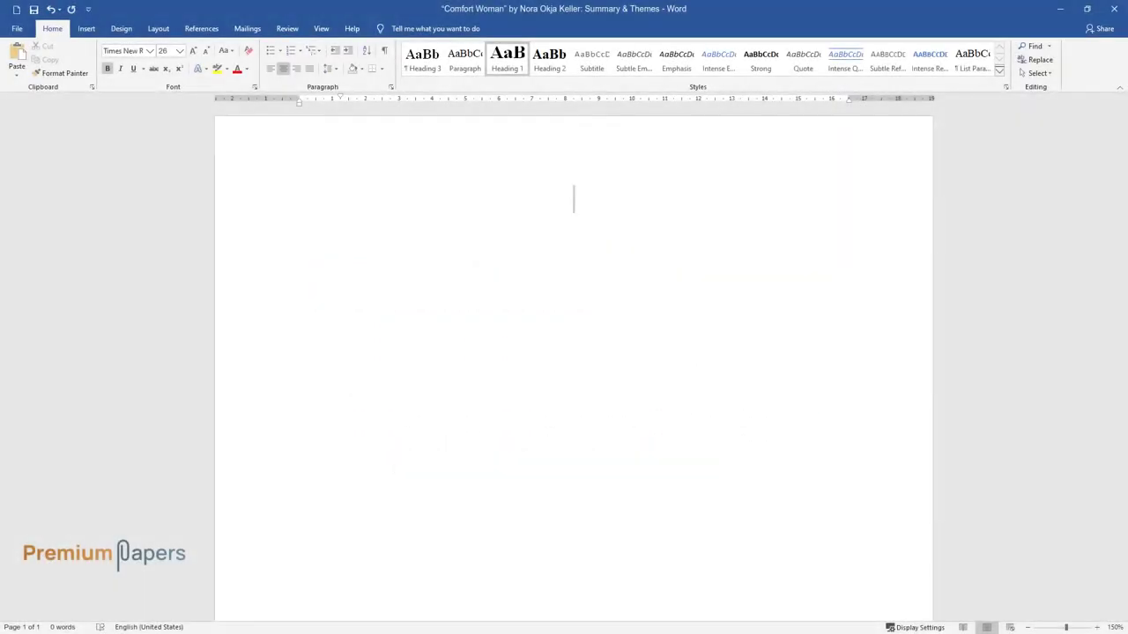
Enter the essay title “Comfort Woman” by Nora Okja Keller: Summary & Themes, followed by the section heading Introduction
{"action": "type", "text": "“Comfort Wom"}
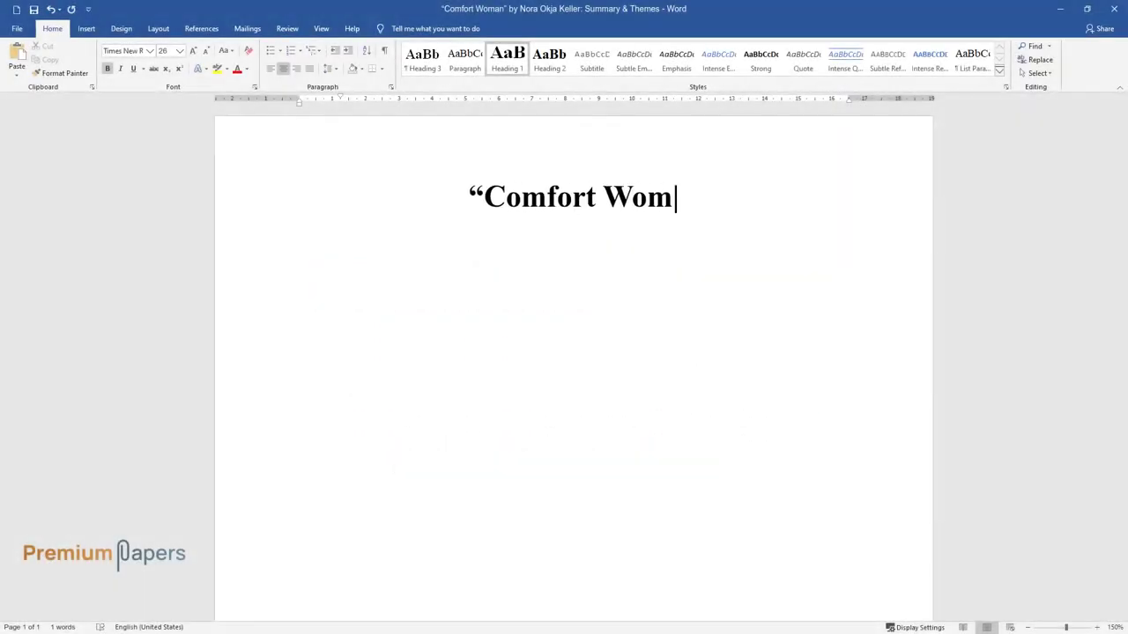
{"action": "type", "text": "an” by Nora Okja Keller: S"}
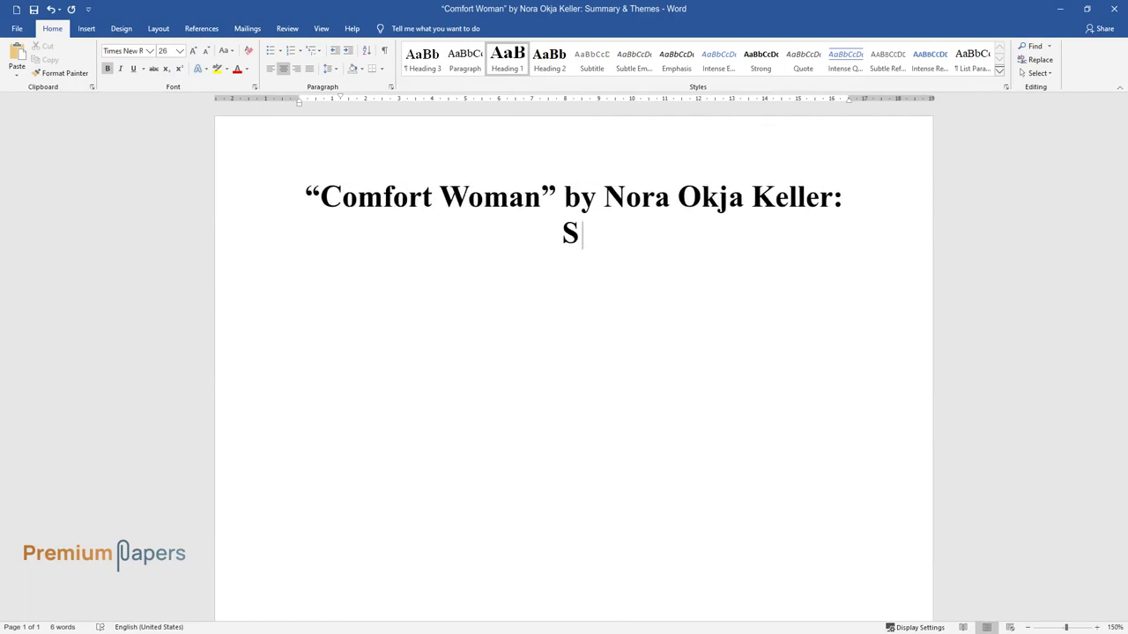
{"action": "type", "text": "ummary & Themes"}
{"action": "key", "text": "Return"}
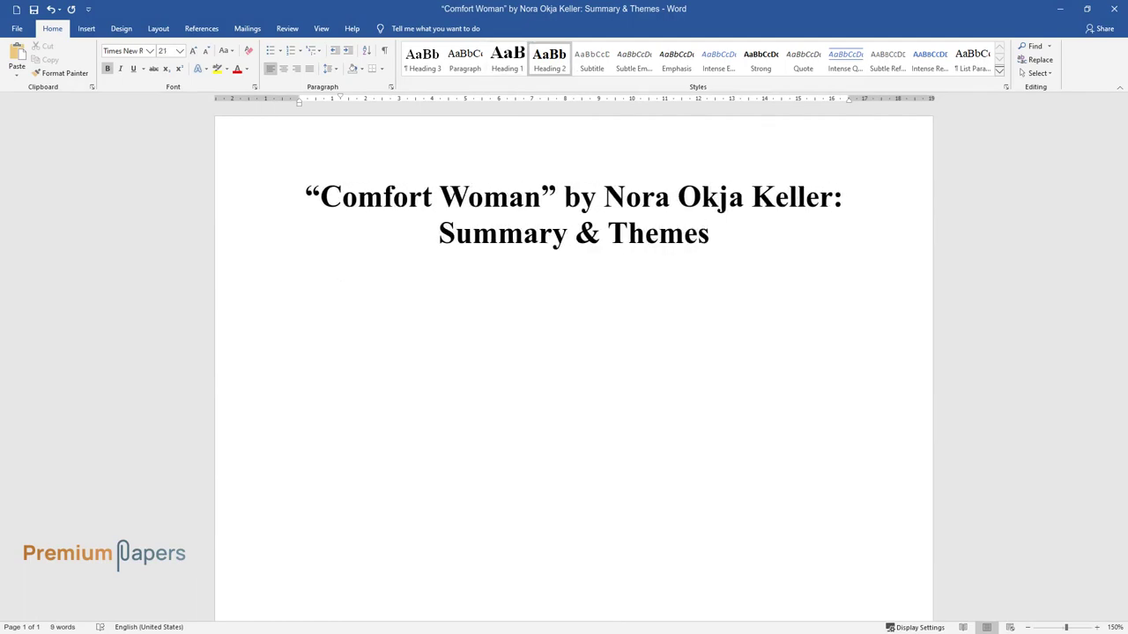
{"action": "type", "text": "Introduction"}
{"action": "key", "text": "Return"}
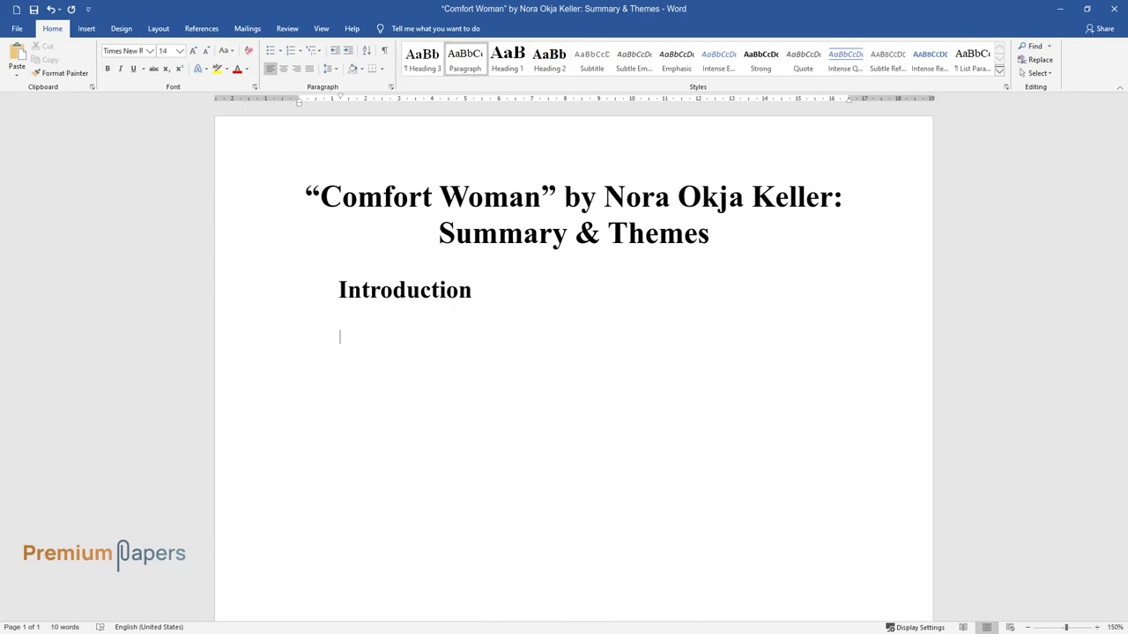
Write the opening paragraph introducing the essay's summary, analysis and sexual abuse theme, and begin a second paragraph with “Suffering, pain, humiliation”
{"action": "type", "text": "This essay contains "}
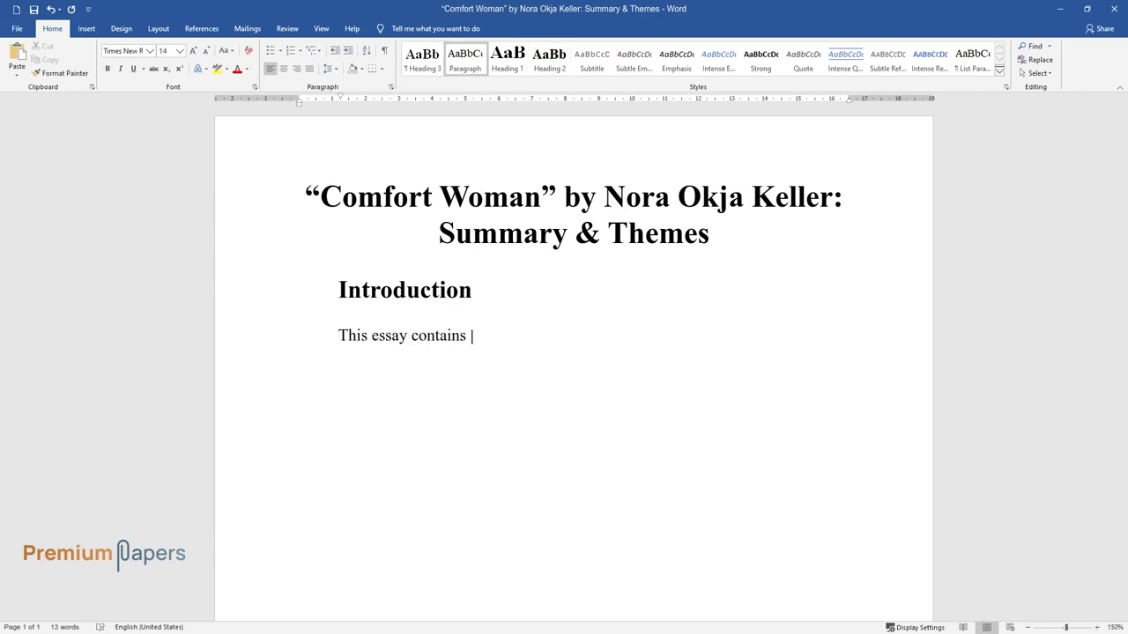
{"action": "type", "text": "a summary and analysis of Comfo"}
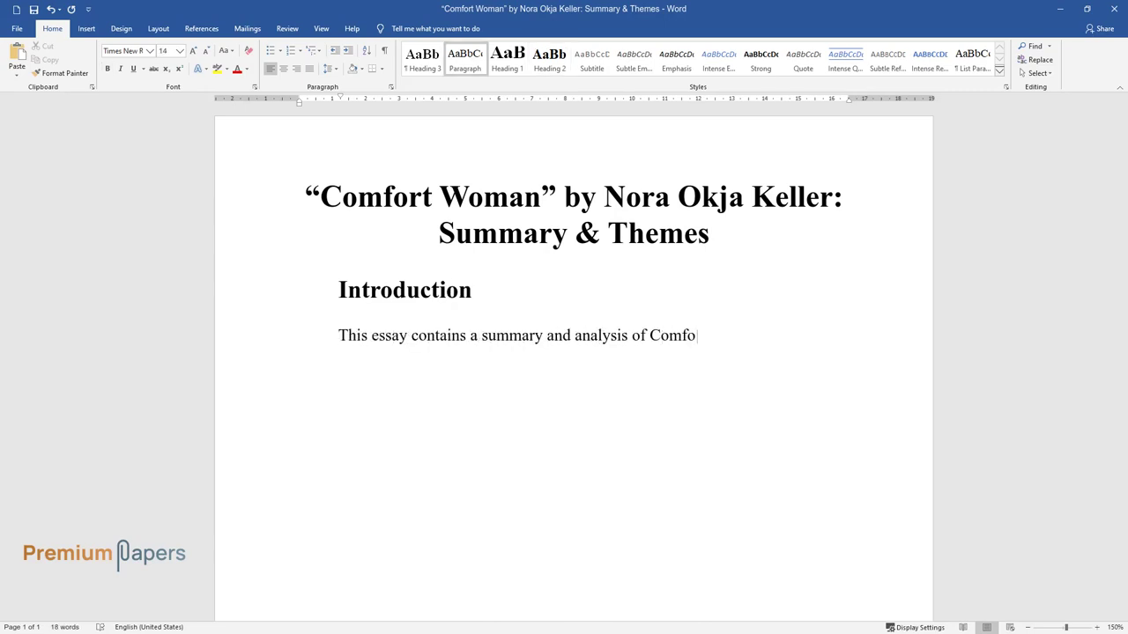
{"action": "type", "text": "rt Woman by Nora Okja Keller. It"}
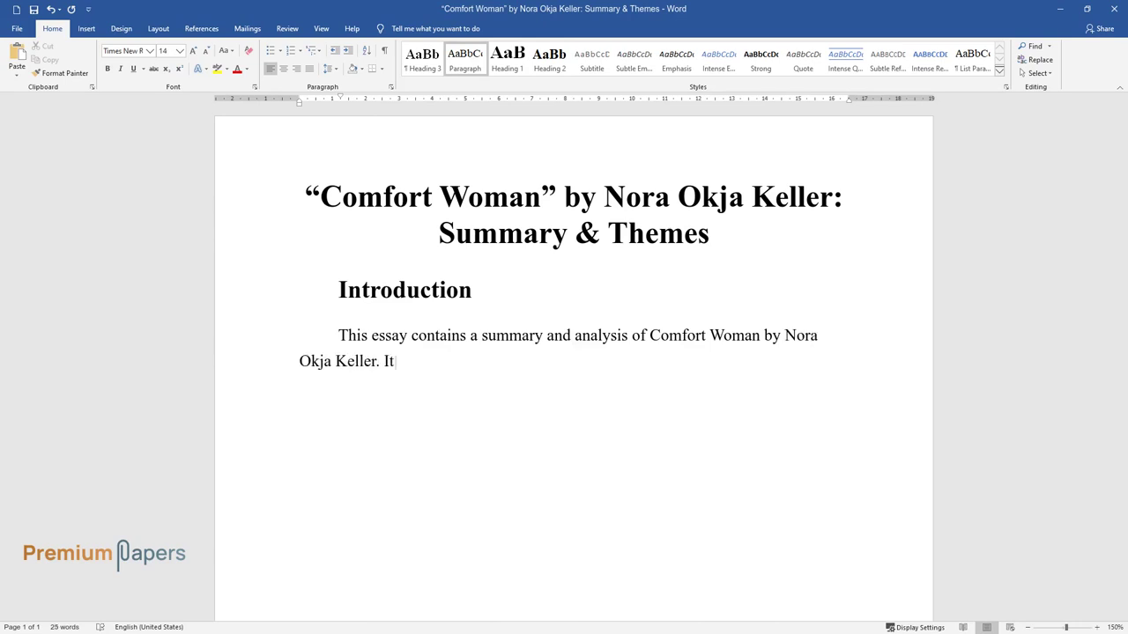
{"action": "type", "text": " focuses on sexual abuse as one"}
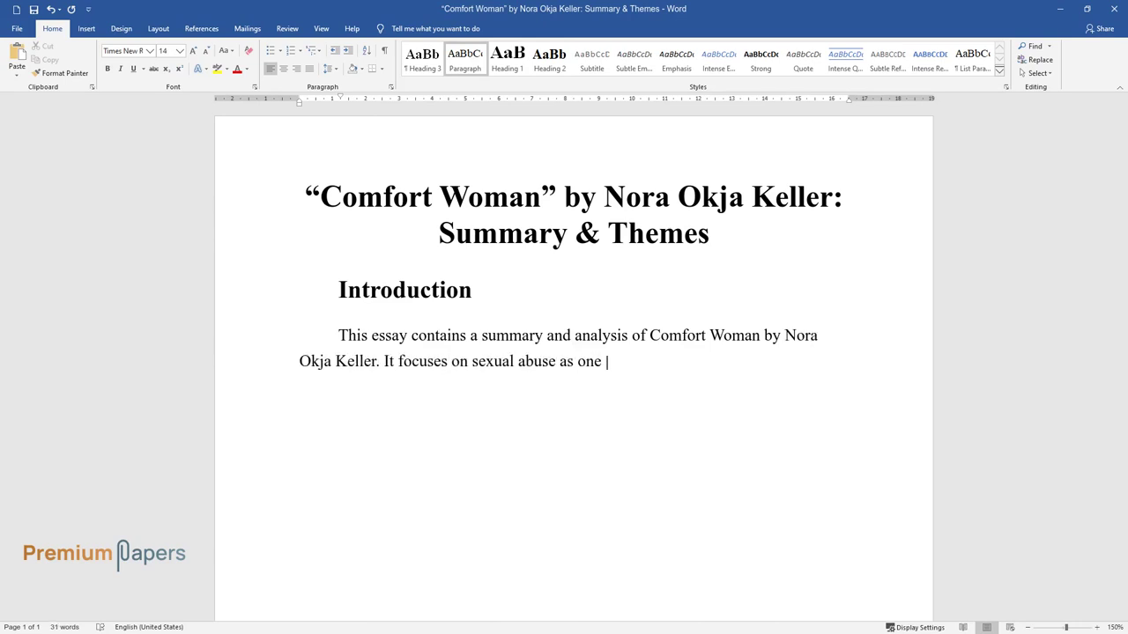
{"action": "type", "text": " of the key themes in Keller's C"}
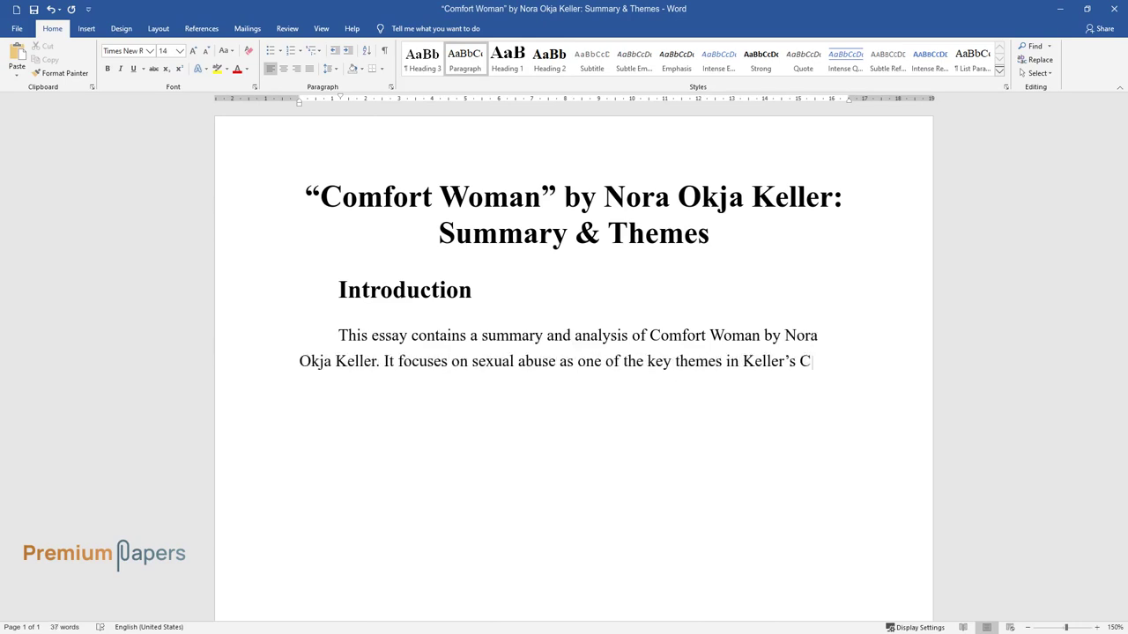
{"action": "type", "text": "omfort WoSuffering, pain, humiliation, nig"}
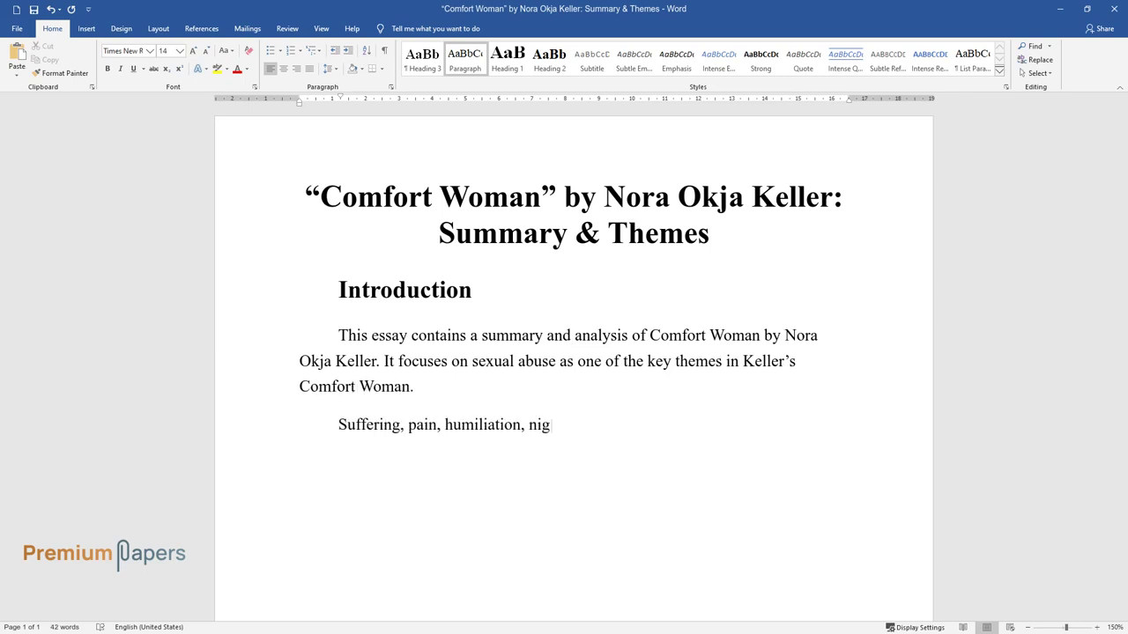
Continue the sentence with nightmare, horror and hopelessness as words defining the novel “Comfort Woman” by the outstanding Korean writer Nora Keller
{"action": "type", "text": "htmare, horror, hopelessness – all t"}
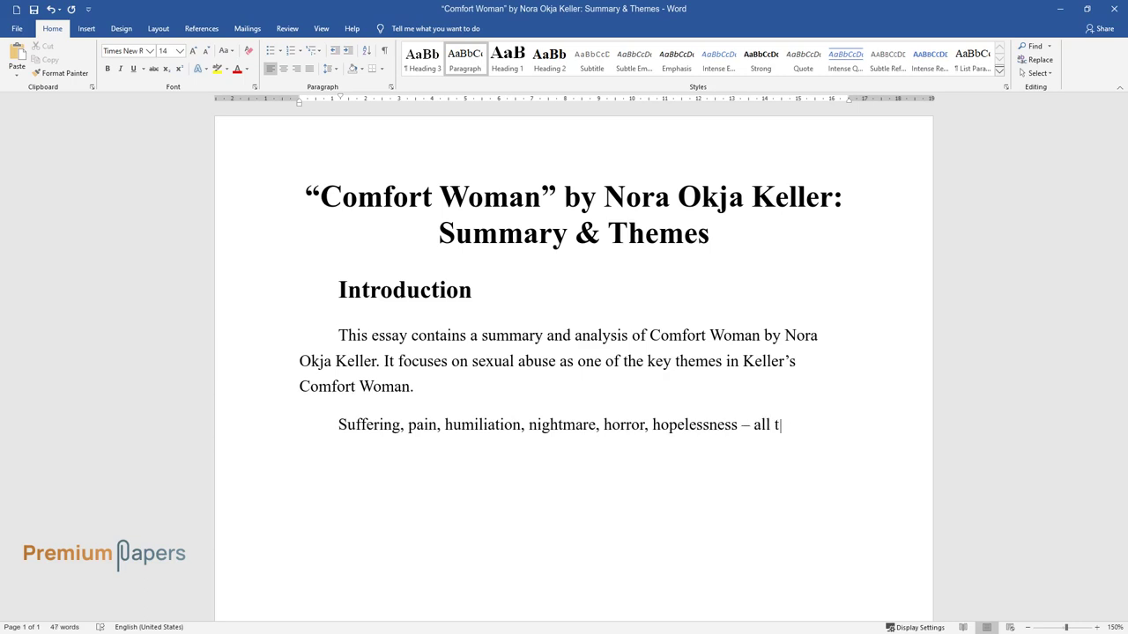
{"action": "type", "text": "hese words can clea"}
{"action": "type", "text": "rly define the nov"}
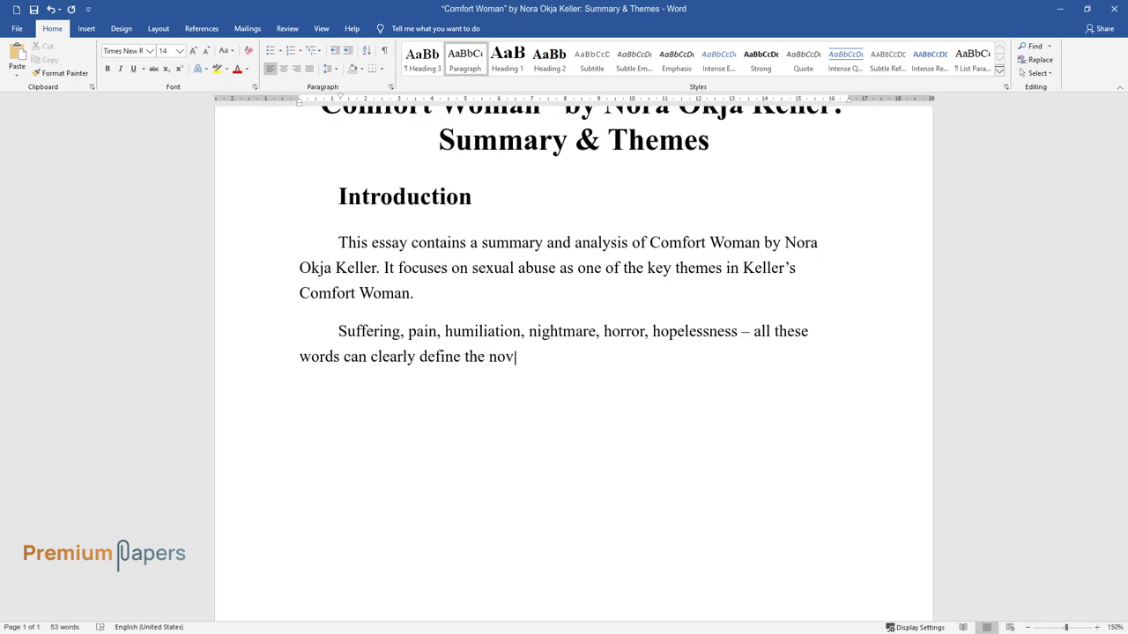
{"action": "type", "text": "el which goes under the title \"Comfort Woman\""}
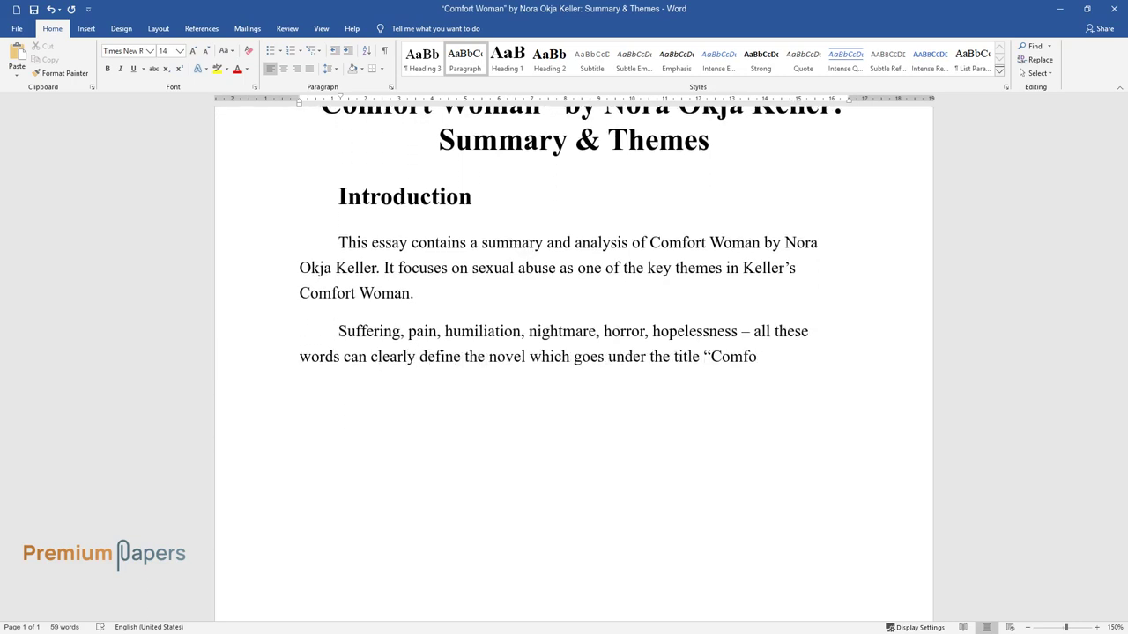
{"action": "type", "text": " written by an outstanding "}
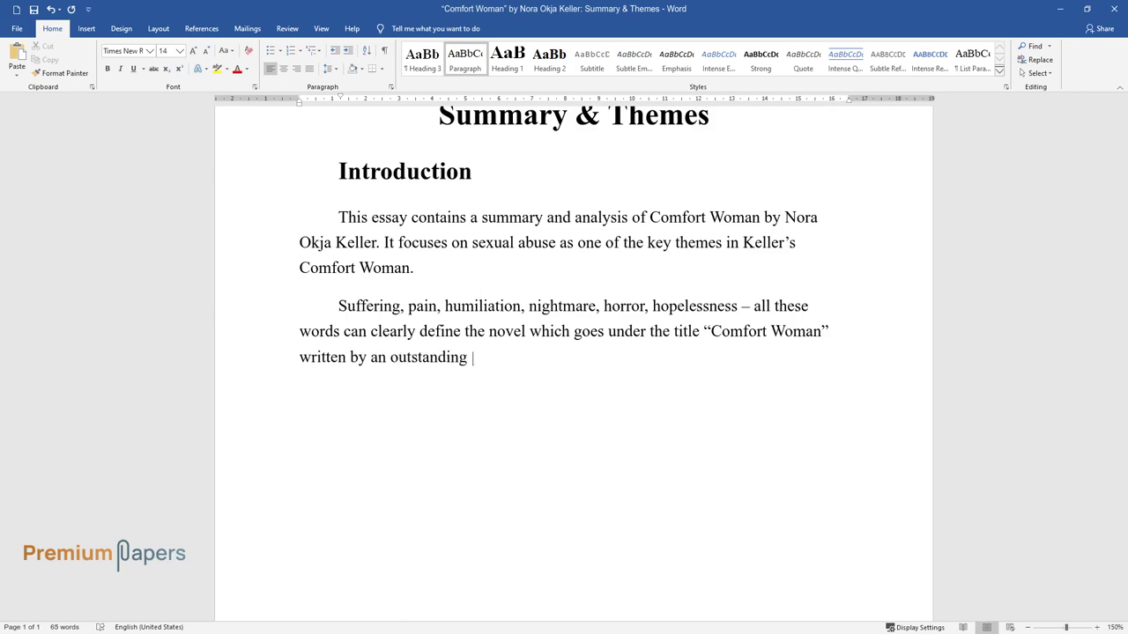
{"action": "type", "text": "Korean writer Nora Keller. This novel"}
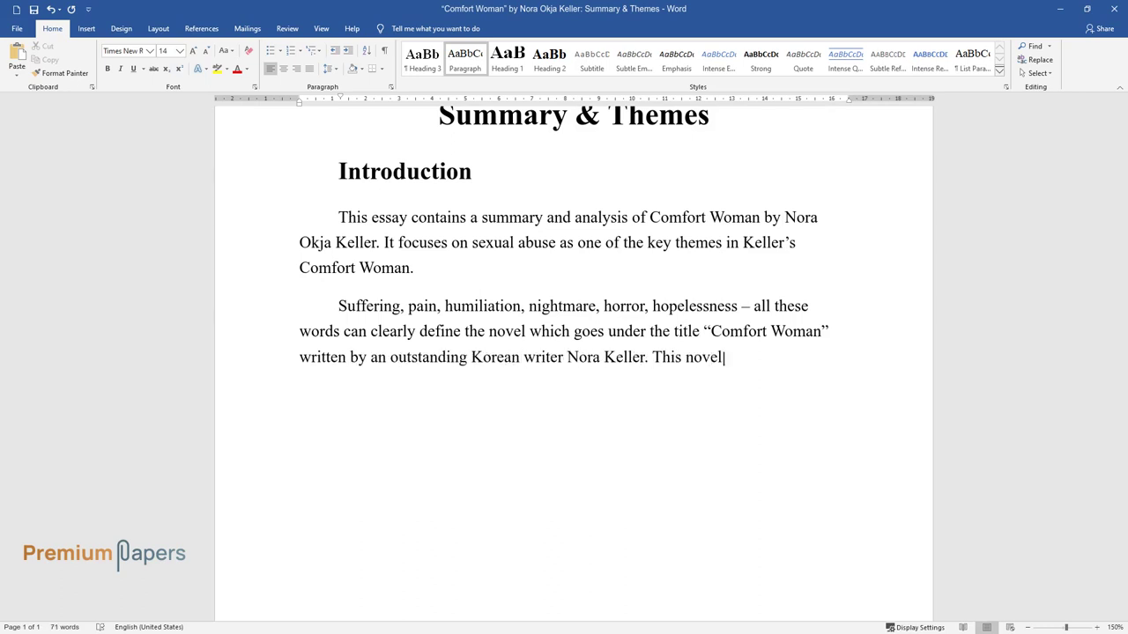
Write that the novel is devoted to military sexual slavery brought by the Japanese, taking place in Korea during World War II
{"action": "type", "text": " is devoted to the topic of military"}
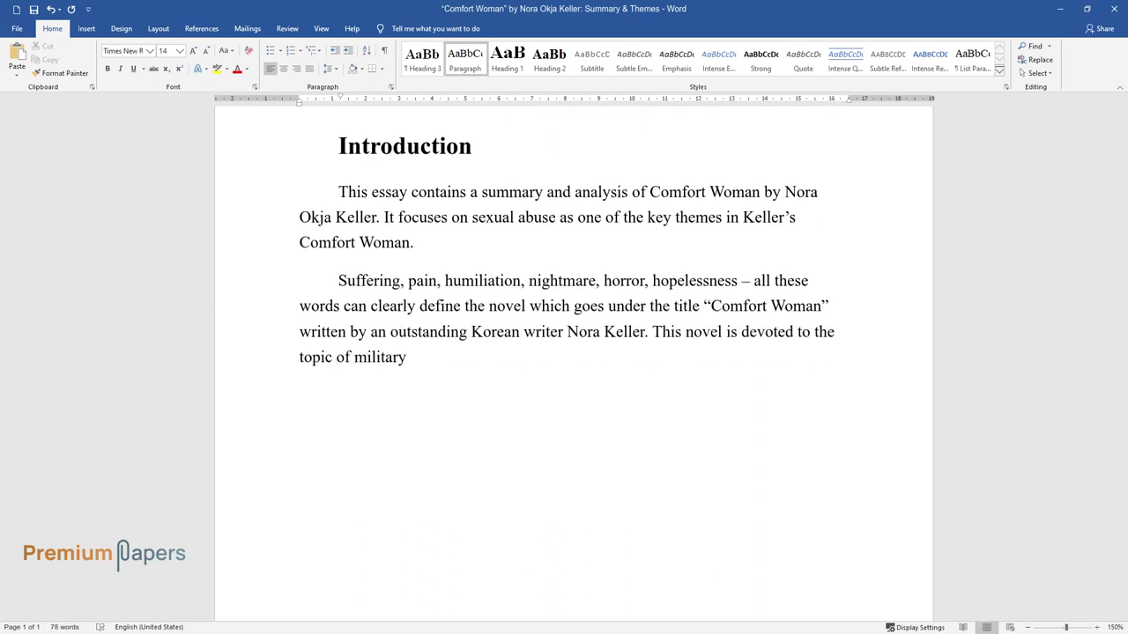
{"action": "type", "text": " sexual slavery brought by the Japane"}
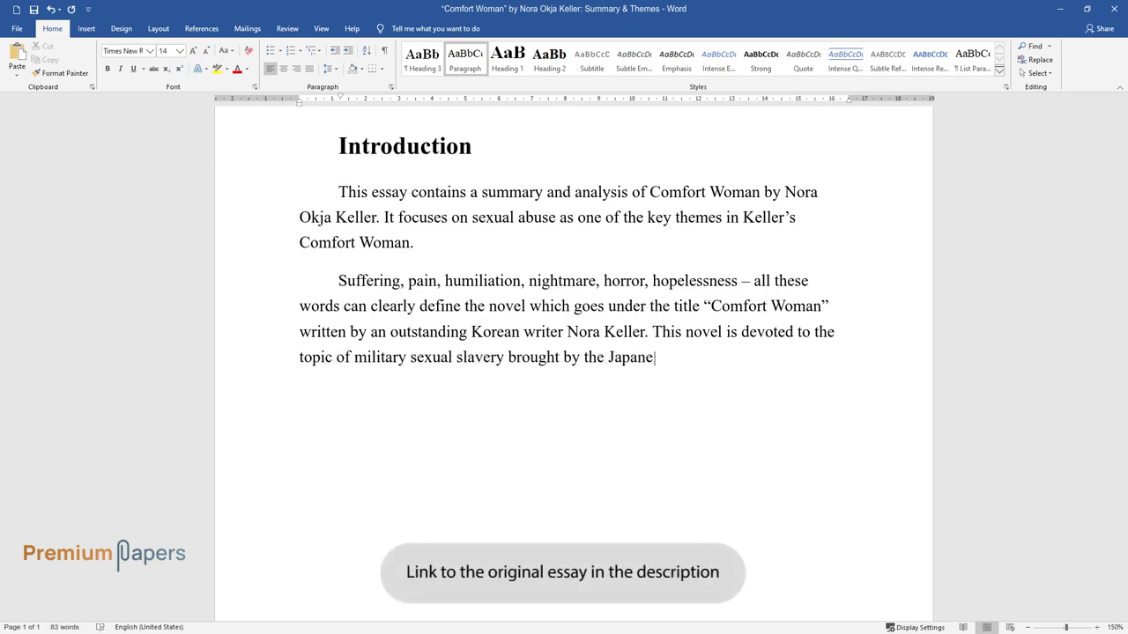
{"action": "type", "text": "se which was taking place in Korea d"}
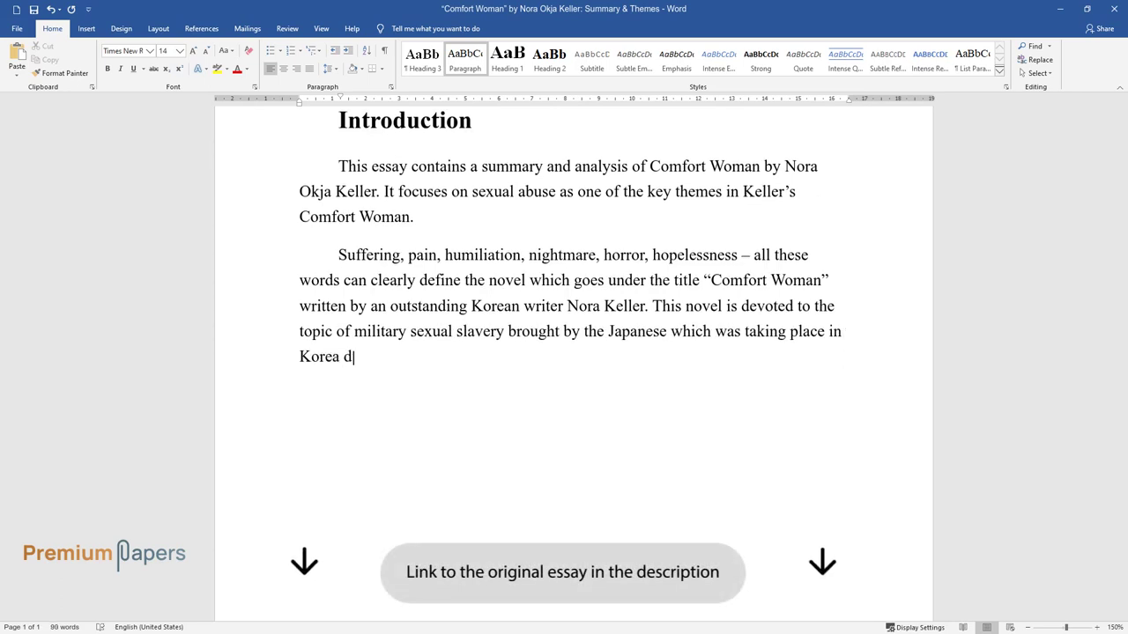
{"action": "type", "text": "uring World War II. The whole novel "}
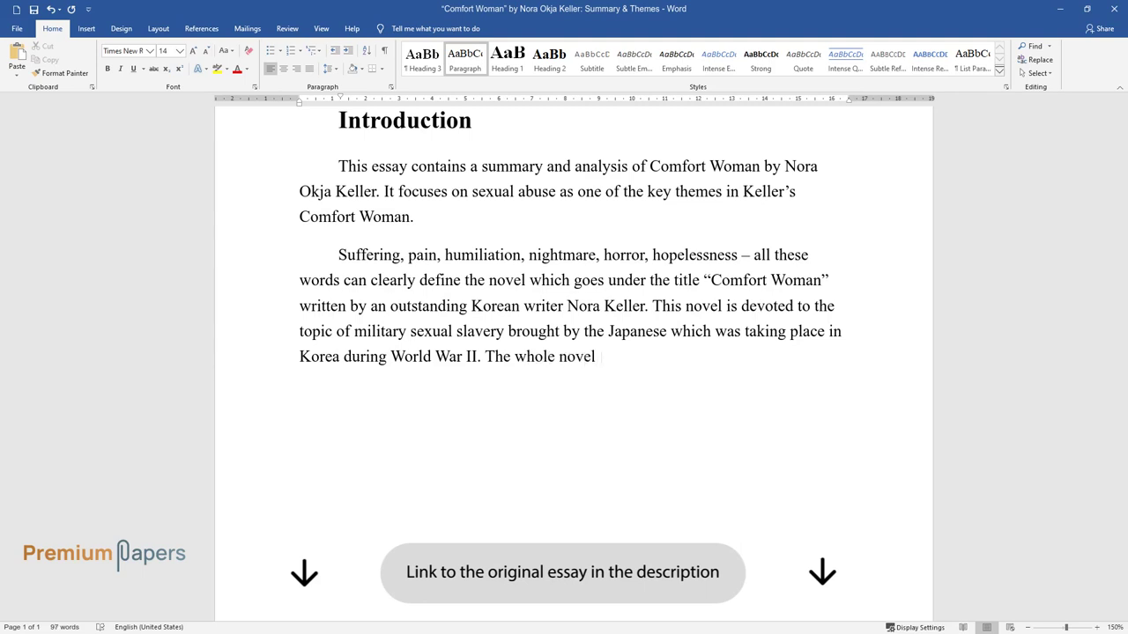
Describe the novel's unusual form, told from the viewpoints of Akiko, a past comfort woman from Korea, and her daughter Beccah, seeking the right way of life
{"action": "type", "text": "is written in an unusual form, the st"}
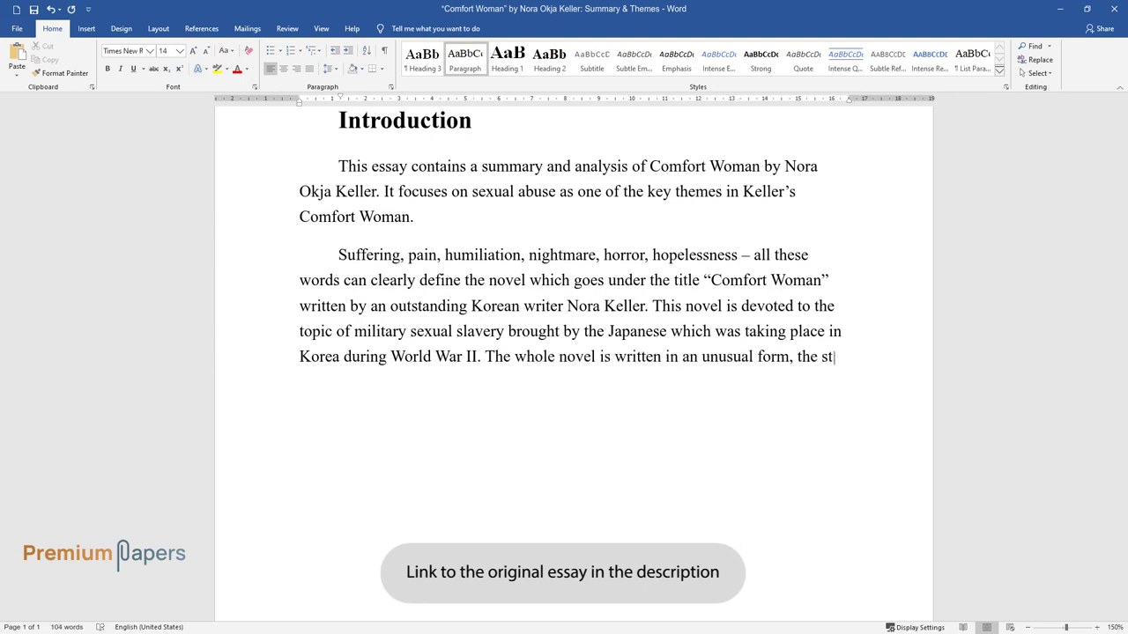
{"action": "type", "text": "ory is presented from the point of v"}
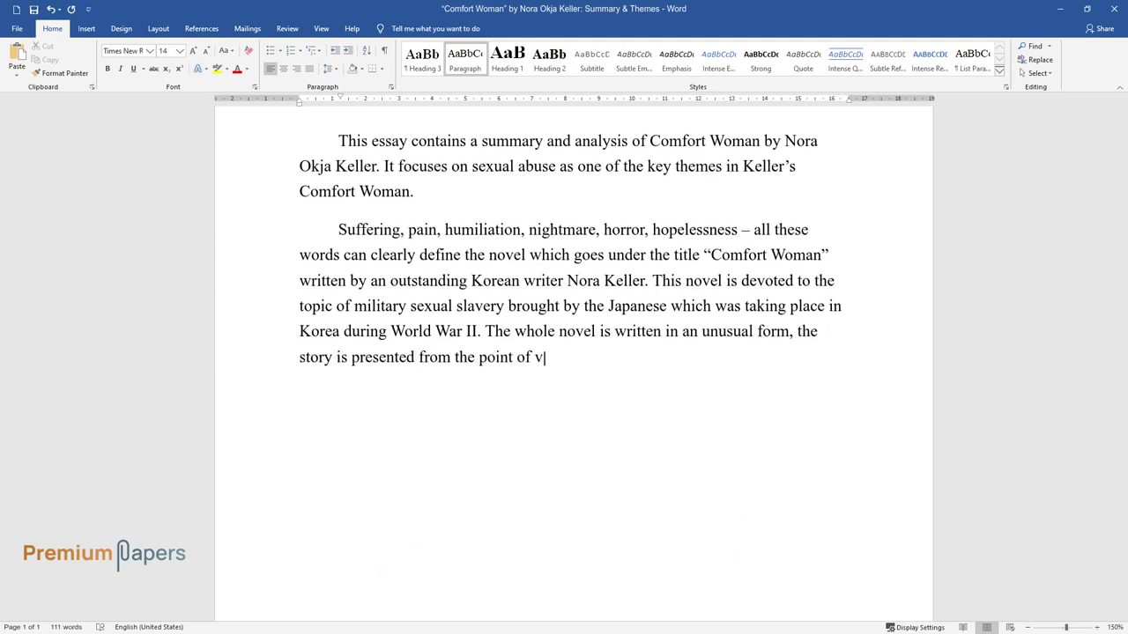
{"action": "type", "text": "iew of two women: from the point of "}
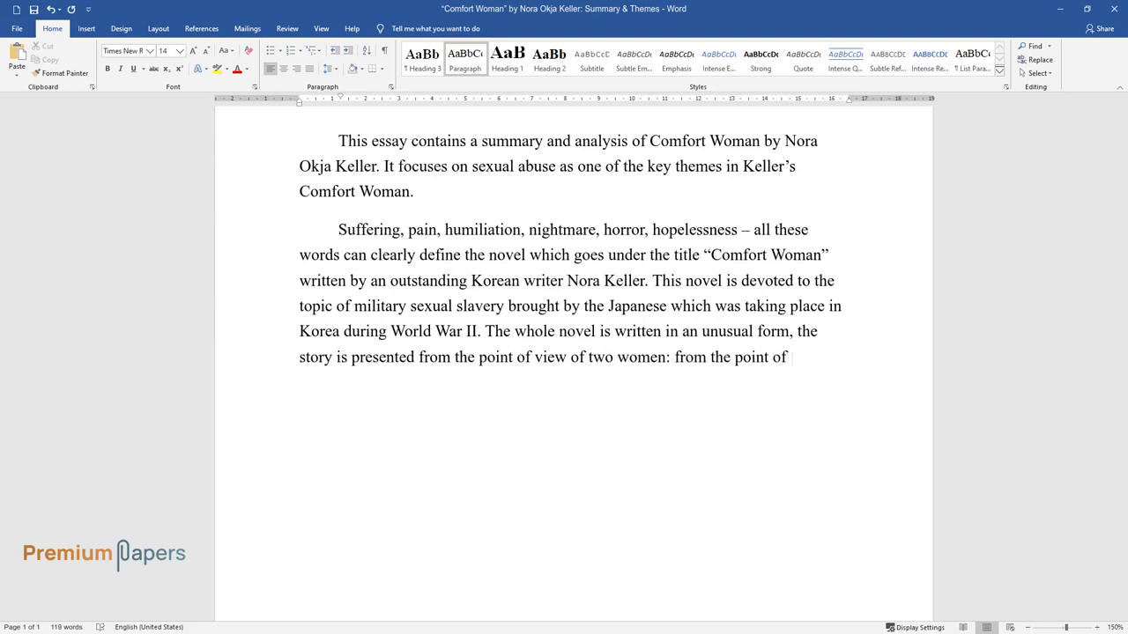
{"action": "type", "text": "view of Akiko, who is a comfort woman"}
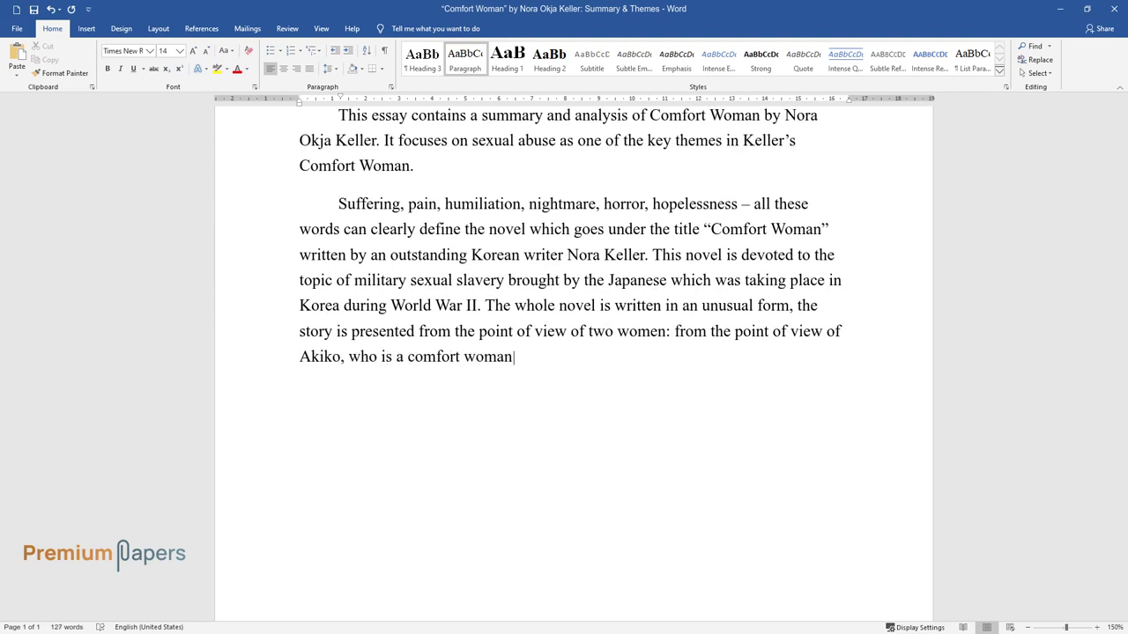
{"action": "type", "text": " in the past from Korea, and also, h"}
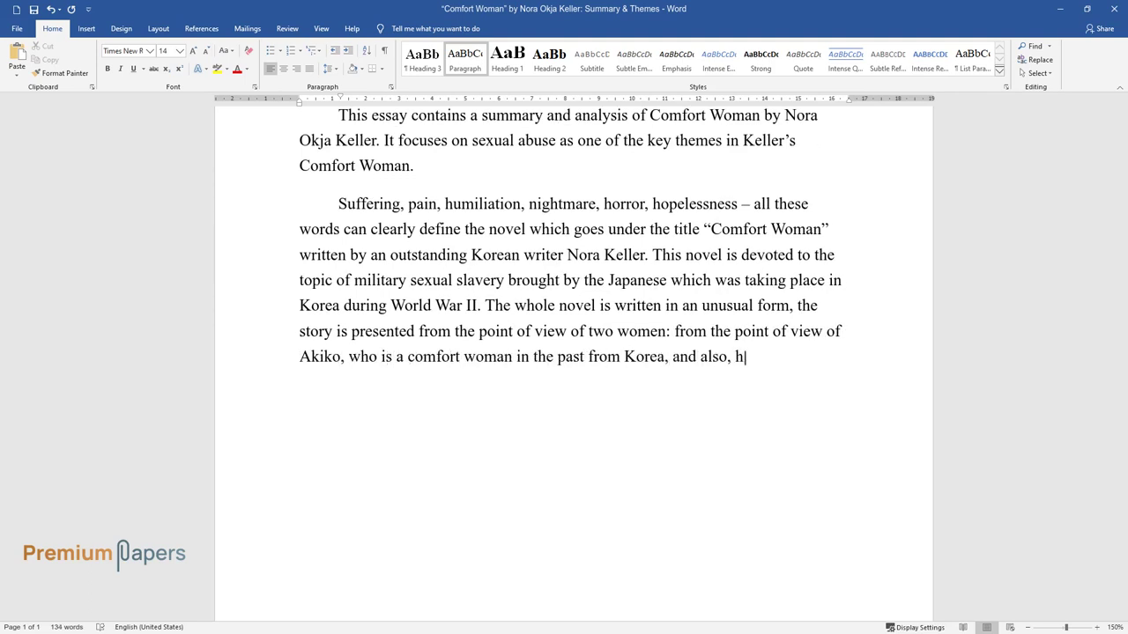
{"action": "type", "text": "er daughter, Beccah, who is "}
{"action": "type", "text": "trying t"}
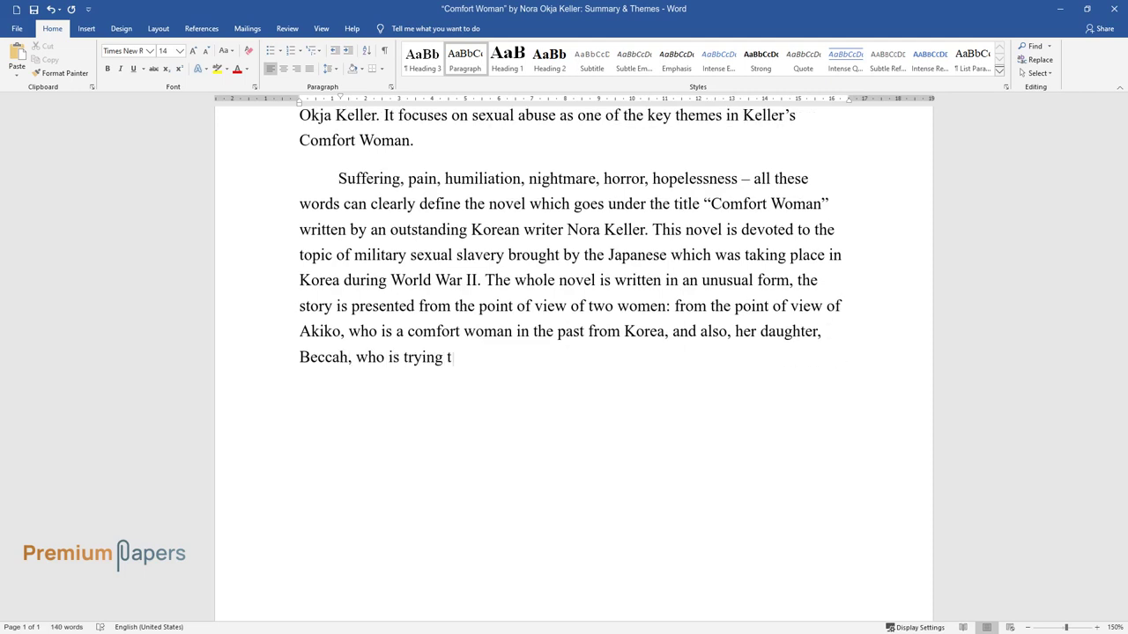
{"action": "type", "text": "o find the right way of life. These"}
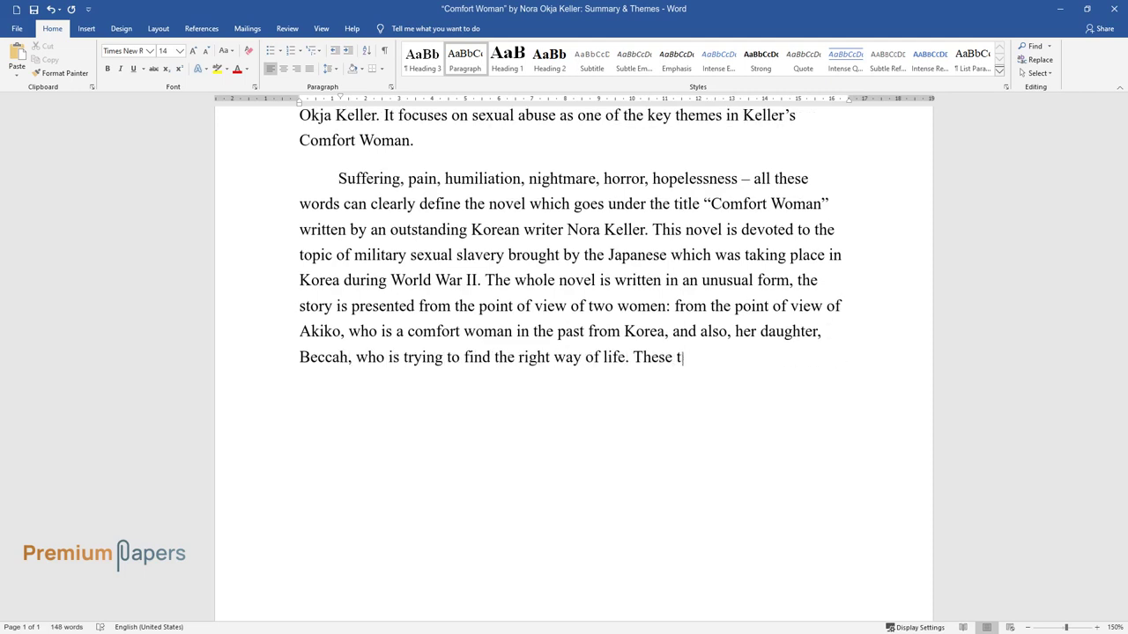
Finish the introduction by stating that the two women represent two different generations and have their attitudes to all the happening events
{"action": "type", "text": "two women are the representatives of "}
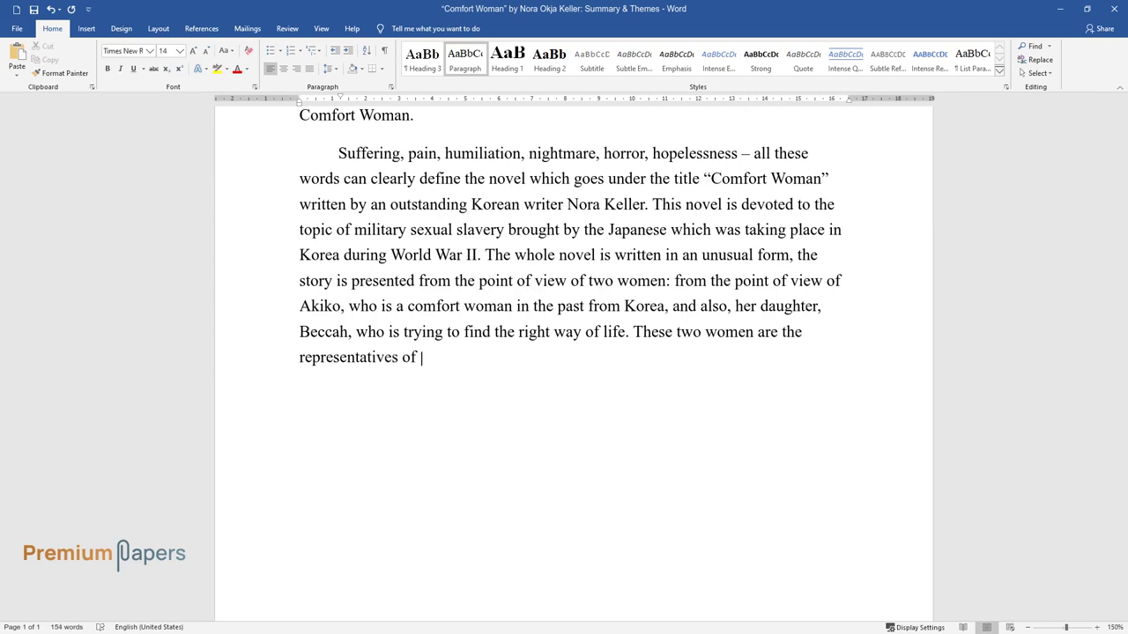
{"action": "type", "text": "two different generations, so they ha"}
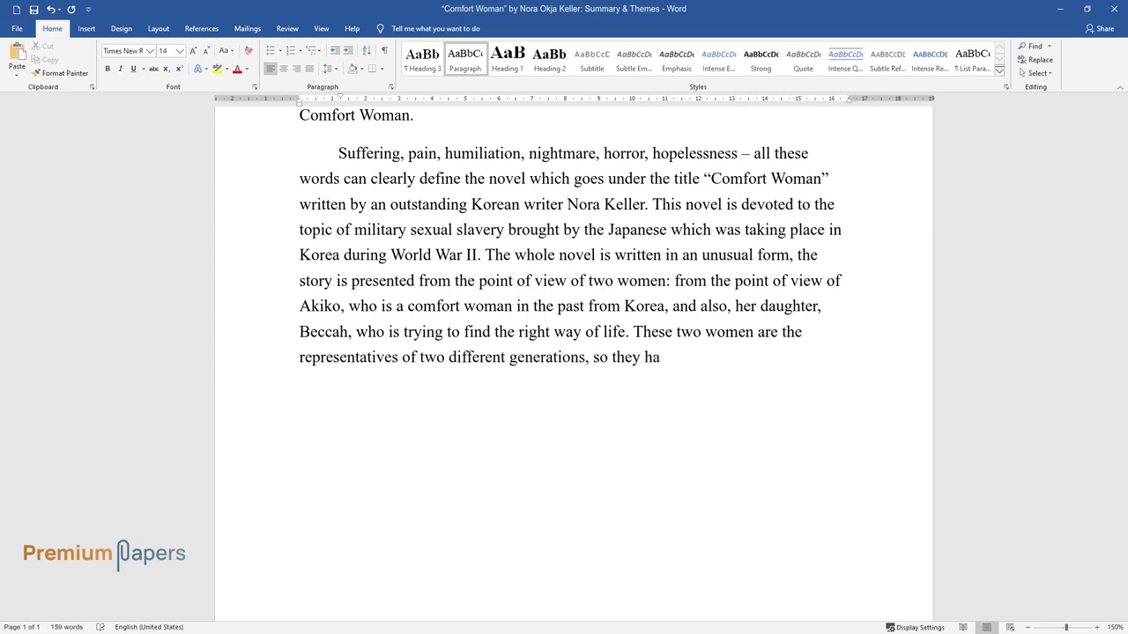
{"action": "type", "text": "ve their attitudes to all the happening events."}
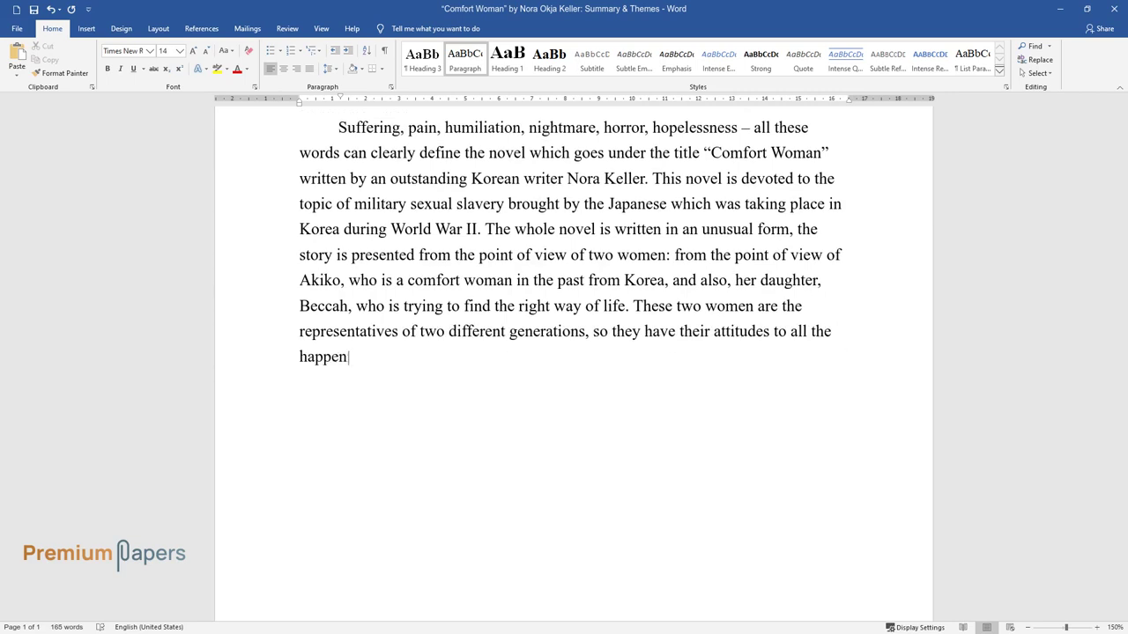
Add the section heading “Comfort Woman” by Nora Okja Keller: Summary below the introduction
{"action": "key", "text": "Return"}
{"action": "type", "text": "“Com"}
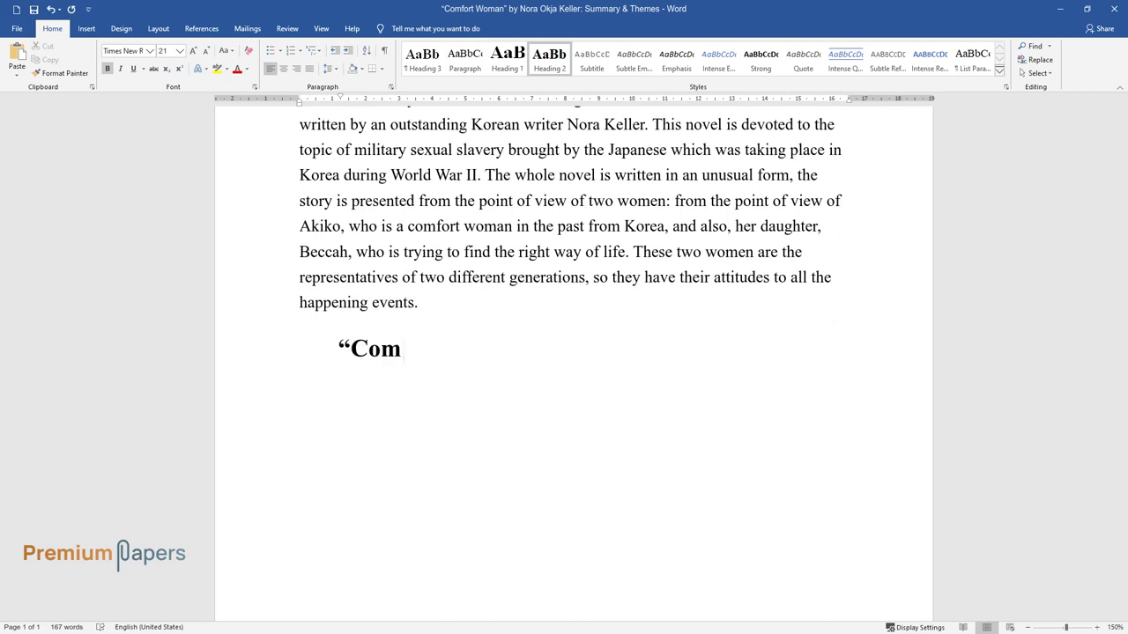
{"action": "type", "text": "fort Woman” by Nora Okja Keller: Summary"}
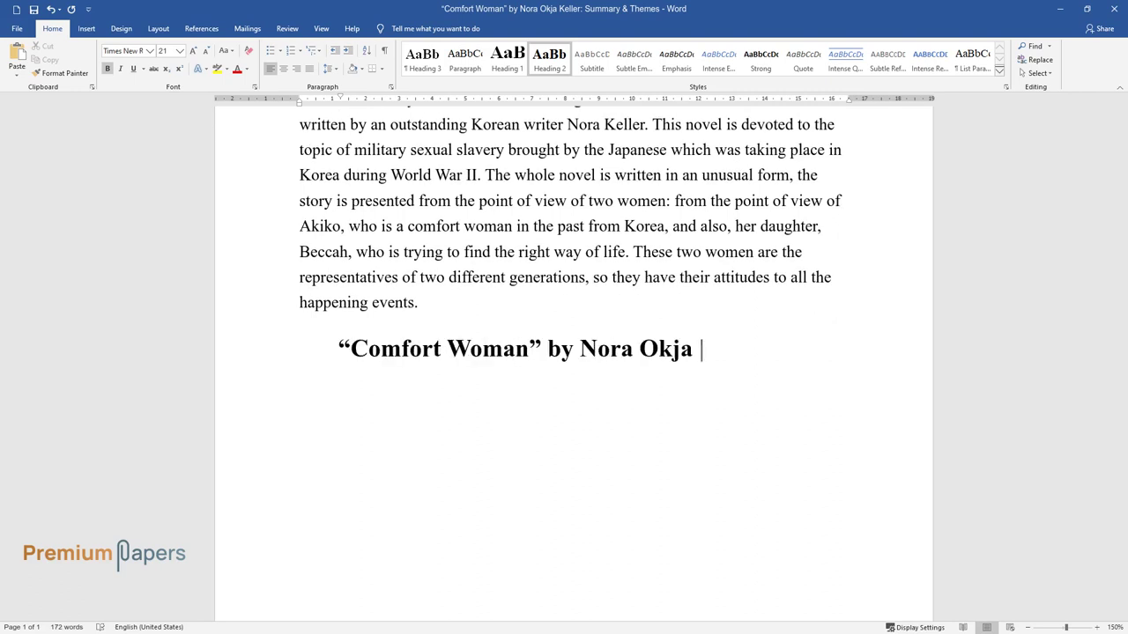
{"action": "key", "text": "Return"}
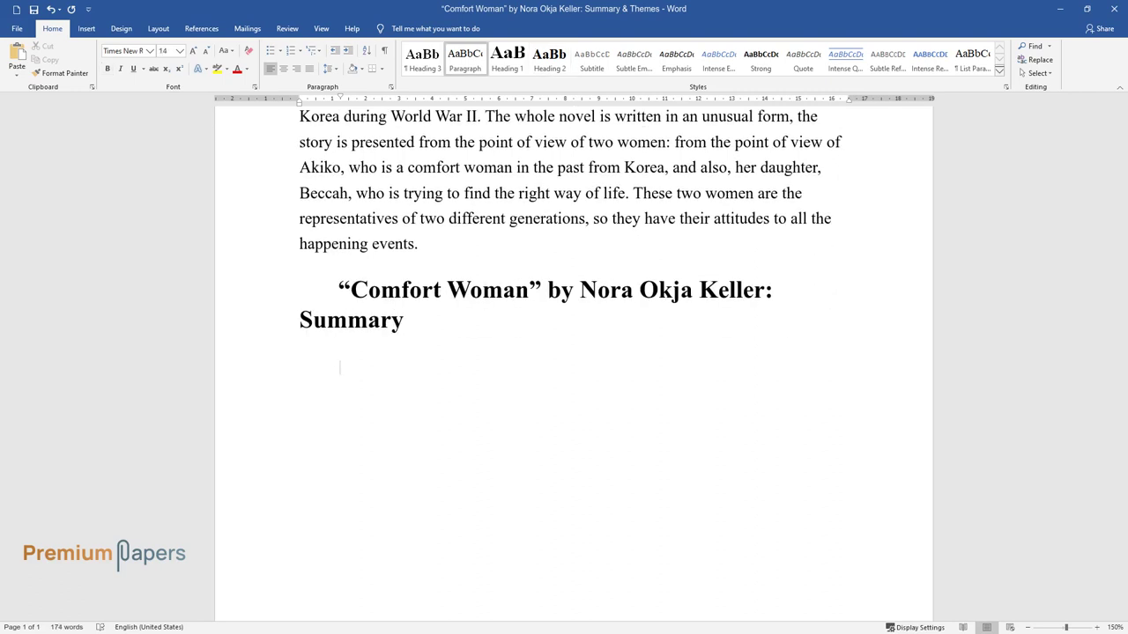
Write that the novel's complex storyline rushes through time and space, from Akiko's Korean childhood to World War II sex slave camps and Hawaii's 80s and 90s
{"action": "type", "text": "The novel's structure i"}
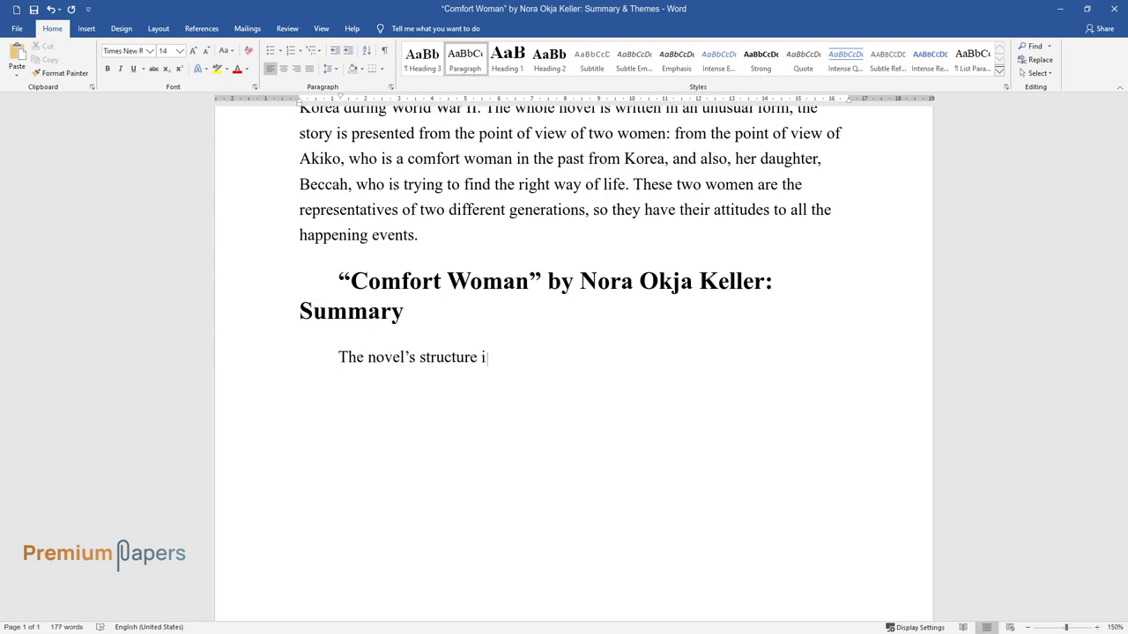
{"action": "type", "text": "s pretty complex, the storyline rushe"}
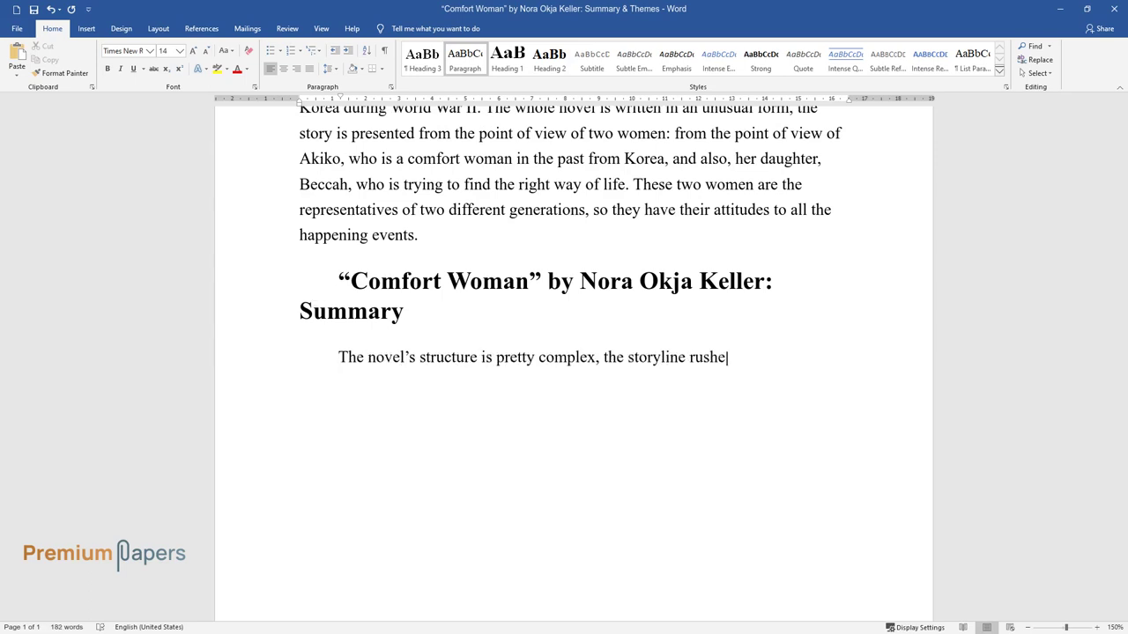
{"action": "type", "text": "s back and forth in both time and sp"}
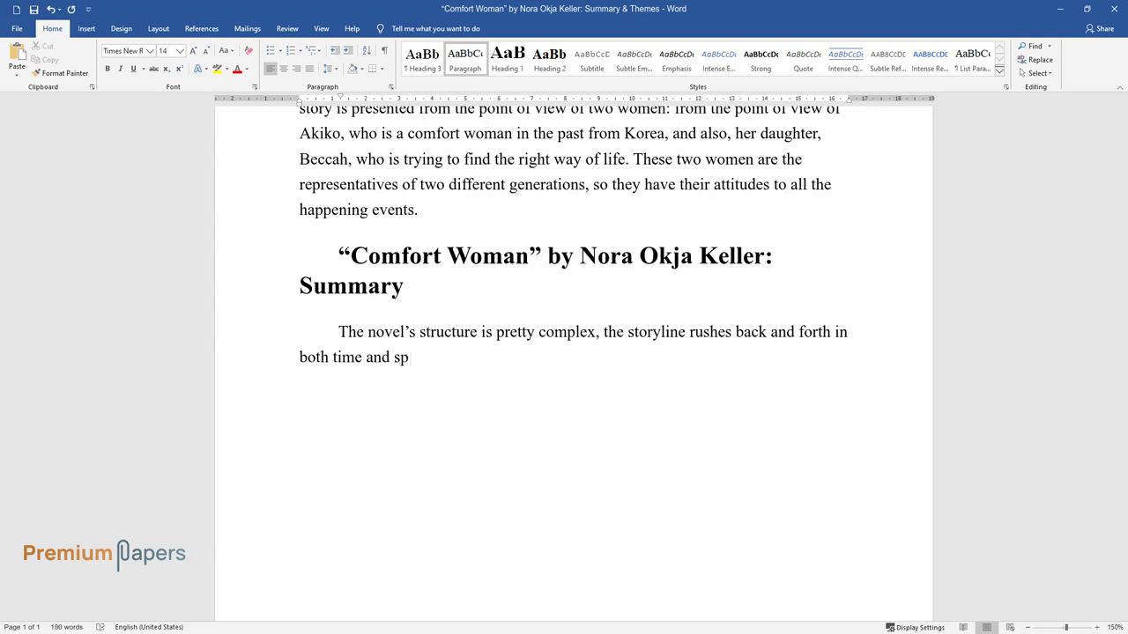
{"action": "type", "text": "ace, starting from Akiko's childhood"}
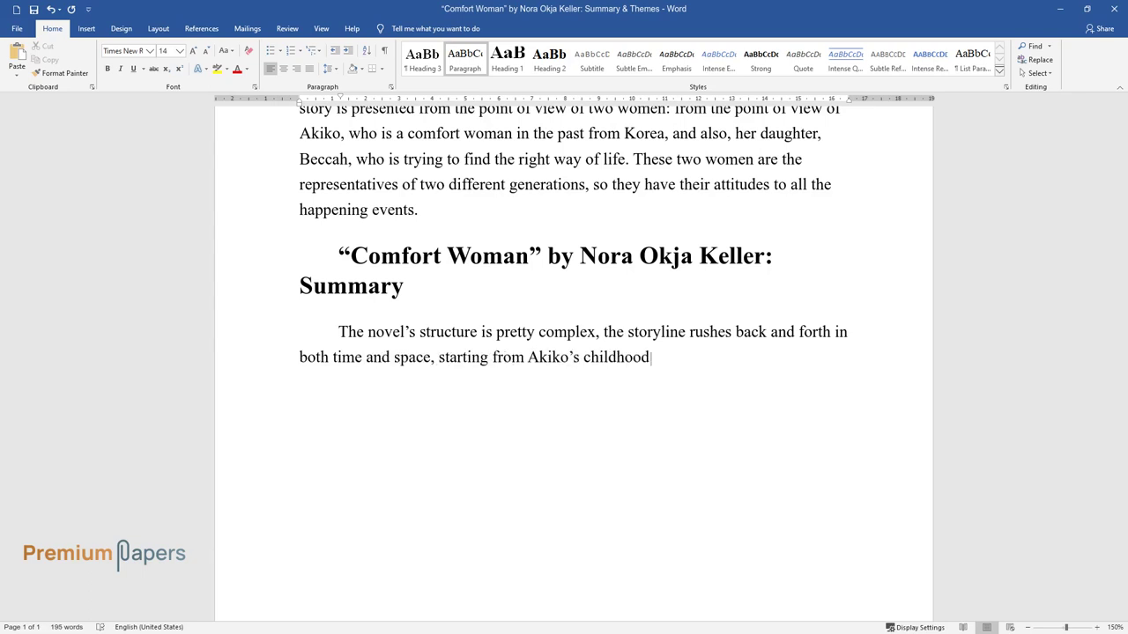
{"action": "type", "text": " in Korea, to World War II military s"}
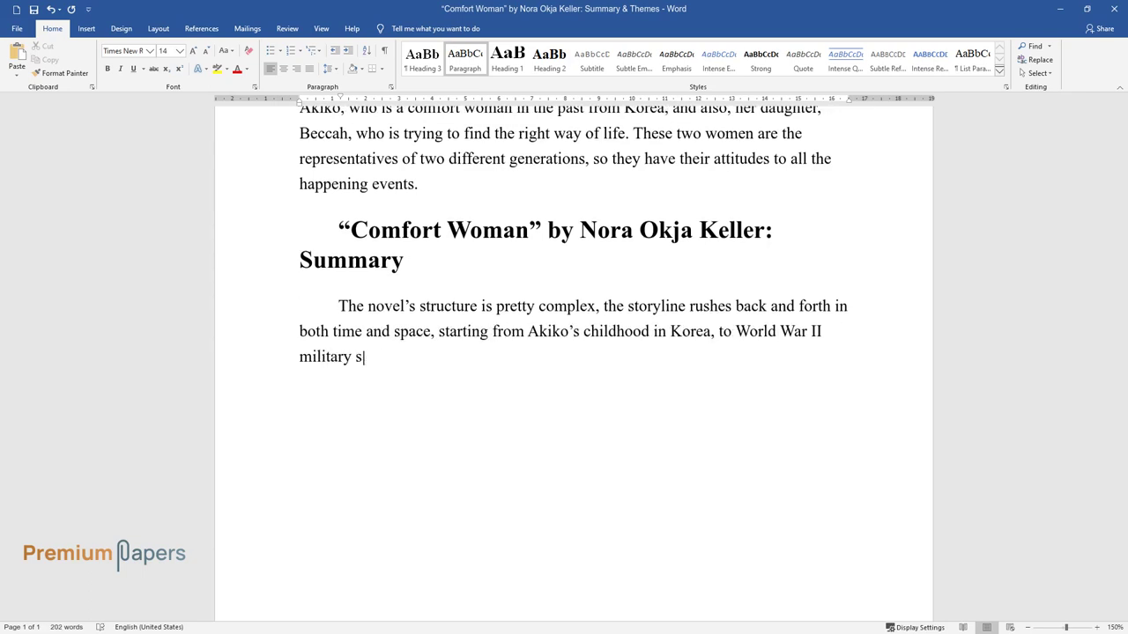
{"action": "type", "text": "ex slave camps, and finally to Hawaii 80s and "}
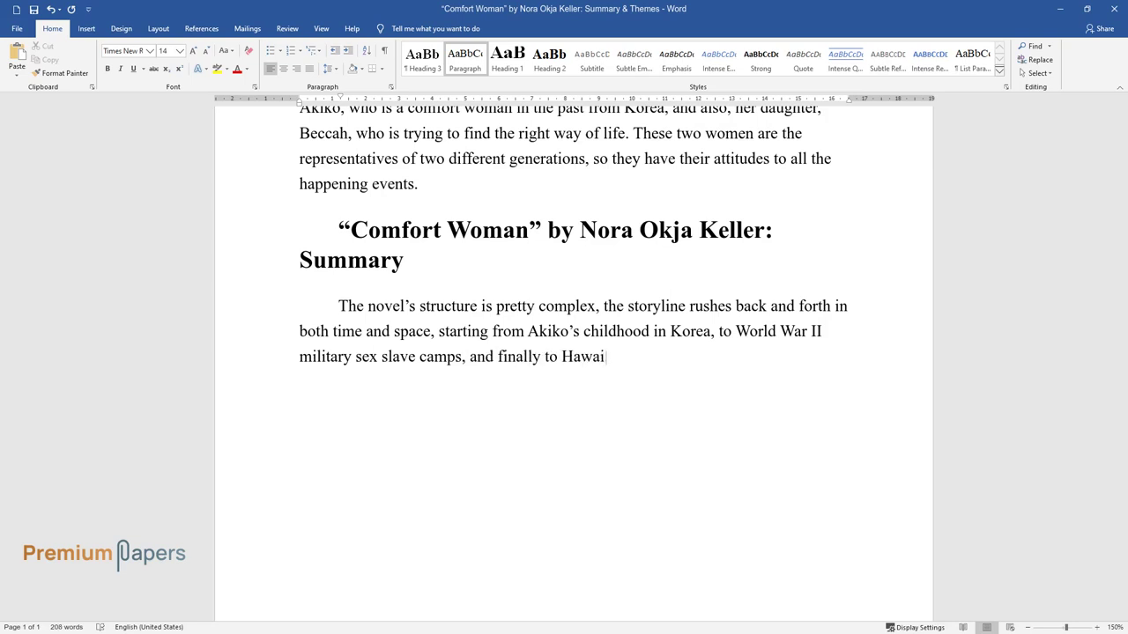
{"action": "type", "text": "90s. Akiko is struggling to"}
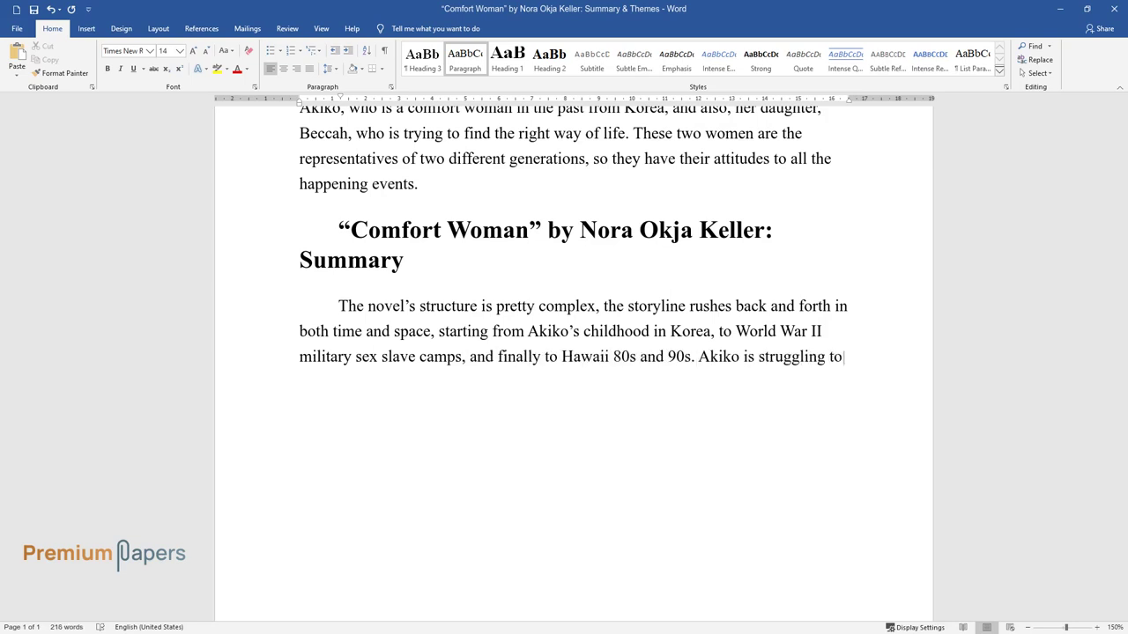
Write that Akiko struggles to raise her US daughter while fighting her tragic past, and that you feel sorry for the main heroes from the first words
{"action": "type", "text": " raise her US daughter while fightin"}
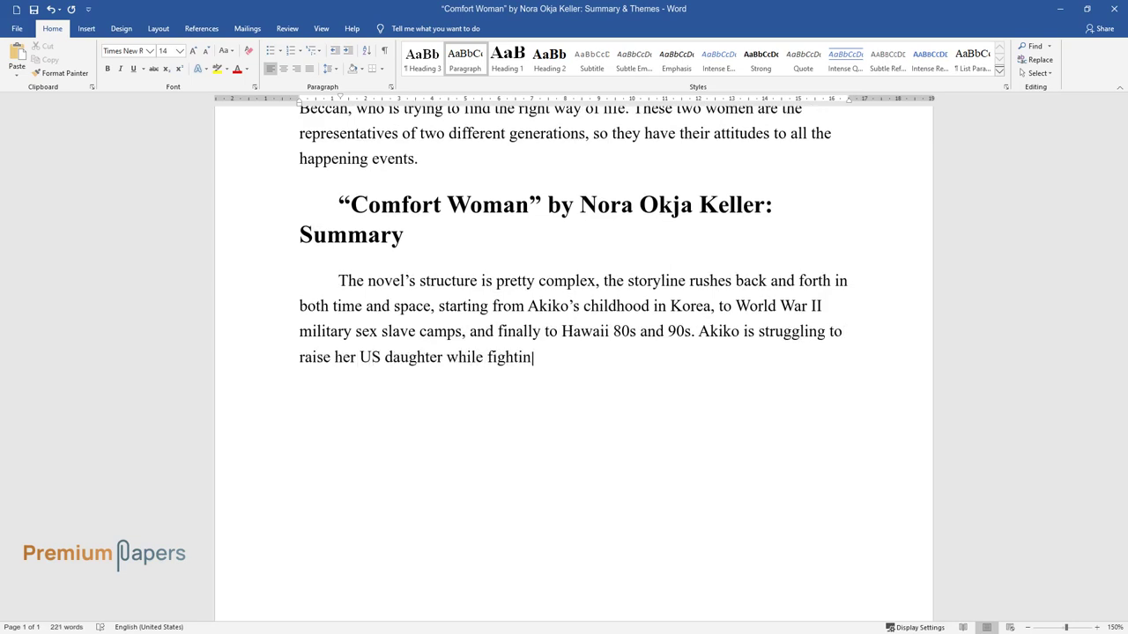
{"action": "type", "text": "g with her past full of pain and tra"}
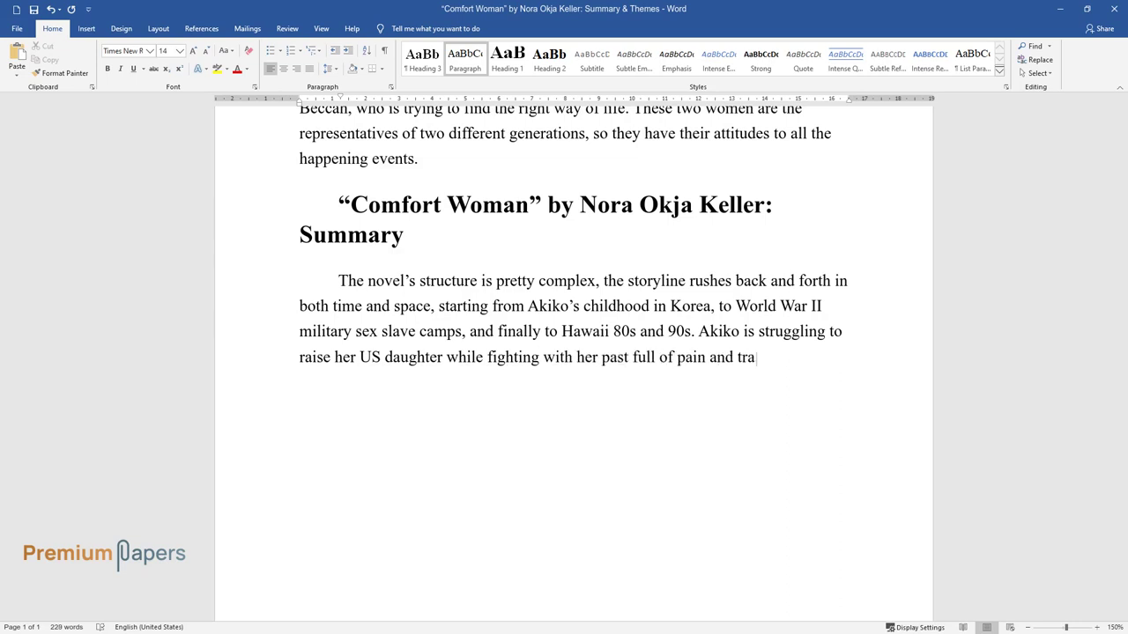
{"action": "type", "text": "gedy. From the fir"}
{"action": "type", "text": "st words, you begin"}
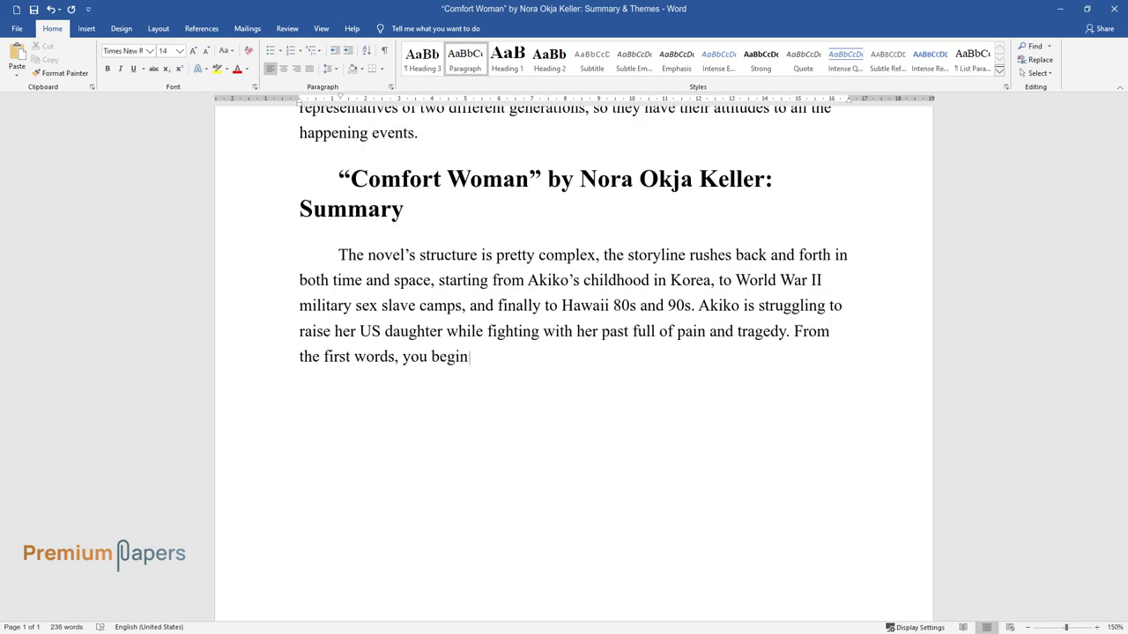
{"action": "type", "text": " to feel sorry for the main heroes o"}
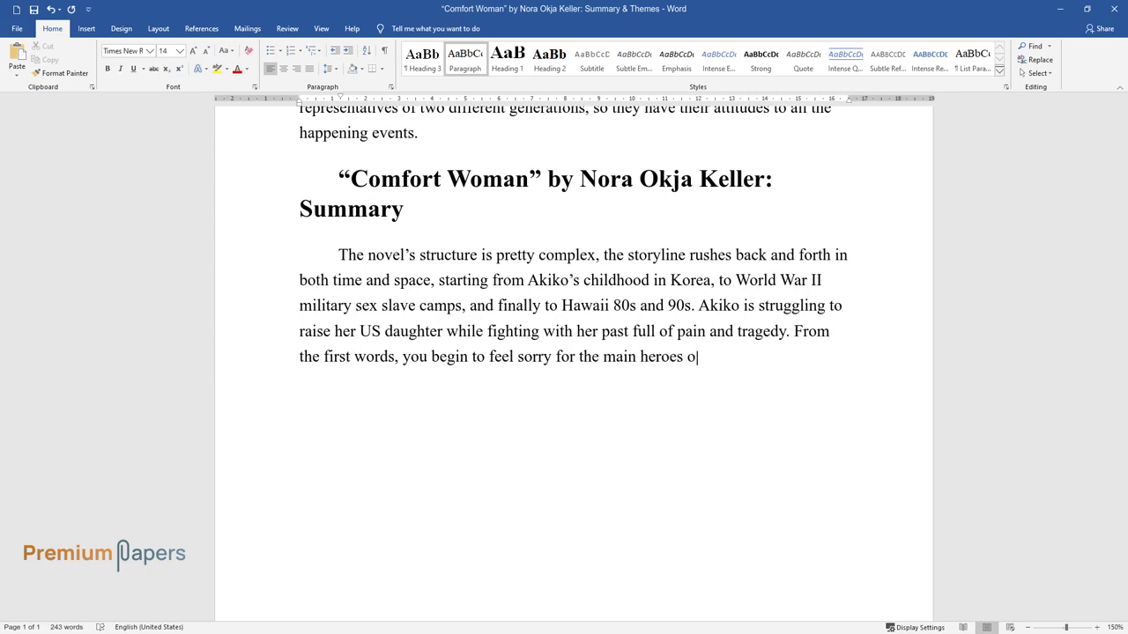
Write that Nora Keller tried to show the mother-daughter relationship, the point at which Korean religion and superstition conflict with American nationality
{"action": "type", "text": "f the novel. Nora Keller tr"}
{"action": "type", "text": "ied to sh"}
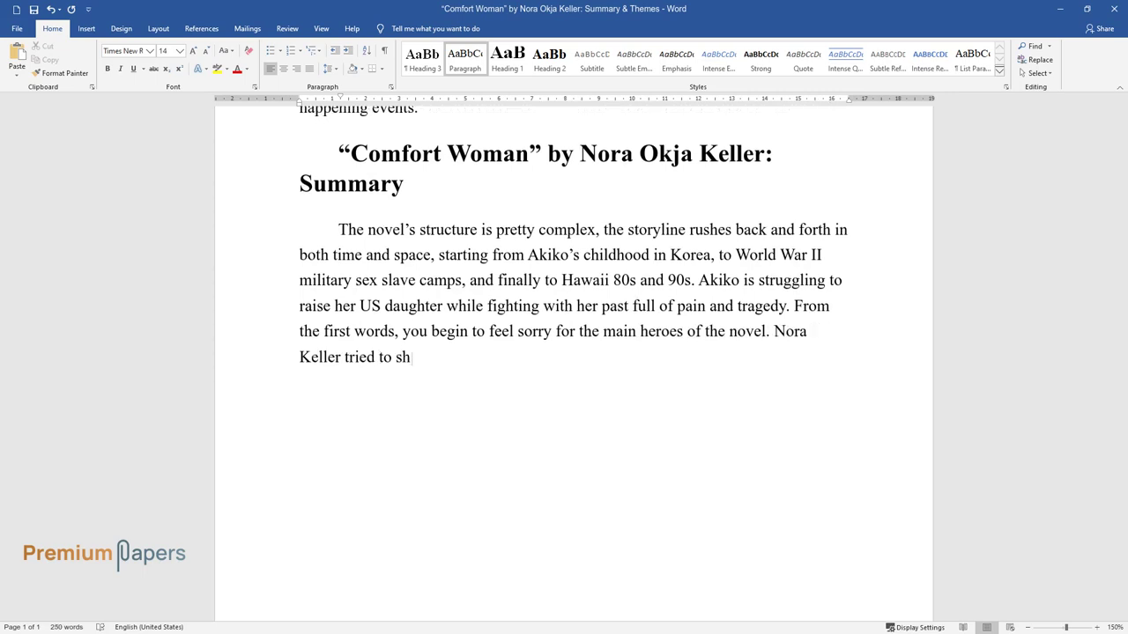
{"action": "type", "text": "ow the reader their mother-daughter r"}
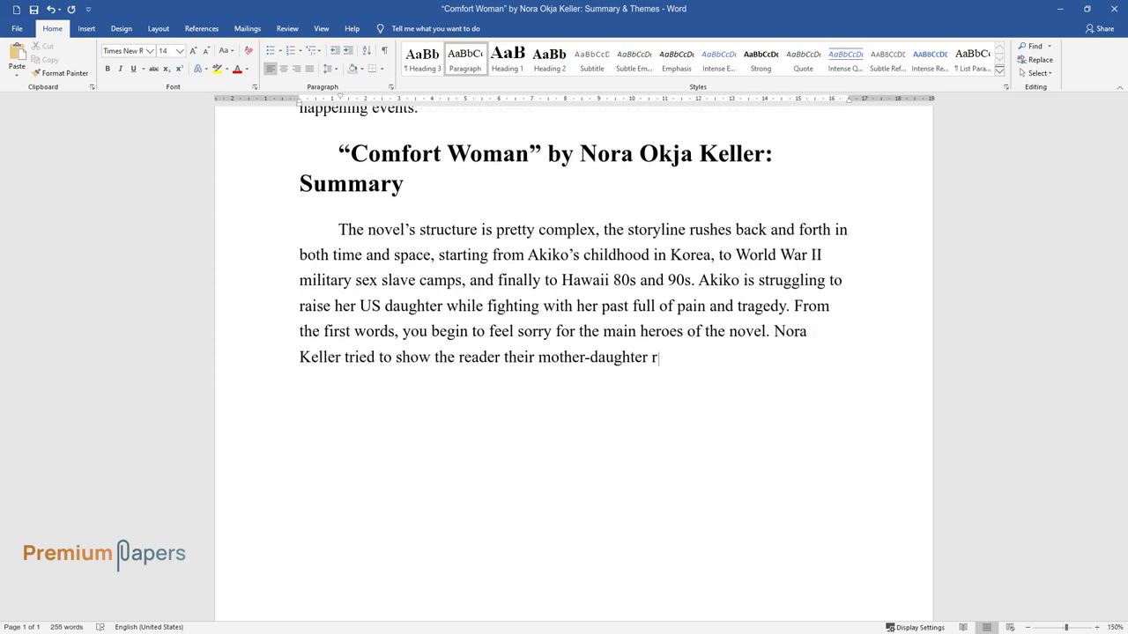
{"action": "type", "text": "elationship, which is the point at which Kore"}
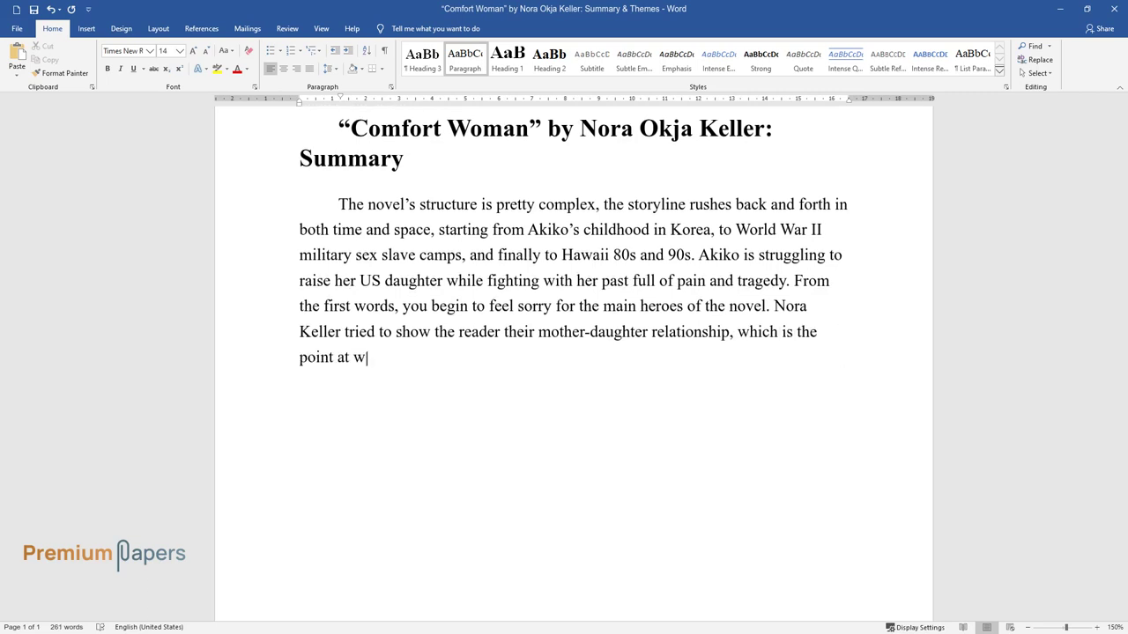
{"action": "type", "text": "an religion and superstitio"}
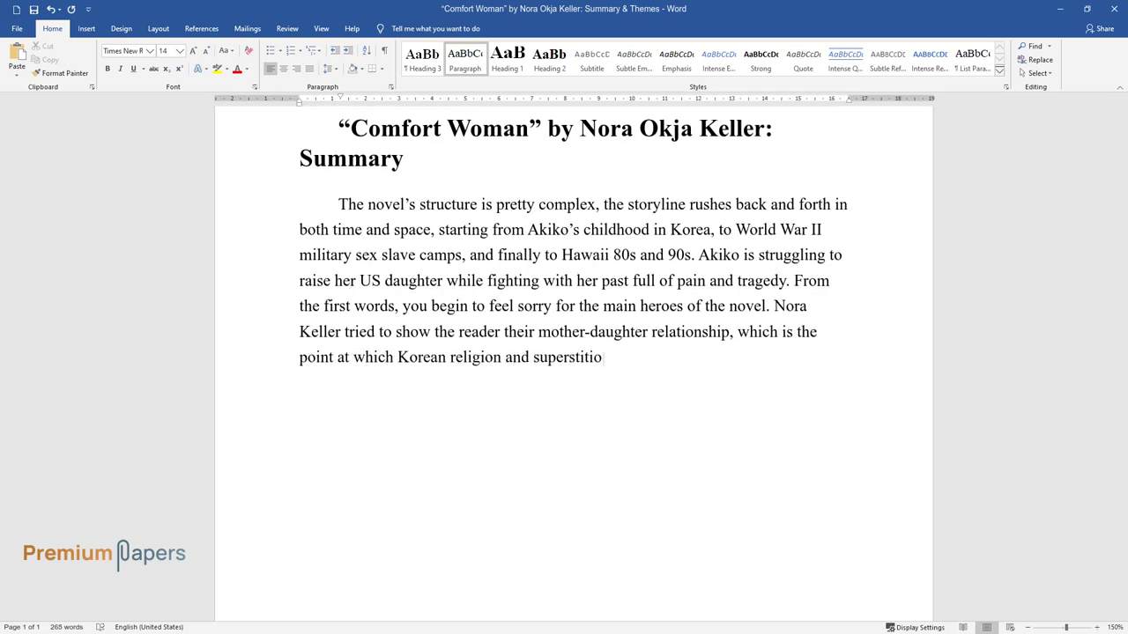
{"action": "type", "text": "n conflict with American nationality"}
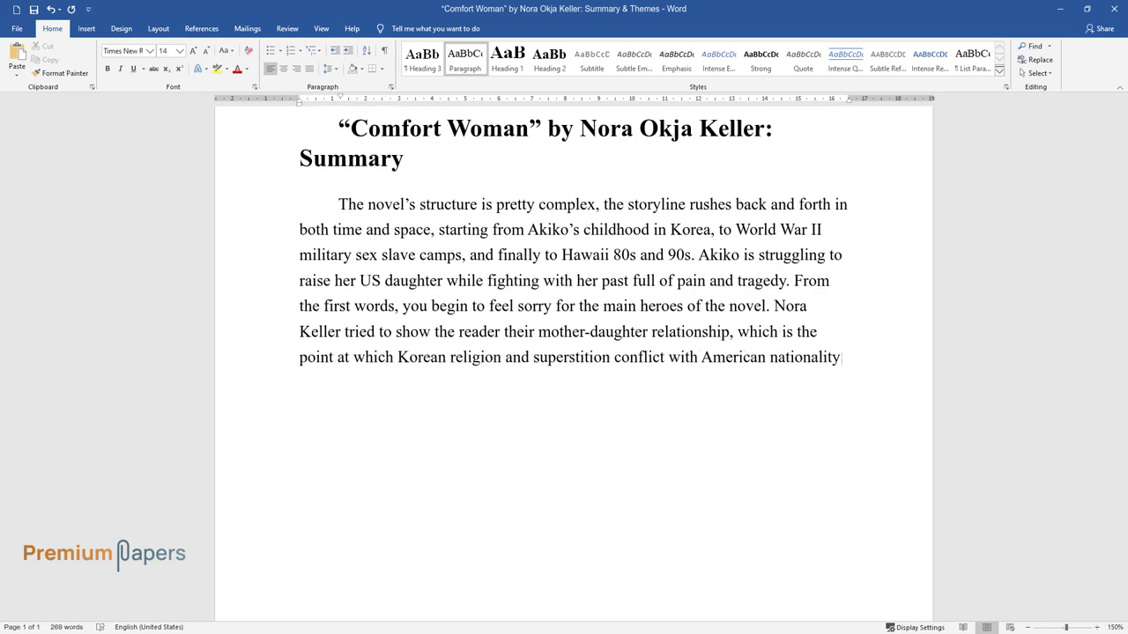
Introduce Keller's two narrative perspectives, with World War II seen by a Korean woman whose gender, class, and race made her most vulnerable to war atrocities
{"action": "type", "text": ". Keller gives us two narrative persp"}
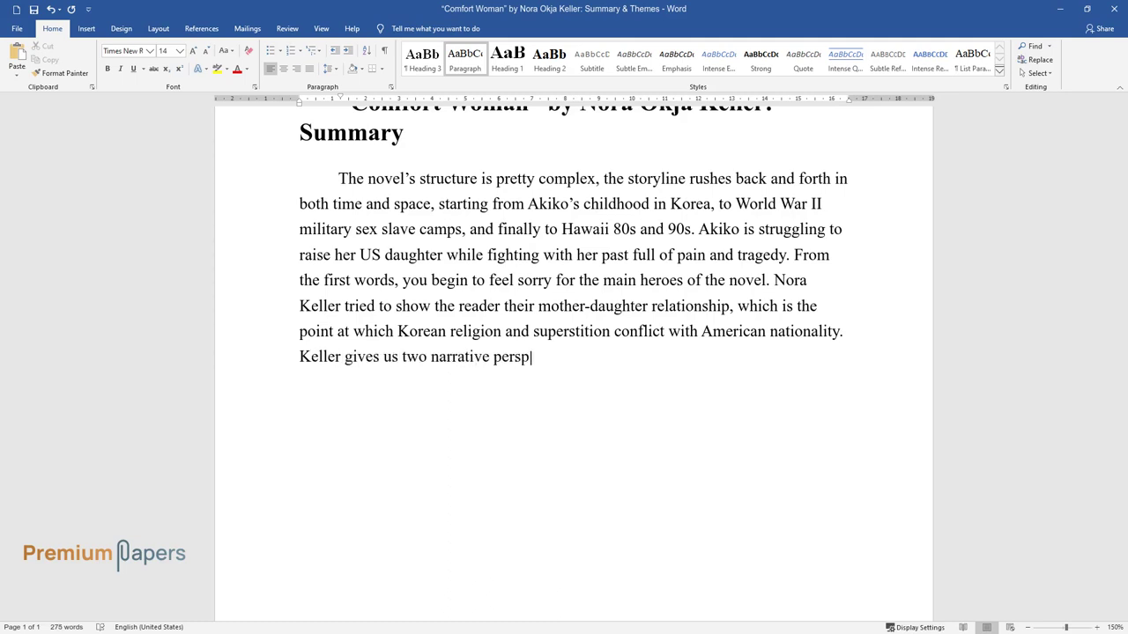
{"action": "type", "text": "ectives in his book, showing the read"}
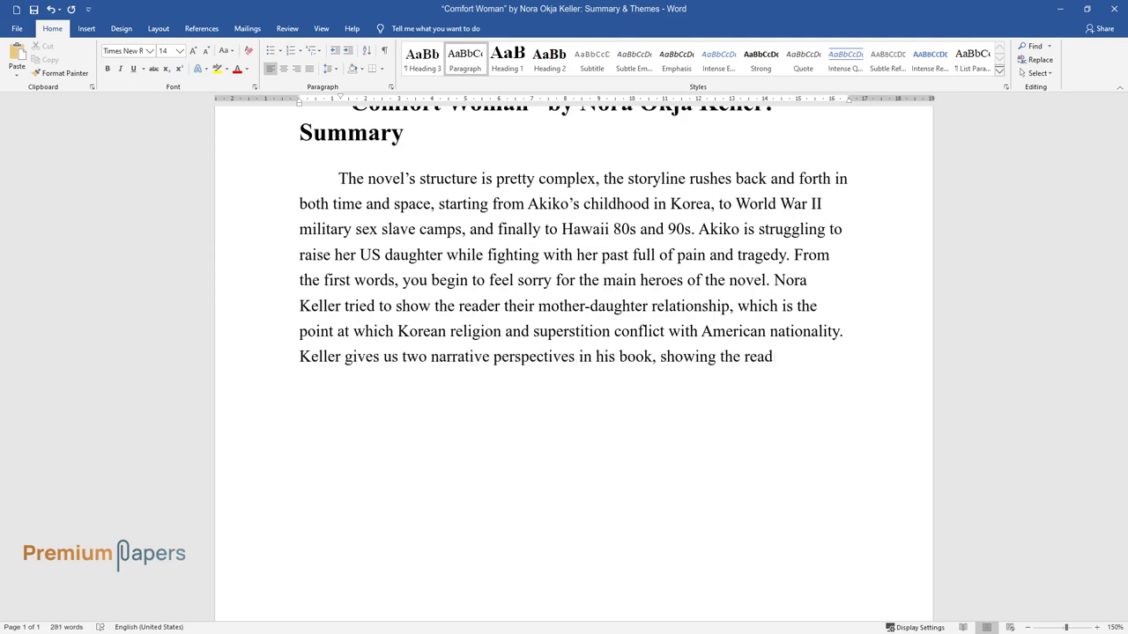
{"action": "type", "text": "er World War II through the eyes of "}
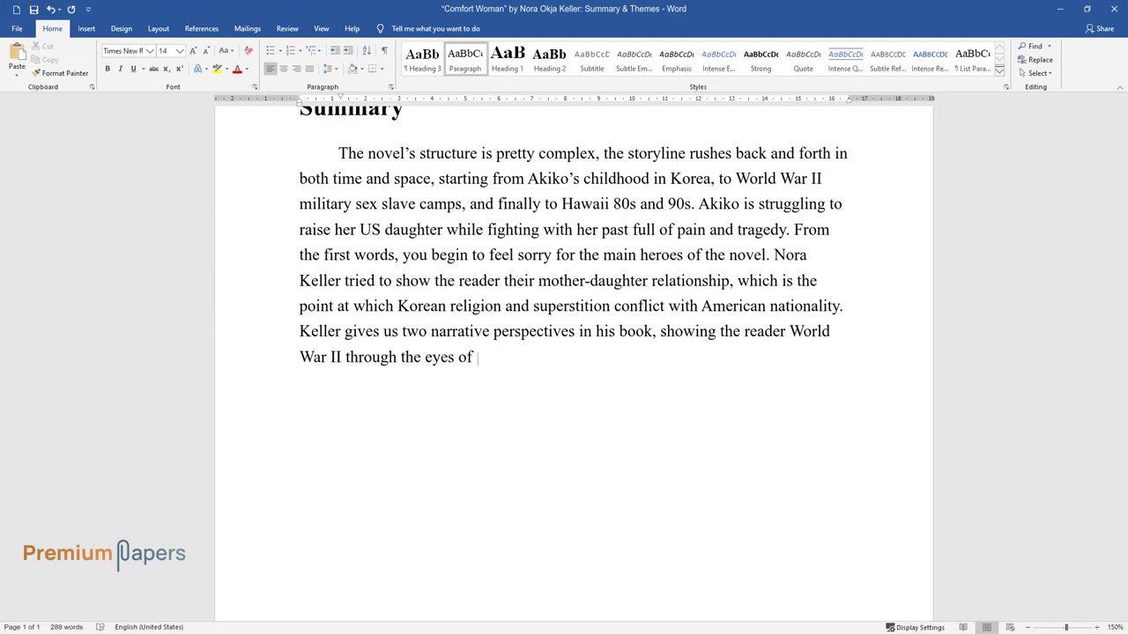
{"action": "type", "text": "a Korean woman whose gender, class,"}
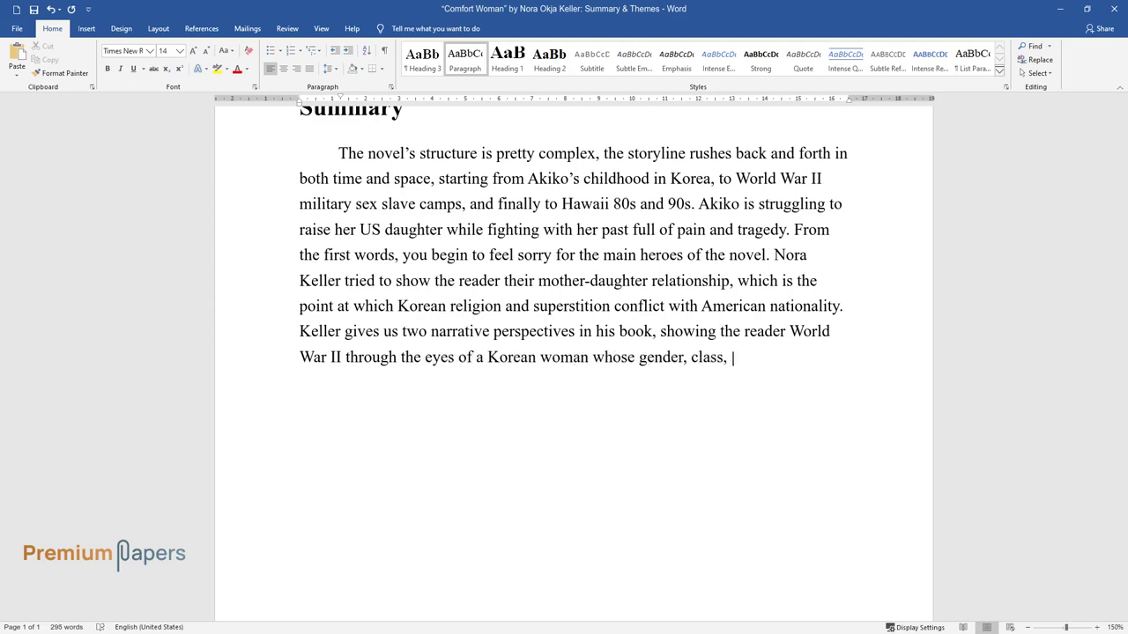
{"action": "type", "text": " and race made her most vulnerable to "}
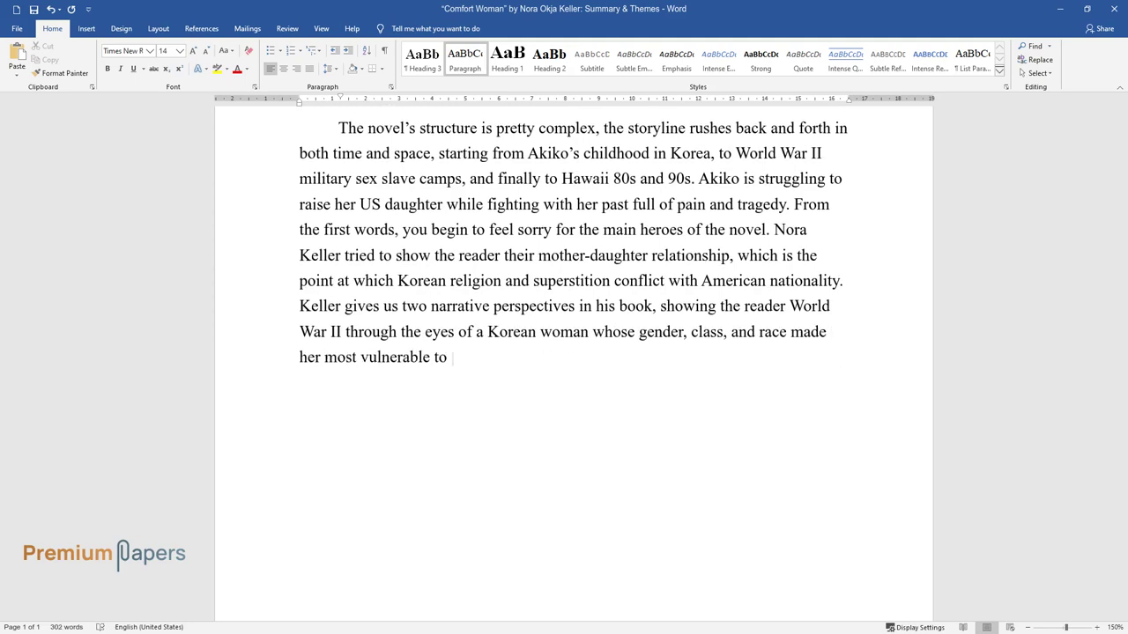
{"action": "type", "text": "the atrocities of war, and the Unite"}
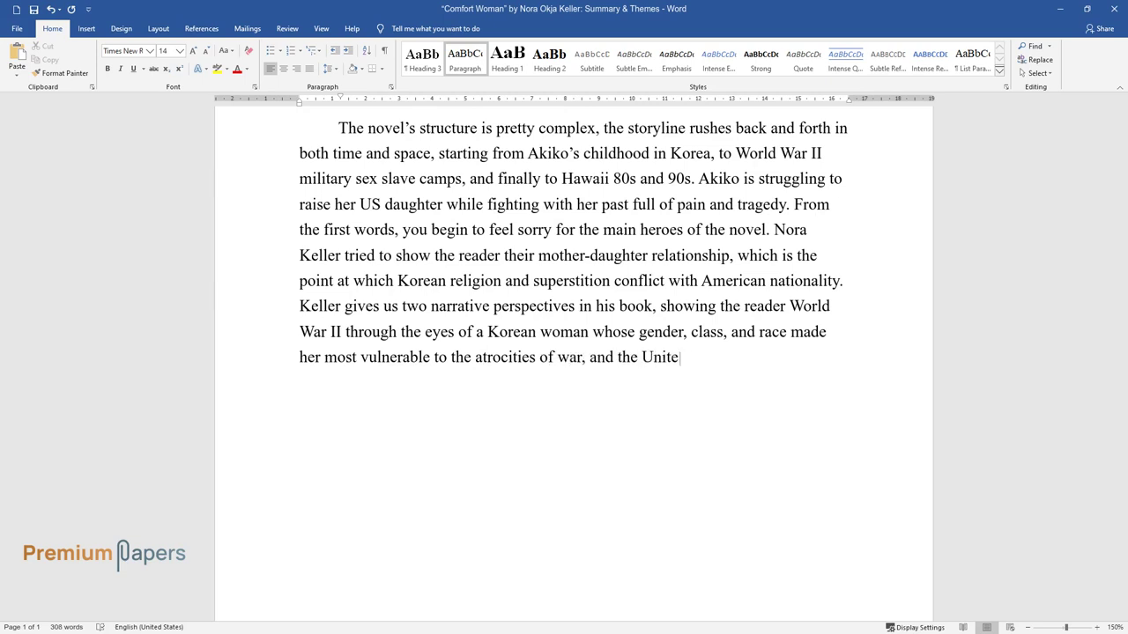
Finish the summary with the United States seen through a girl whose mixed heritage makes her choose one of two ways of living in this world
{"action": "type", "text": "d States through the eyes of a girl,"}
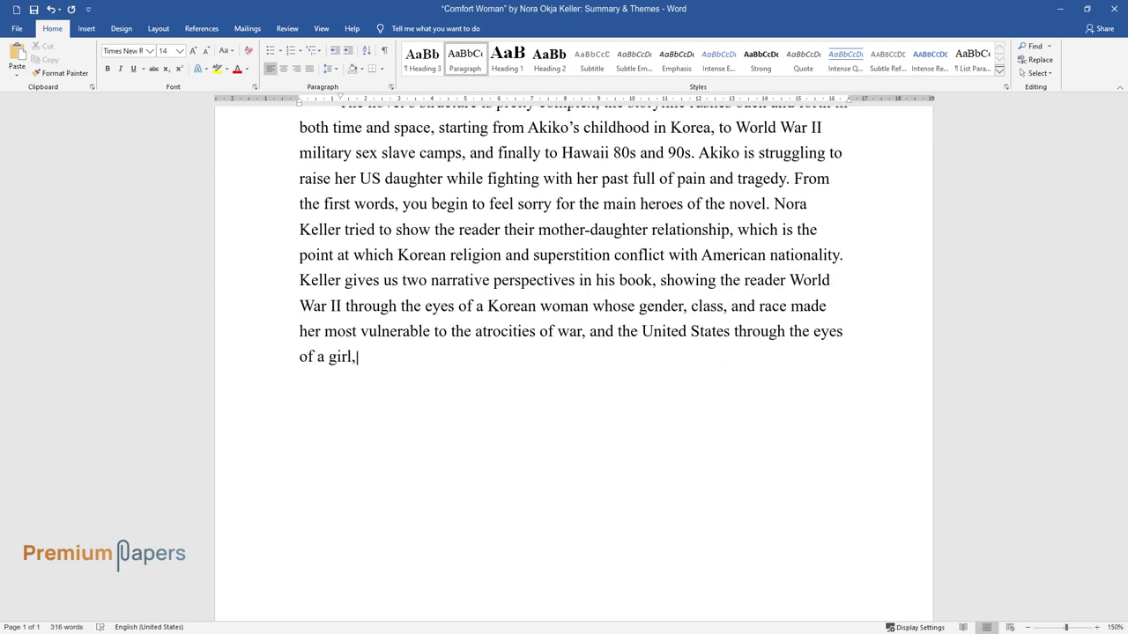
{"action": "type", "text": " whose mixed heritage is making her c"}
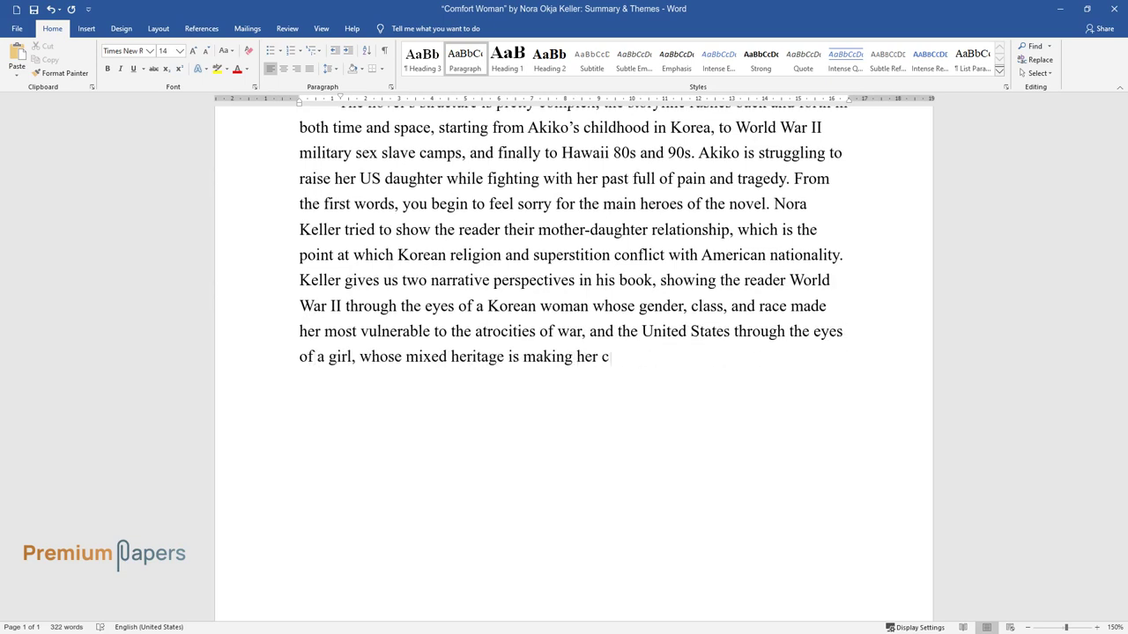
{"action": "type", "text": "hoose one of two ways of living in t"}
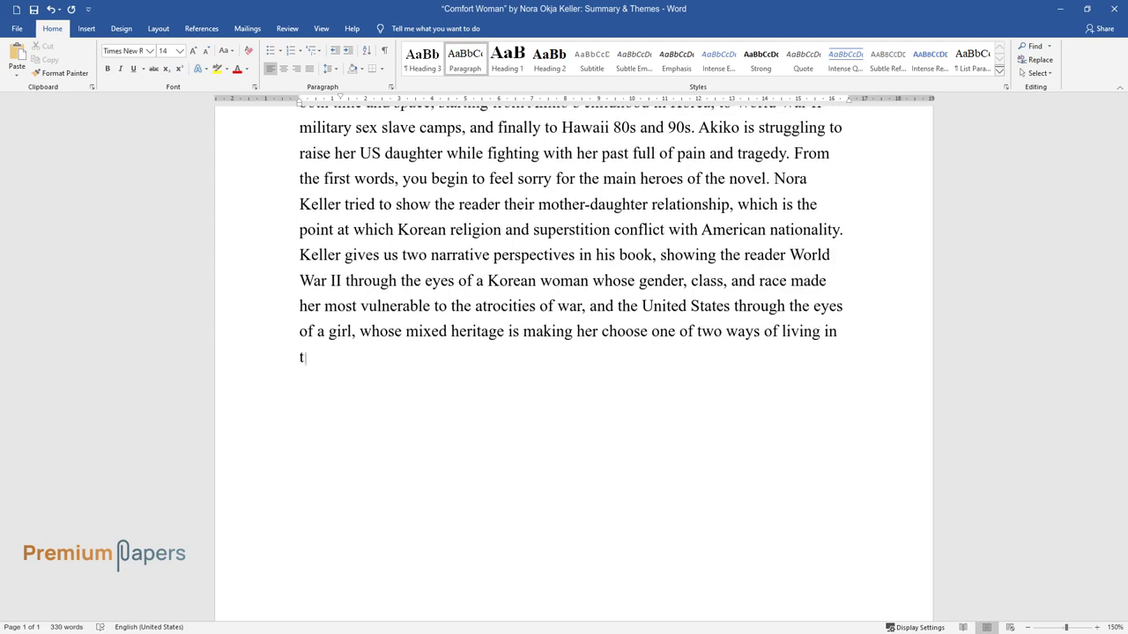
{"action": "type", "text": "his world."}
Add the section heading Keller's “Comfort Woman” Themes in the Heading 2 style below the summary
{"action": "key", "text": "Return"}
{"action": "type", "text": "Kell"}
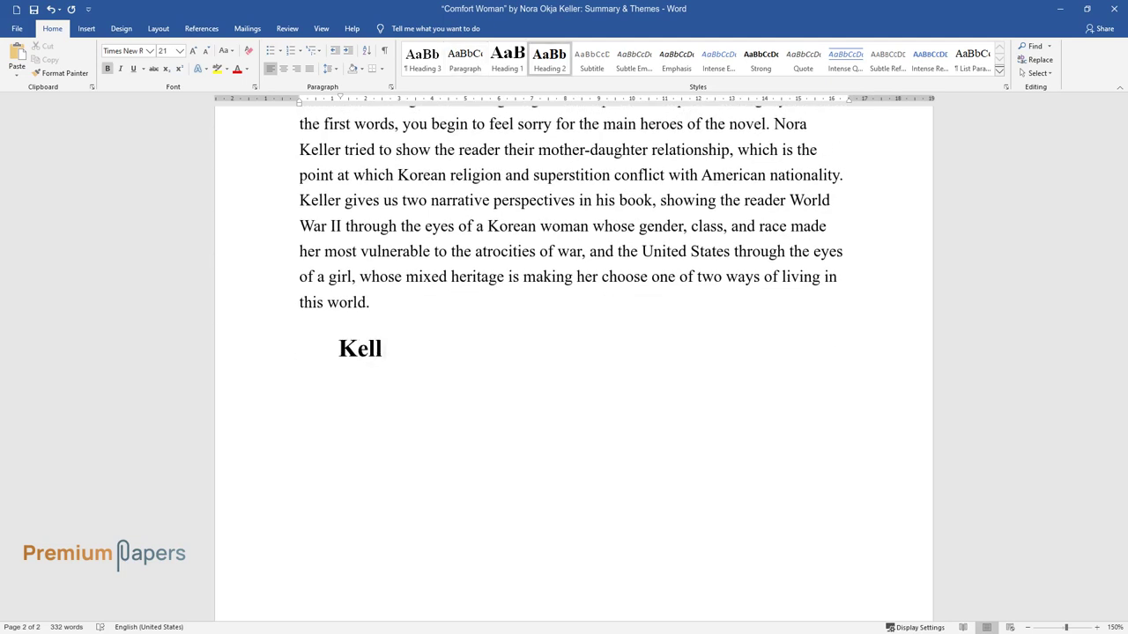
{"action": "type", "text": "er's \"Comfort Woman\" T"}
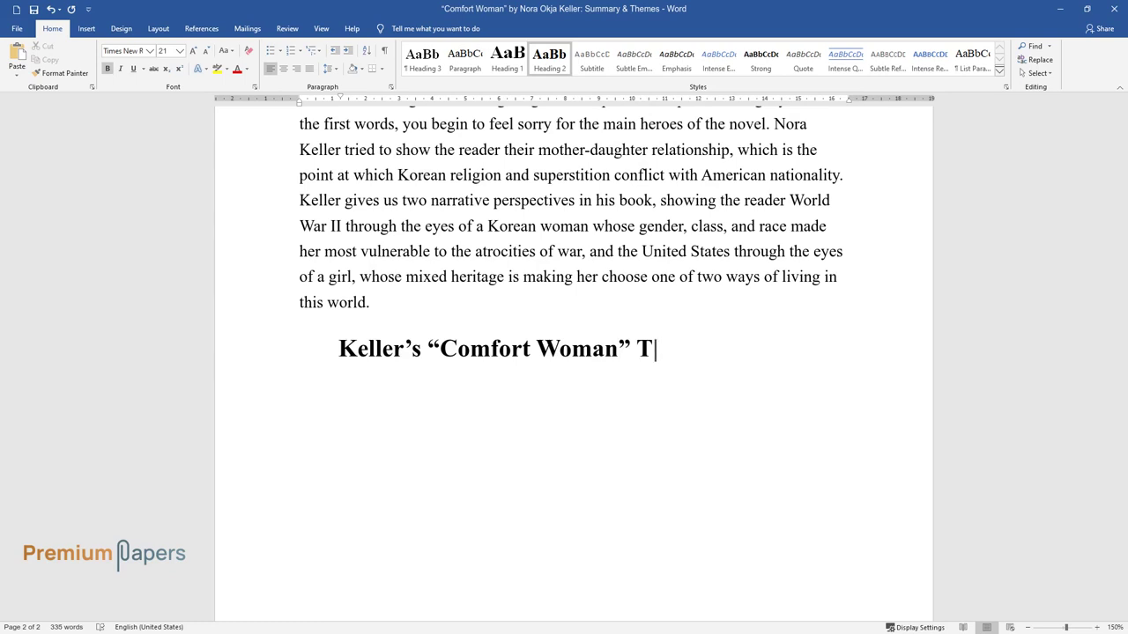
{"action": "type", "text": "hemes"}
{"action": "key", "text": "Return"}
Open the themes section by stating that Nora Keller is one of the writers who disclose the theme of the ugly violence of Korean young girls
{"action": "type", "text": "Nora Keller is one of the writers who disclose"}
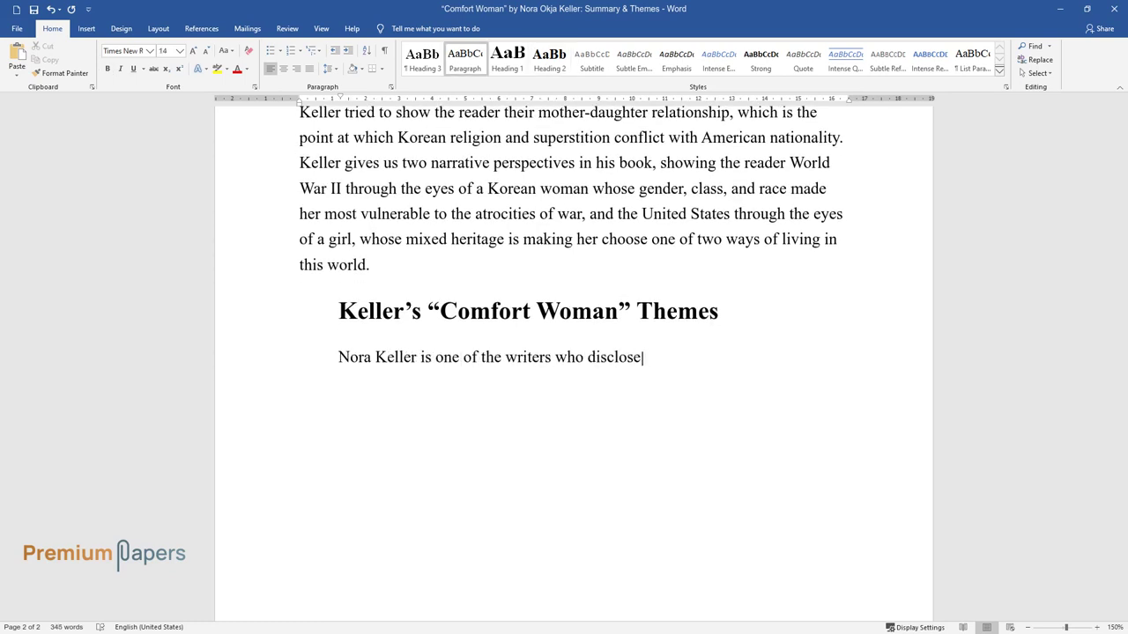
{"action": "type", "text": " the theme of the ugly violence of K"}
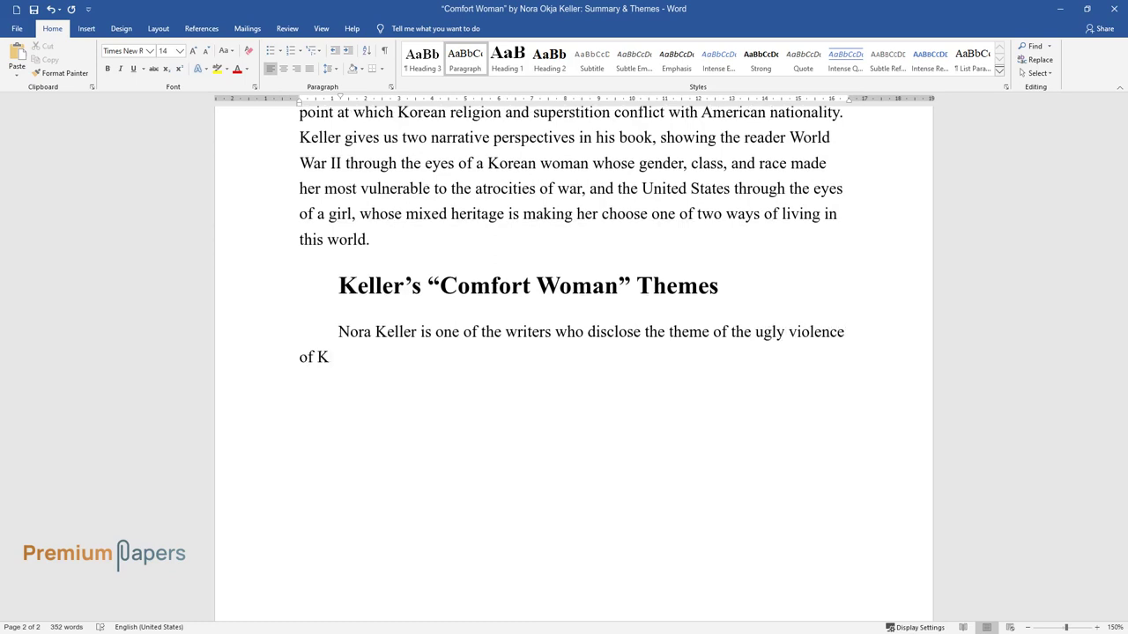
{"action": "type", "text": "orean young girls. In this novel, th"}
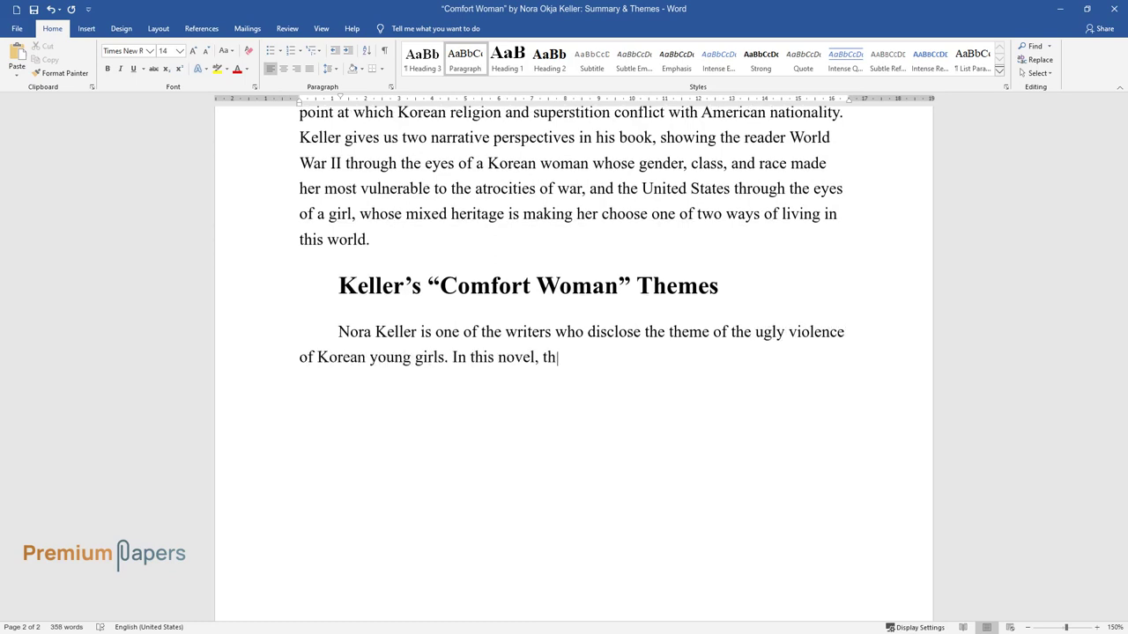
Define “comfort women” in this novel as a euphemism for women forced into prostitution and sexual slavery in Japanese military brothels during World War II
{"action": "type", "text": "e term “comfort women” is considered"}
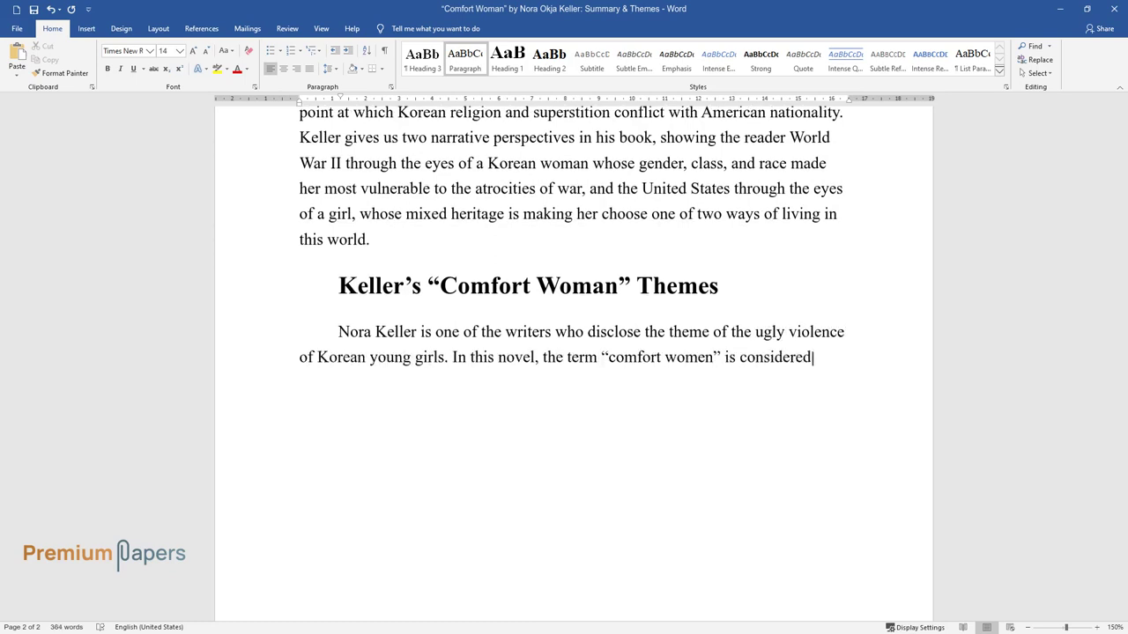
{"action": "type", "text": " to be a euphemism for women forced"}
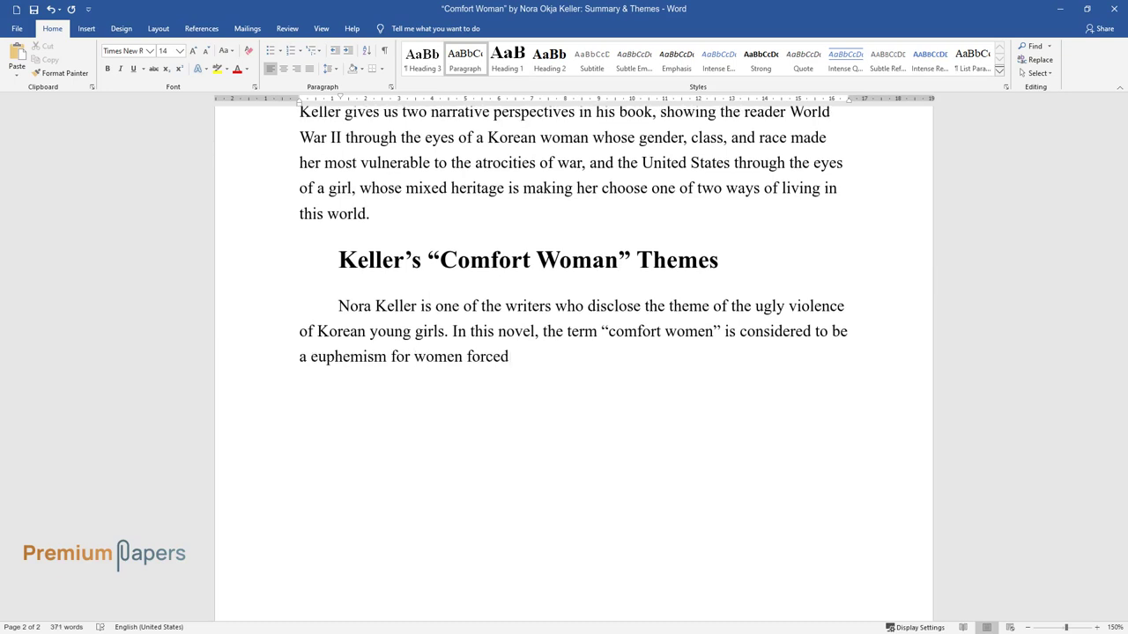
{"action": "type", "text": " into prostitution and sexual slaver"}
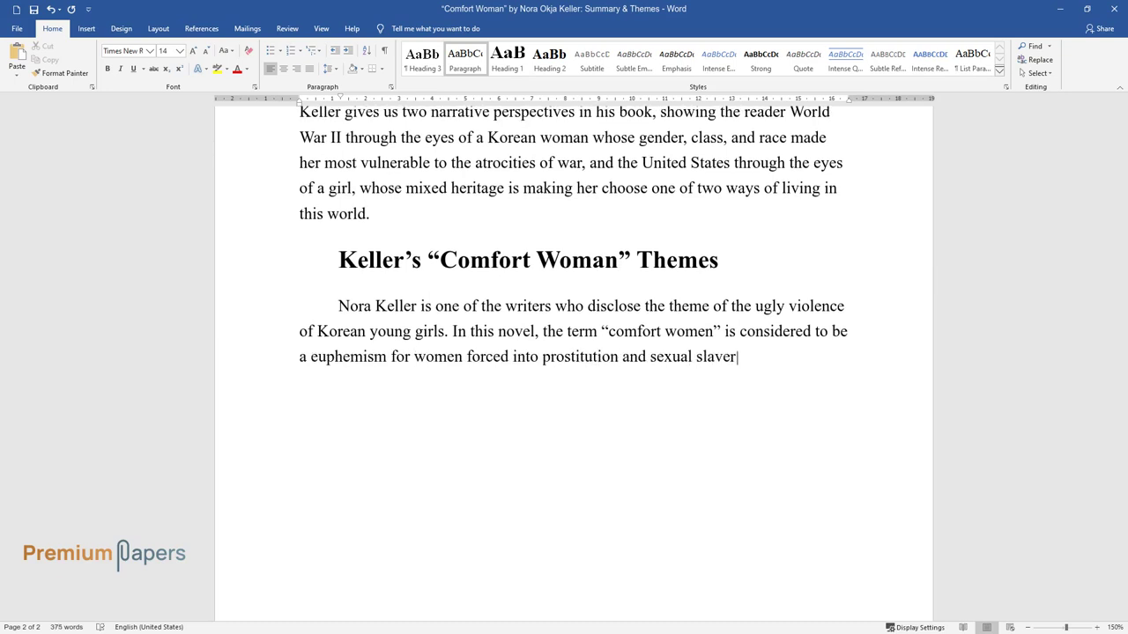
{"action": "type", "text": "y in Japanese military brothels during World War II. Comfort w"}
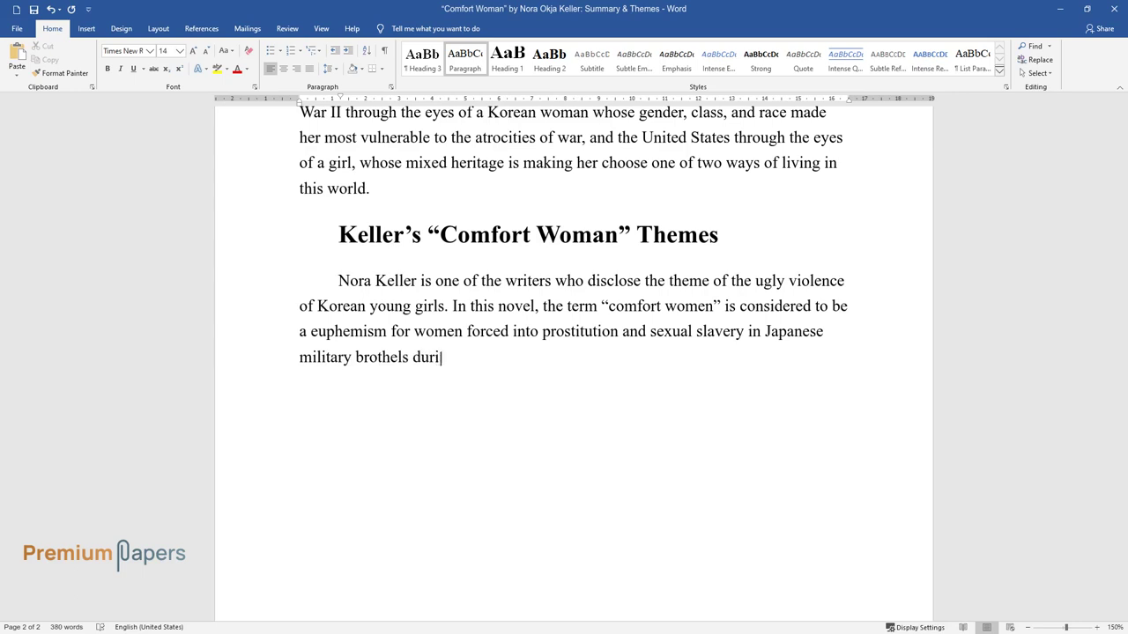
Describe comfort women as female prisoners, forced to be sex slaves imprisoned in “recreation centers” and to serve Japanese soldiers
{"action": "type", "text": "omen were"}
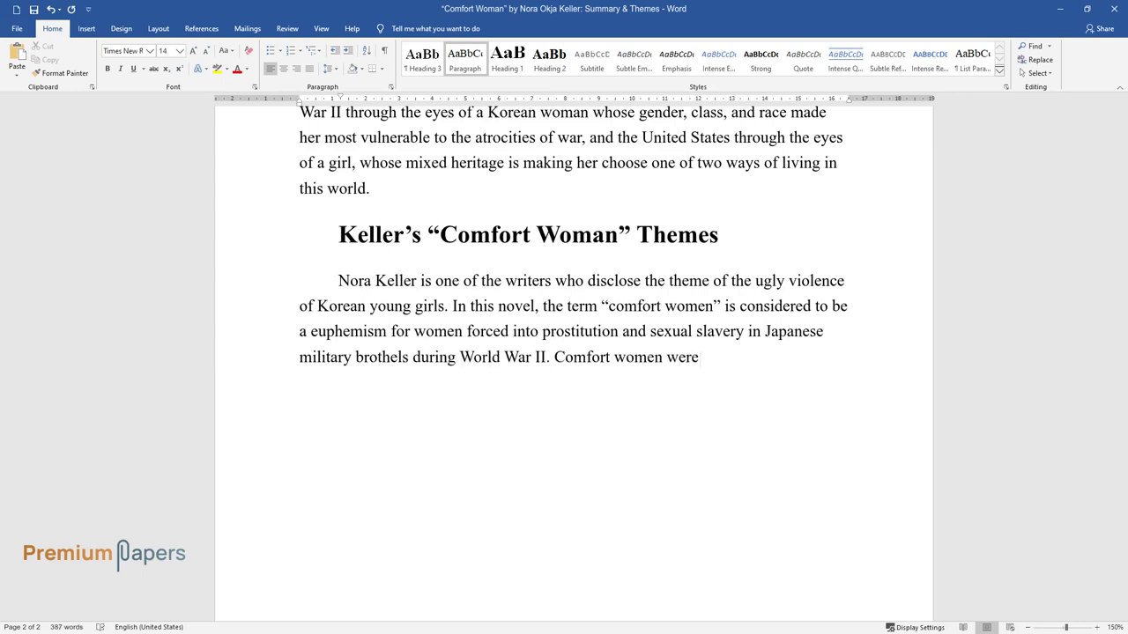
{"action": "type", "text": " female prisoners, forced to be sex "}
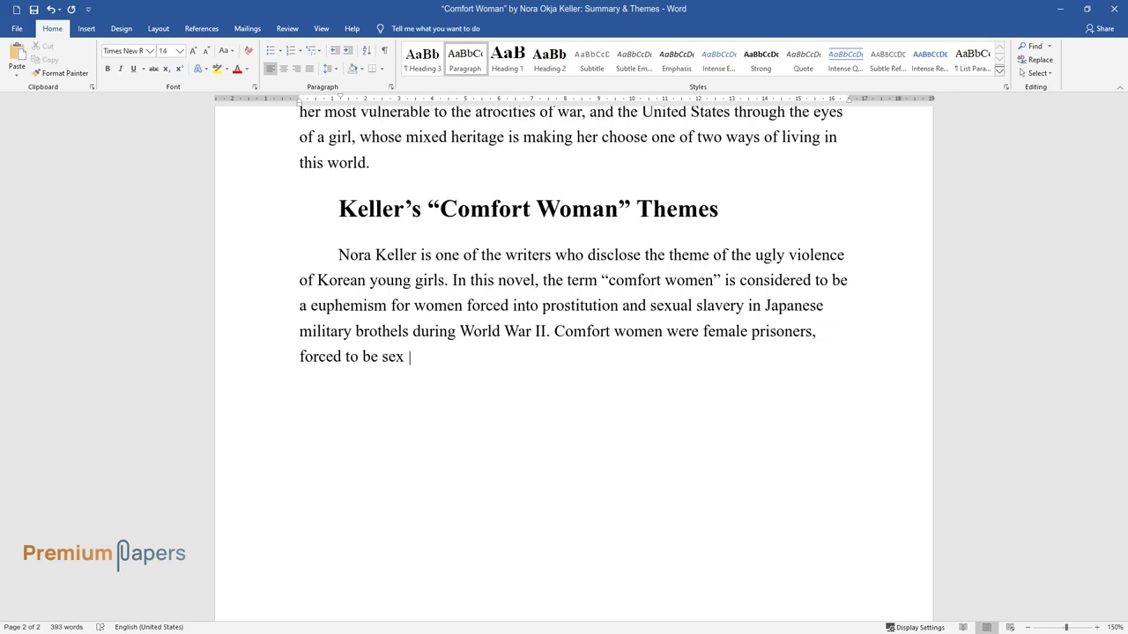
{"action": "type", "text": "slaves imprisoned in “recreation cen"}
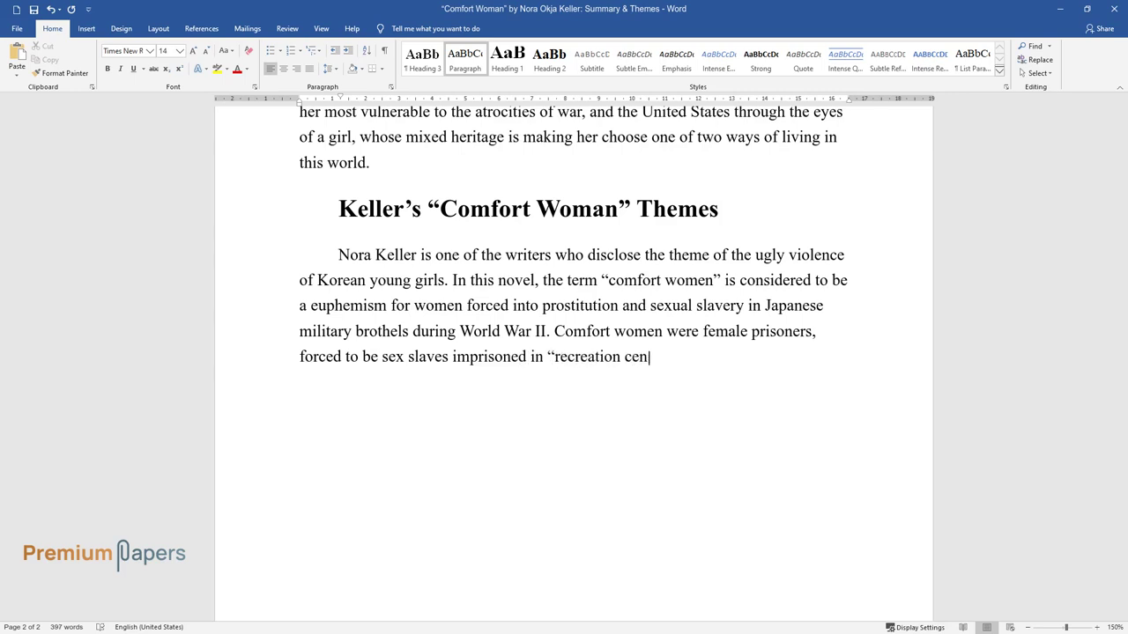
{"action": "type", "text": "ters” and to serve Japanese soldiers. Many pe"}
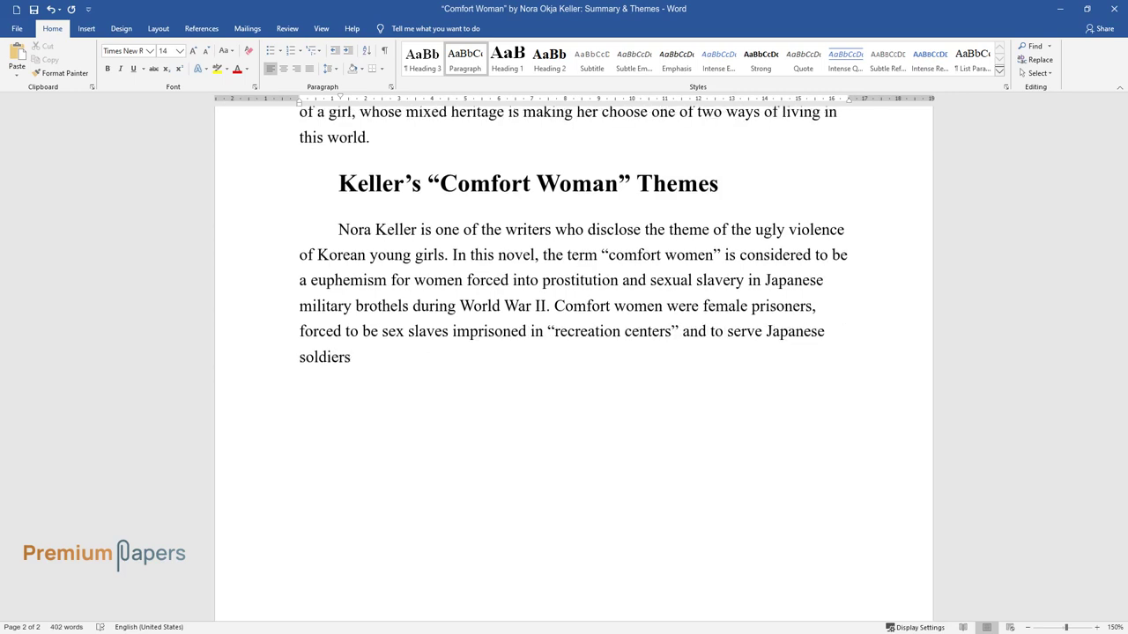
End the paragraph with many people not surviving at the war's end and survivors mostly settling wherever they happened to be when the military withdrew
{"action": "type", "text": "ople did not survive at th"}
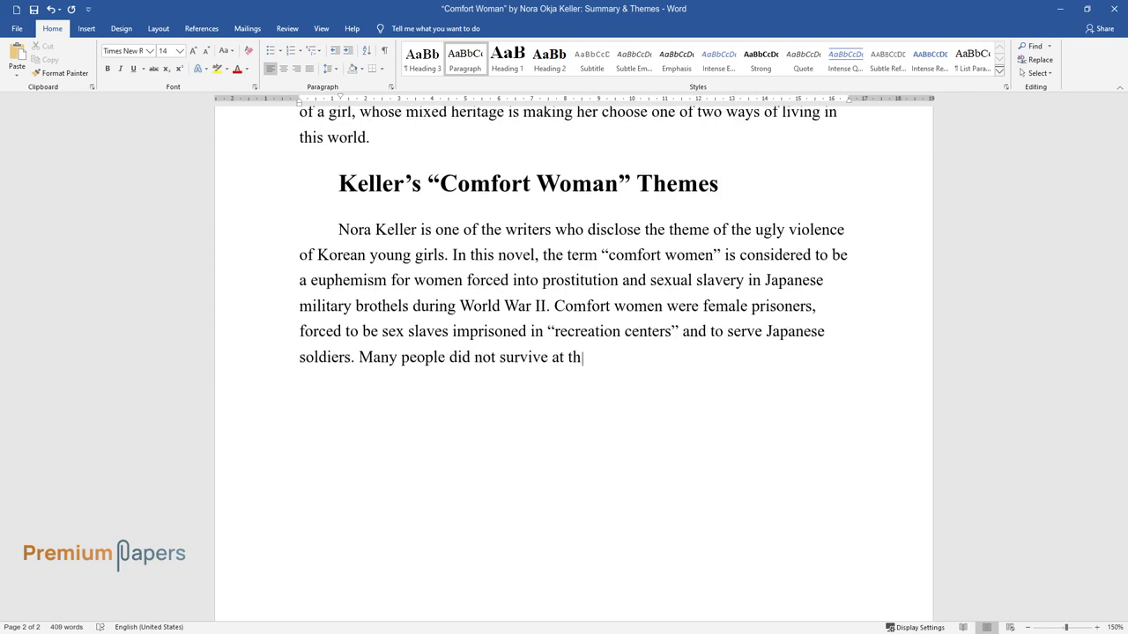
{"action": "type", "text": "e end of the war, and those who did "}
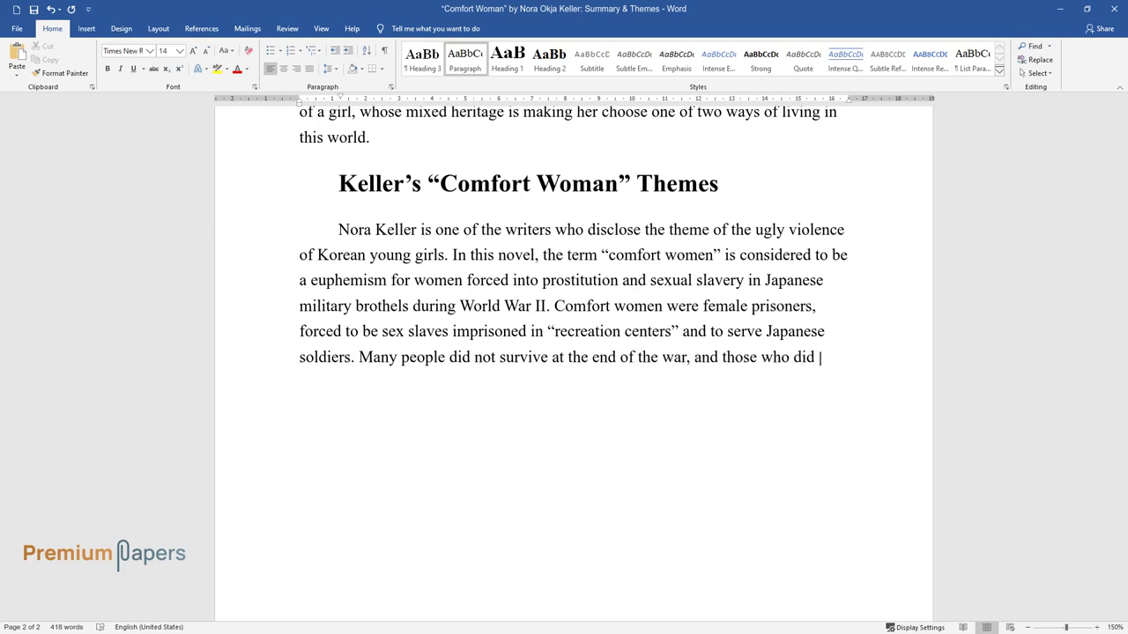
{"action": "type", "text": "were mostly settled wherever they ha"}
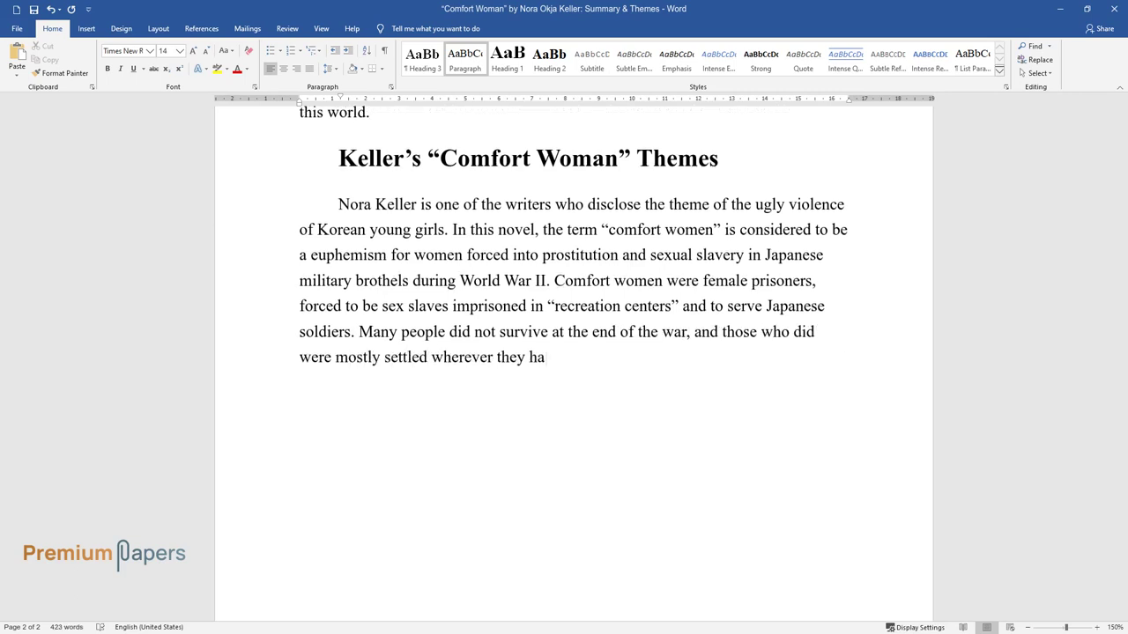
{"action": "type", "text": "ppened to be at the moment when the"}
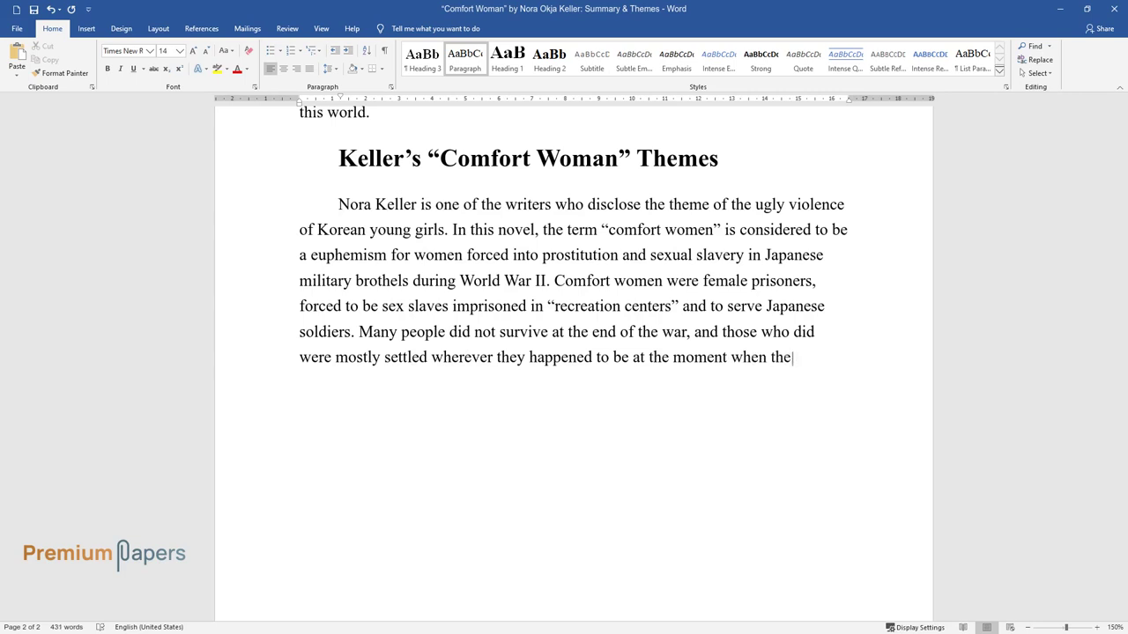
{"action": "type", "text": " military withdrew."}
{"action": "key", "text": "Return"}
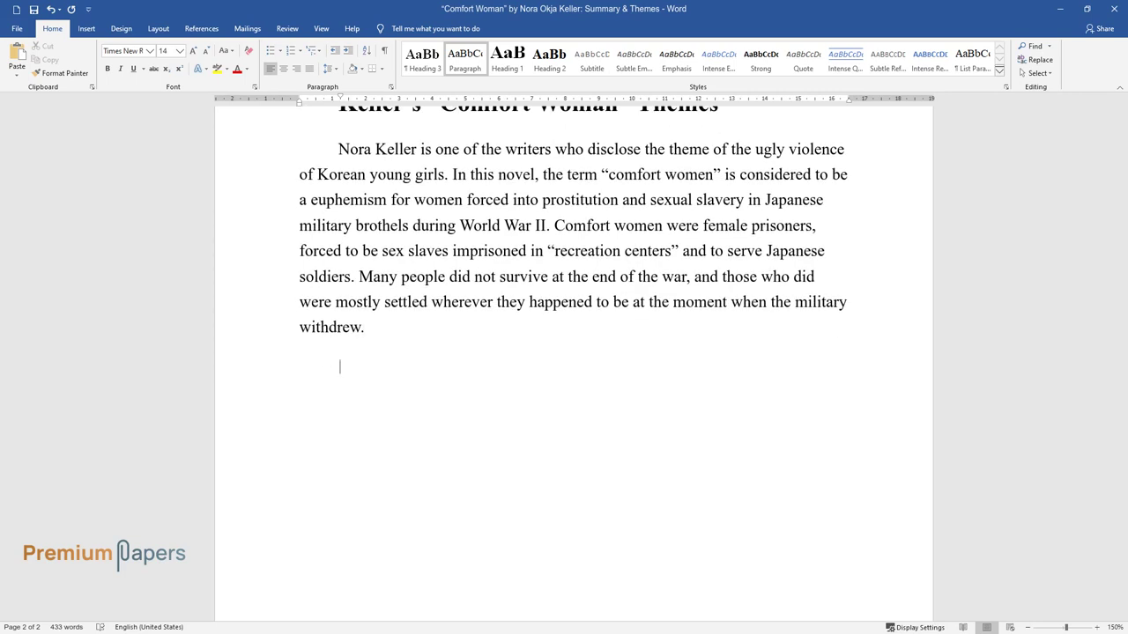
Begin a paragraph on surviving women keeping their horrific experiences secret out of shame, and the very controversial question whether they were lucky to survive
{"action": "type", "text": "The women that survived, who taste"}
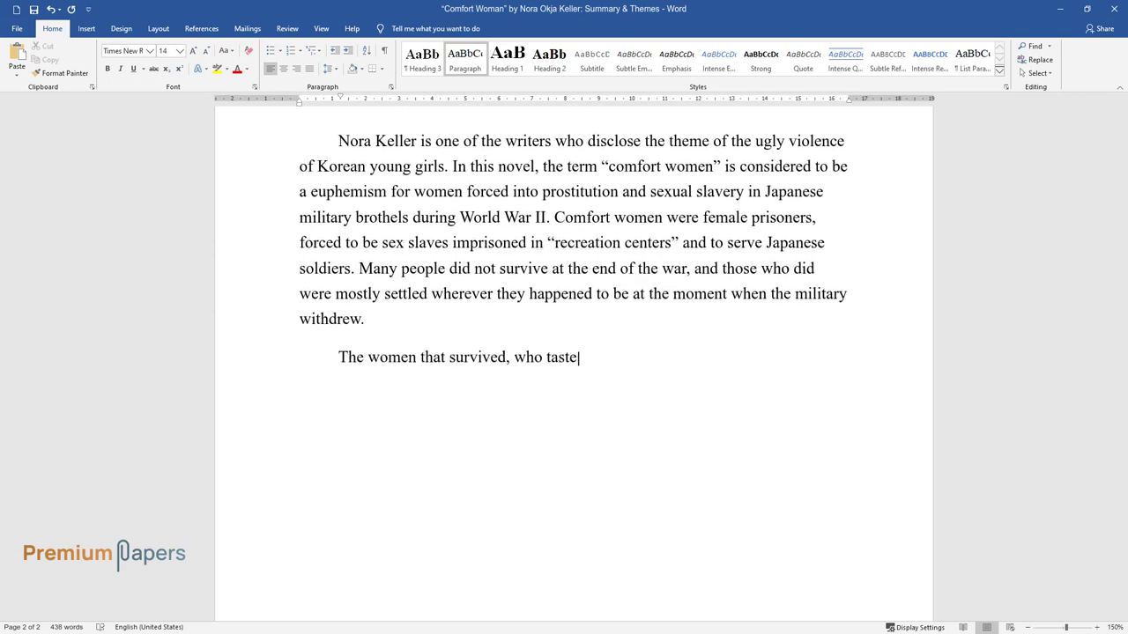
{"action": "type", "text": "d all the atrocities of war, were tryi"}
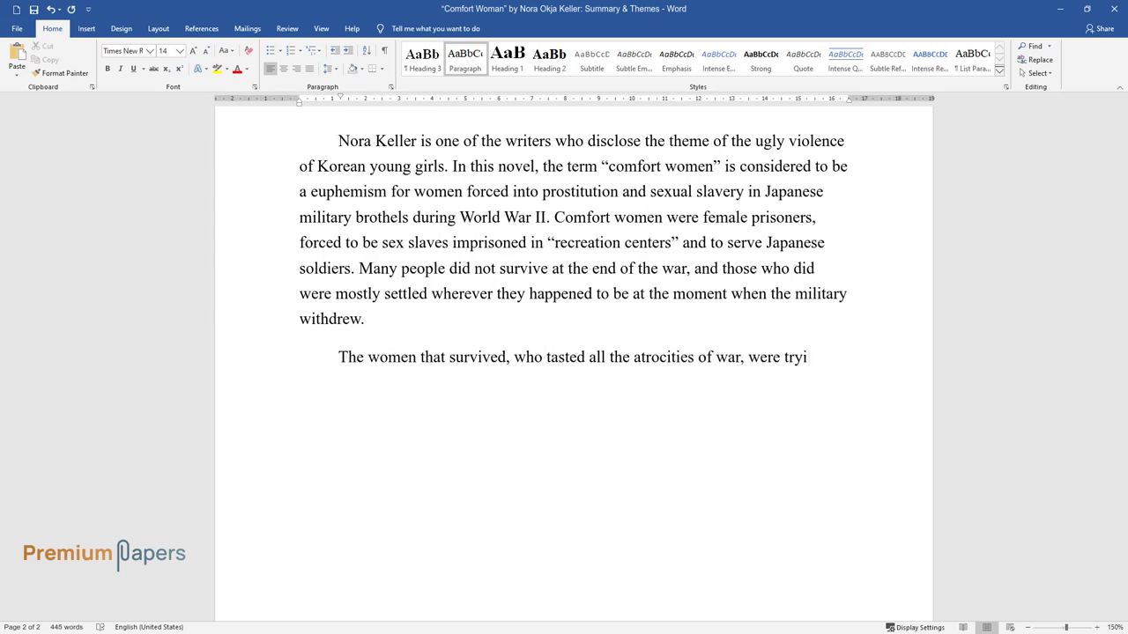
{"action": "type", "text": "ng to keep their horrific experiences out of shame a secret, and it is a ver"}
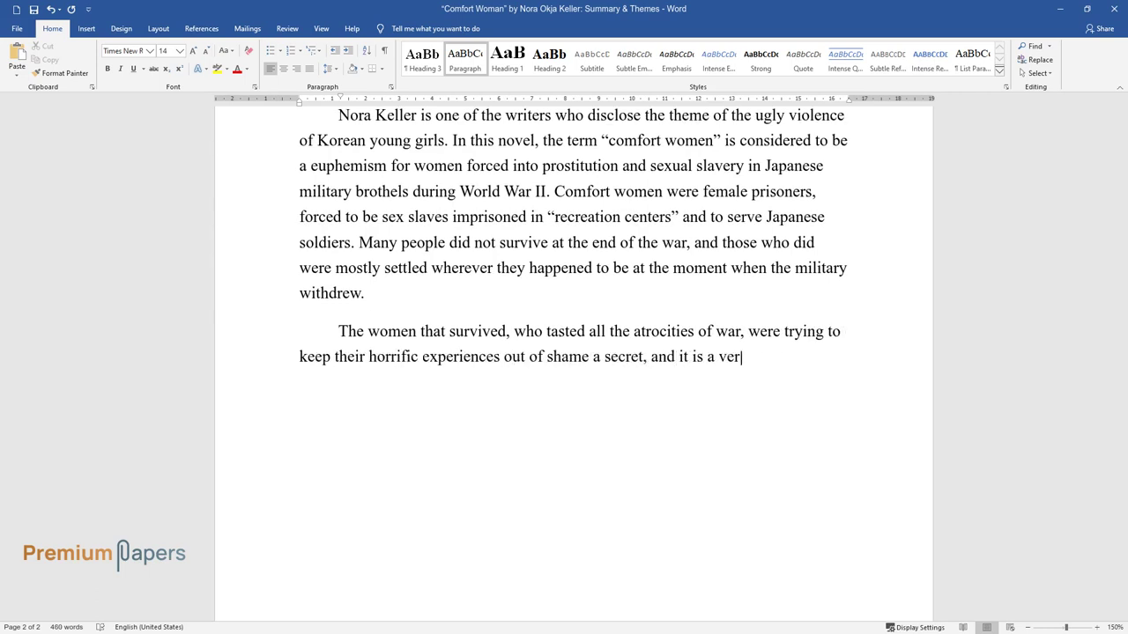
{"action": "type", "text": "y controversial question, whether they were lu"}
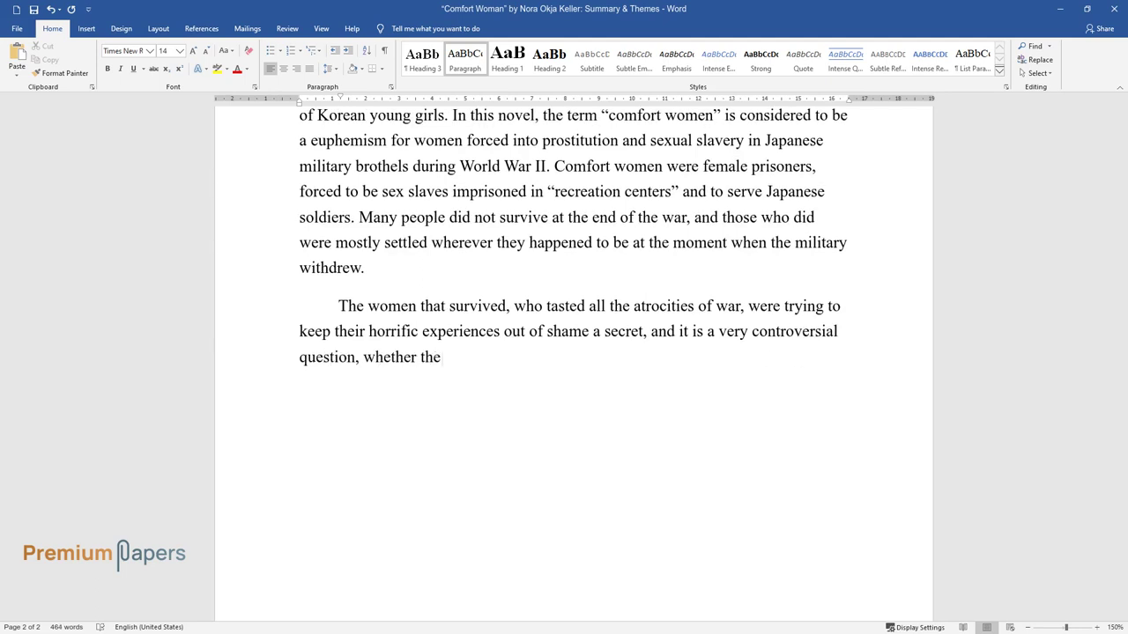
{"action": "type", "text": "cky to survive or not, as the"}
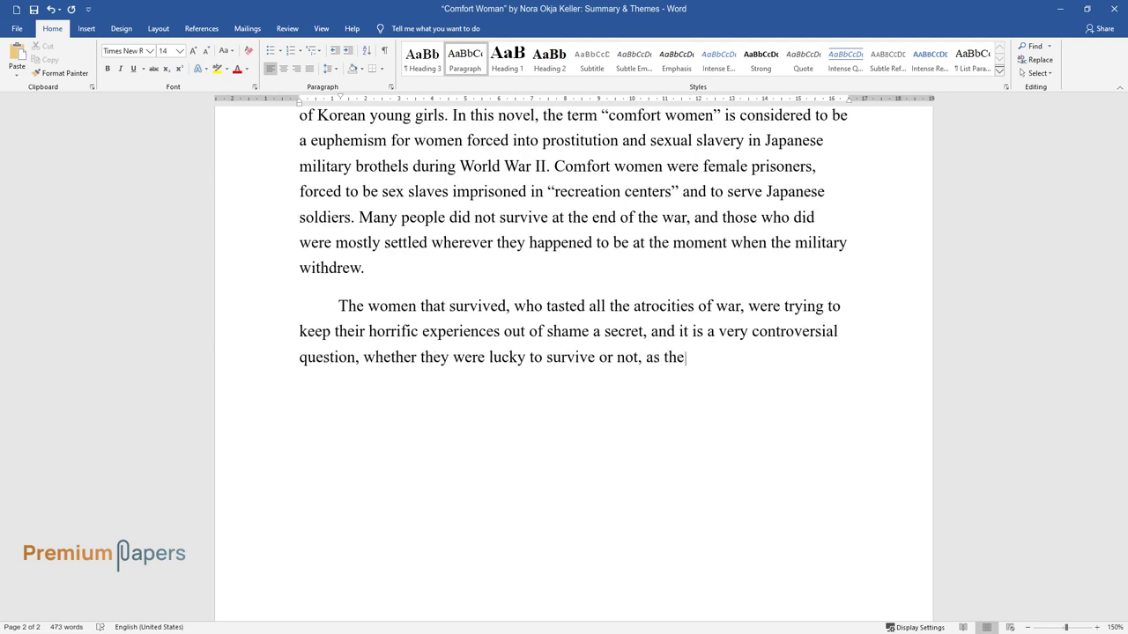
Explain that the majority of the women wanted to be killed, than to live with this disgrace and in tortures the rest of their lives
{"action": "type", "text": " majority of the women wanted to be ki"}
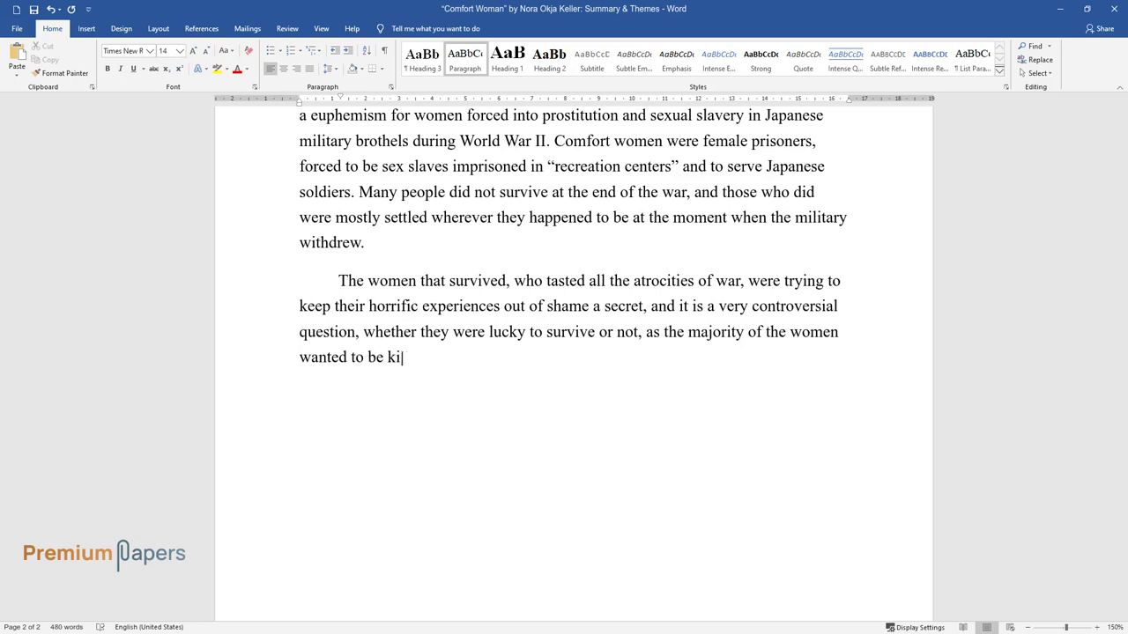
{"action": "type", "text": "lled, than to live with all this disg"}
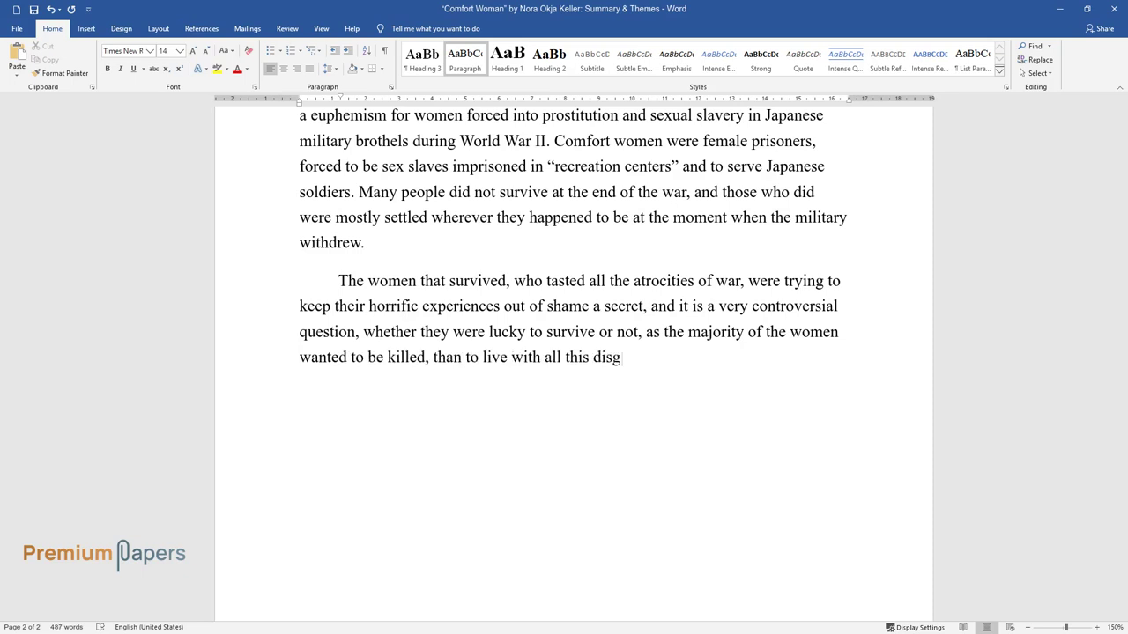
{"action": "type", "text": "race and to live in tortures the rest"}
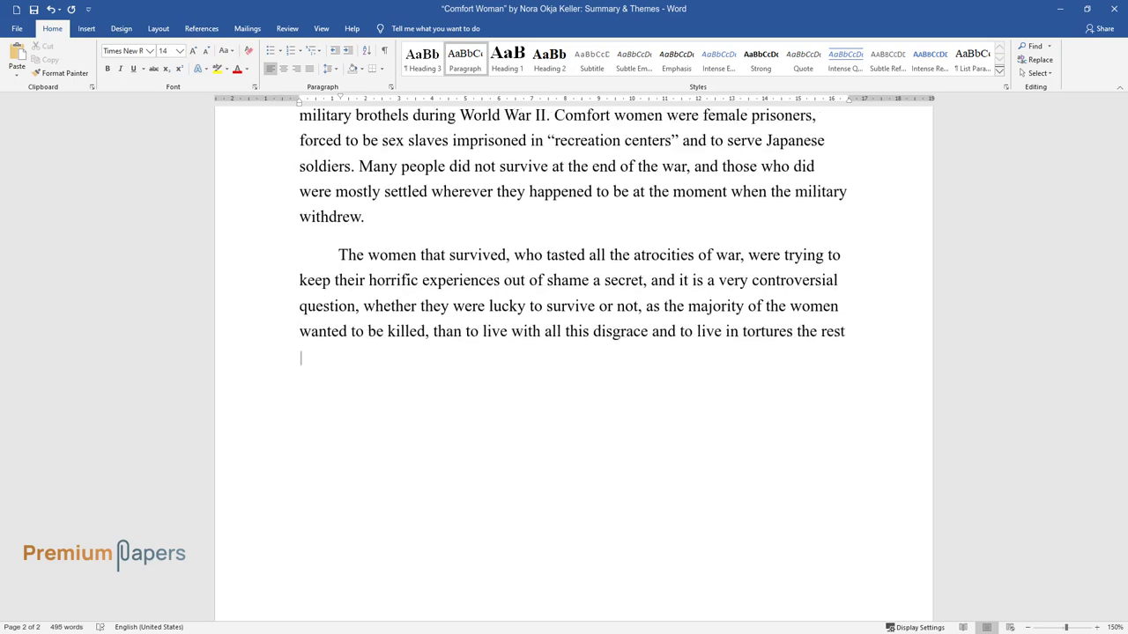
{"action": "type", "text": " of their lives. So, Akiko is one of th"}
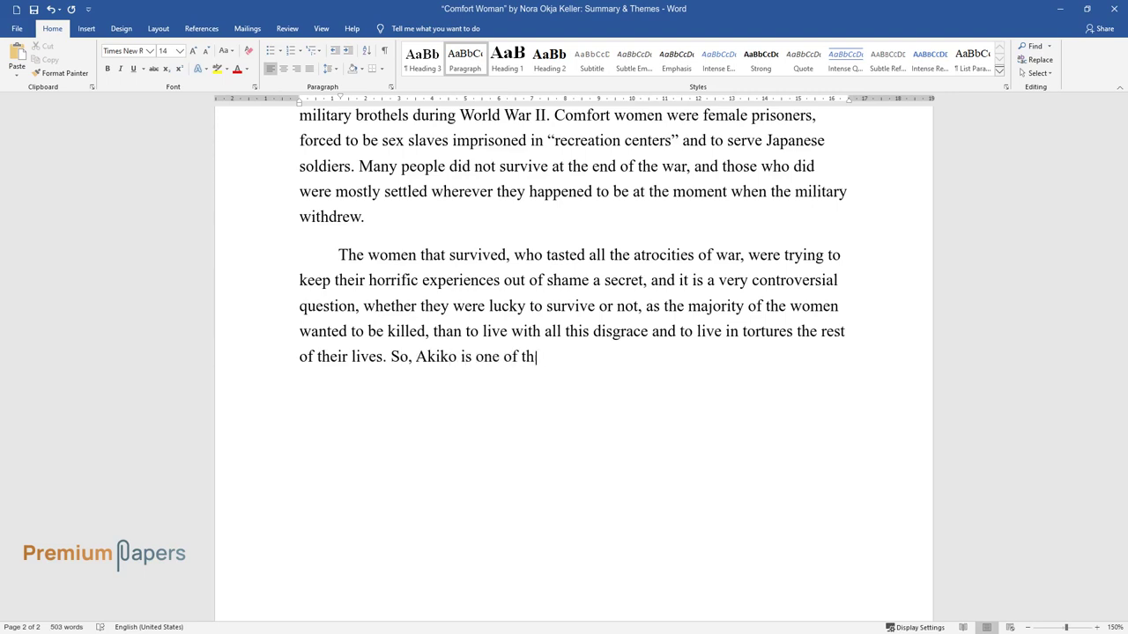
Present Akiko as a representative of such women, whose lifelong efforts to protect her daughter from all possible sorrows made a lot of misunderstandings between them
{"action": "type", "text": "e representatives of such women, who a"}
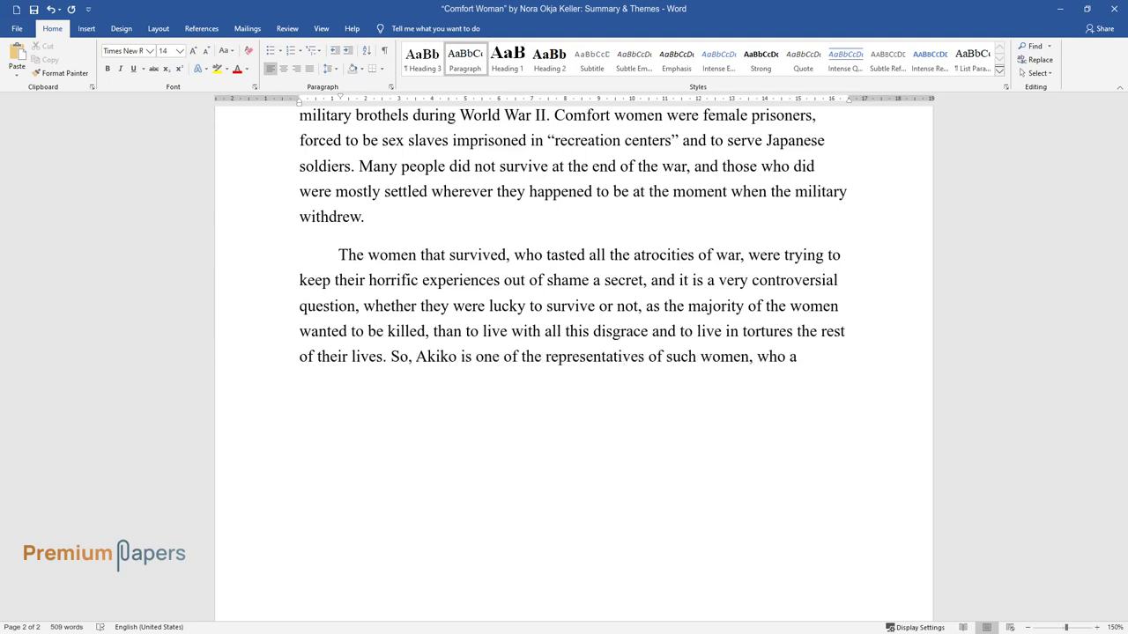
{"action": "type", "text": "ll her life was trying to protect her"}
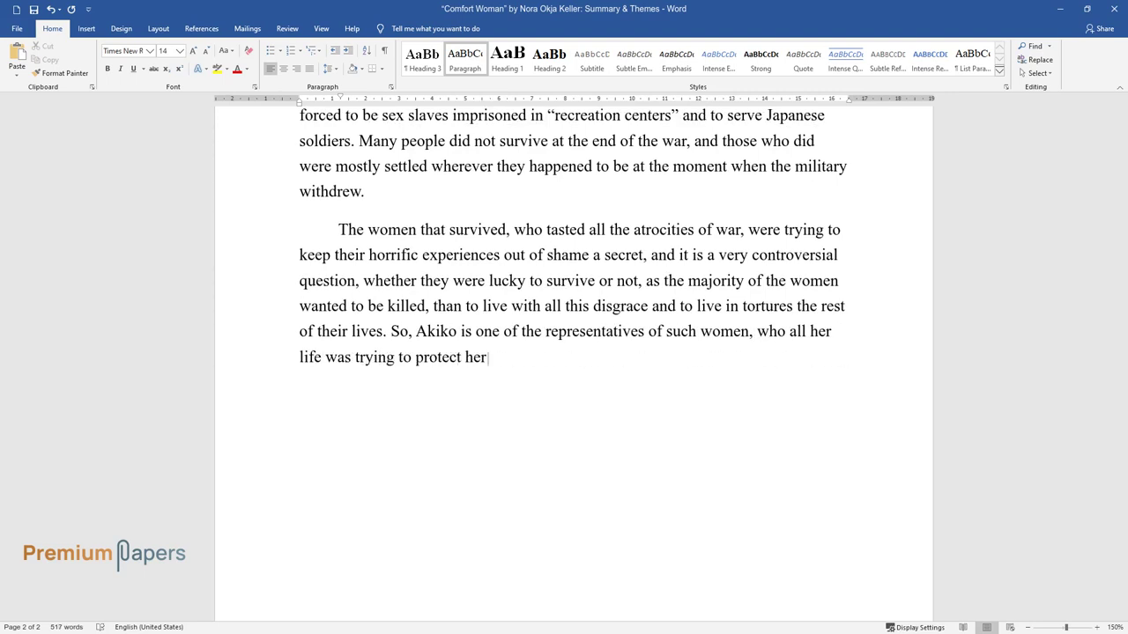
{"action": "type", "text": " daughter from all the possible sorrow"}
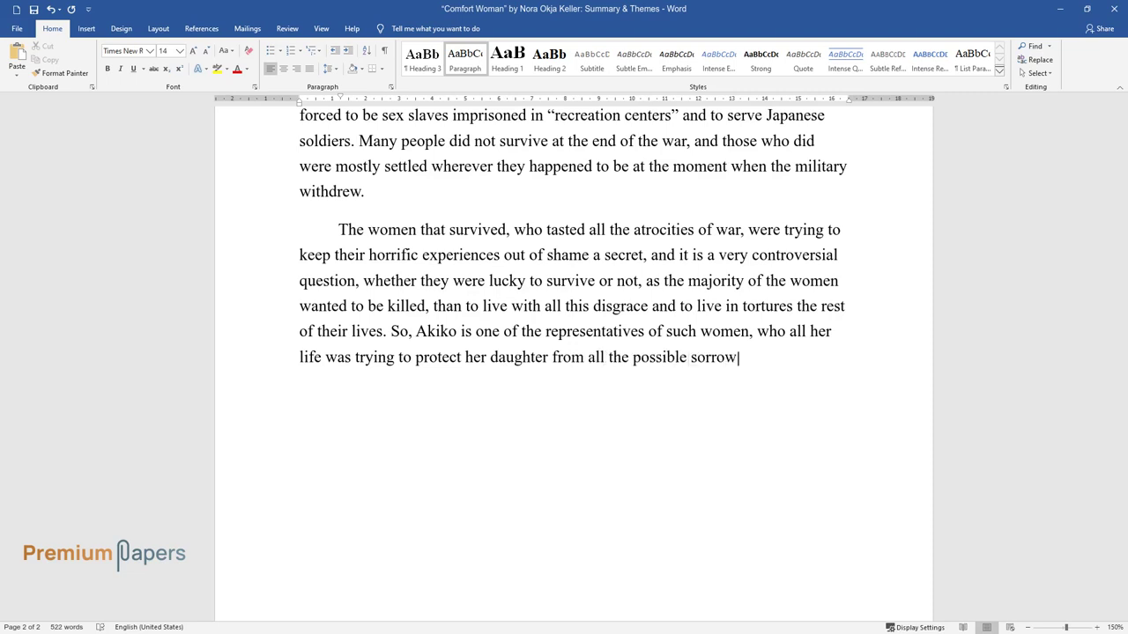
{"action": "type", "text": "s, and because of this, she was making"}
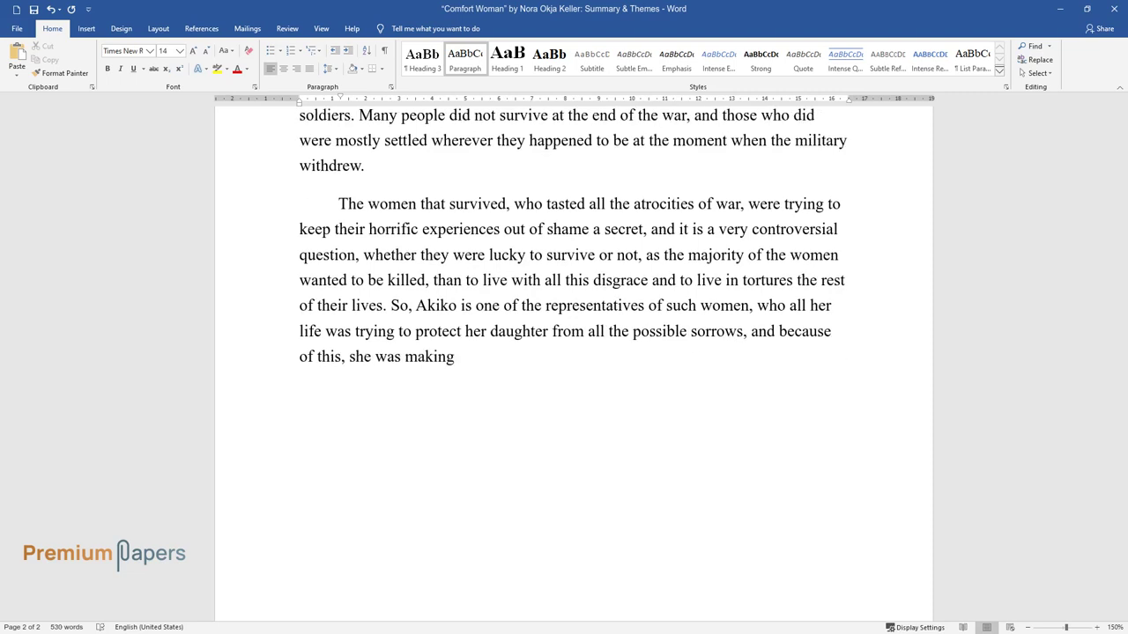
{"action": "type", "text": " a lot of misunderstandings in her rel"}
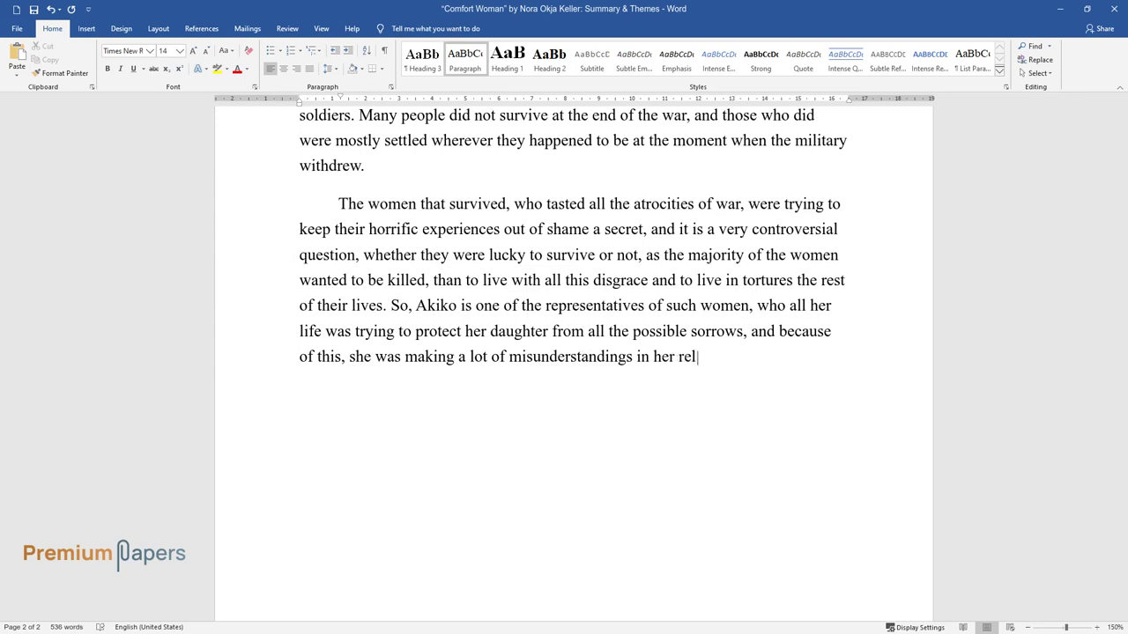
{"action": "type", "text": "ationship with the daughter."}
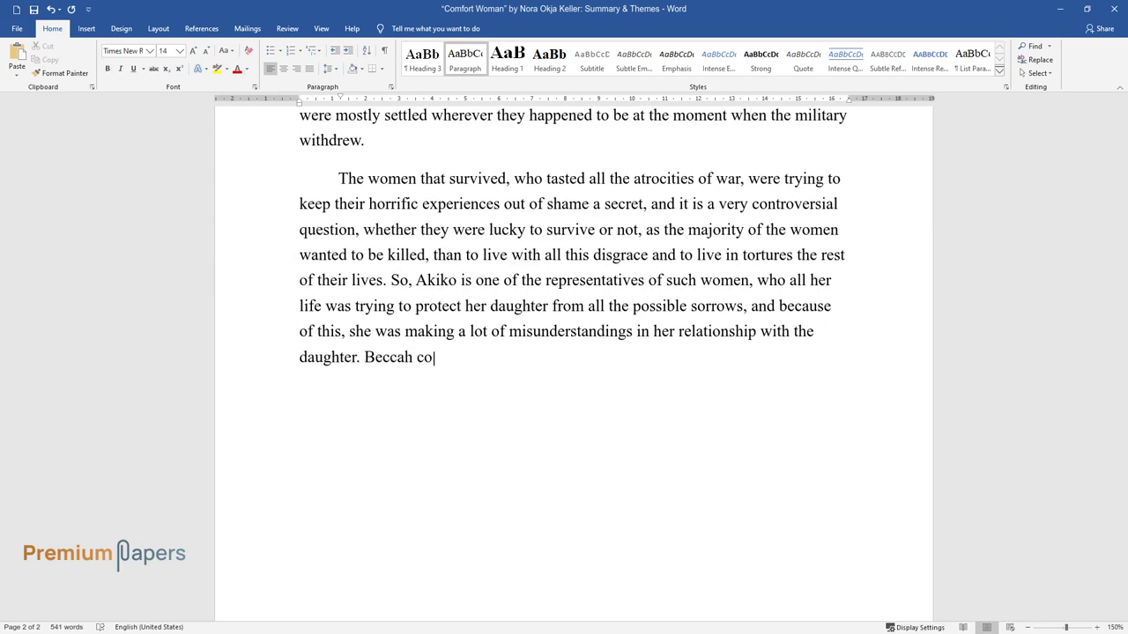
State that Beccah could not understand why her mother behaved in such a strange way, a strange way for her
{"action": "type", "text": "understand why her mother beh"}
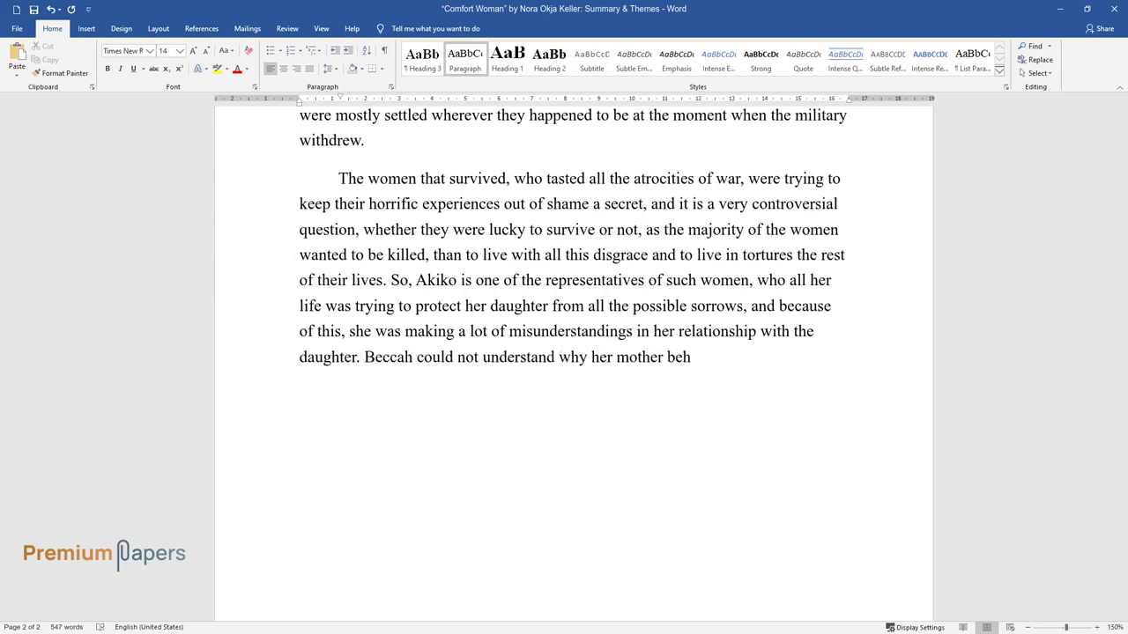
{"action": "type", "text": "aved in such a strange way, a strange way for h"}
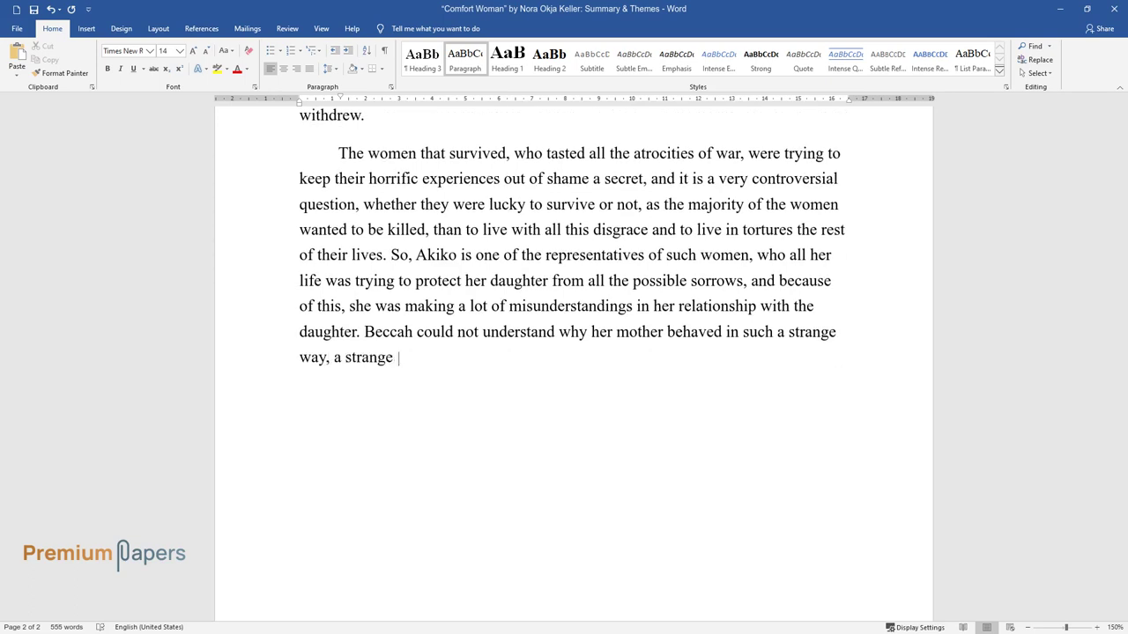
{"action": "type", "text": "er. Sometimes, she even had t"}
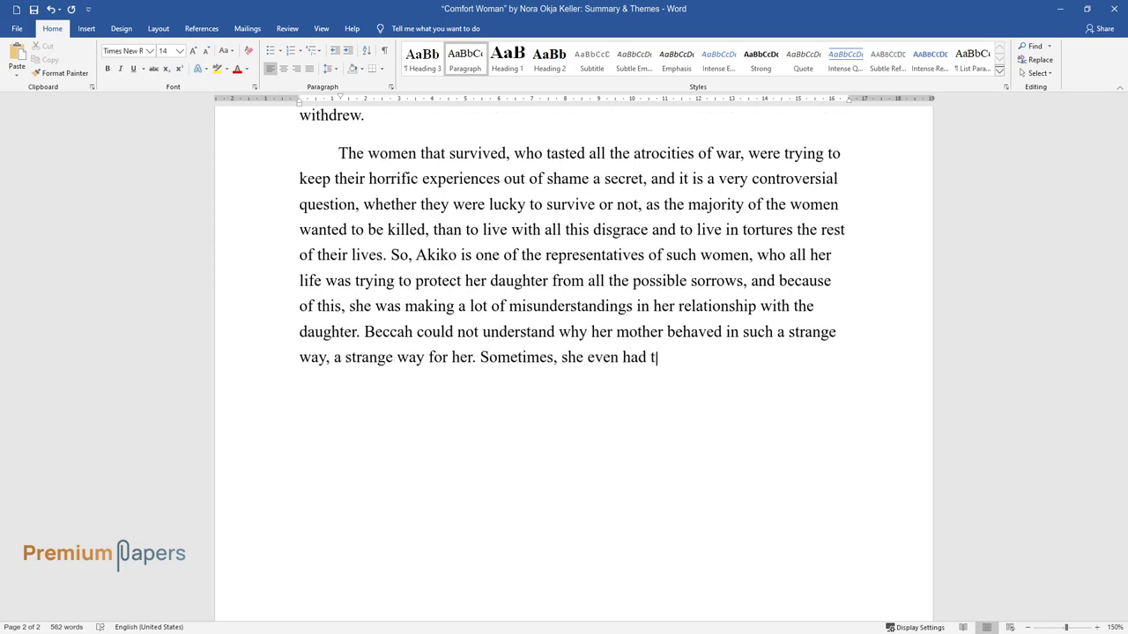
Add that Beccah sometimes even thought her mother does not let her lead a normal way of life and is, so to say, switching off the air
{"action": "type", "text": "he thoughts that her mother does not let her lead a normal way of"}
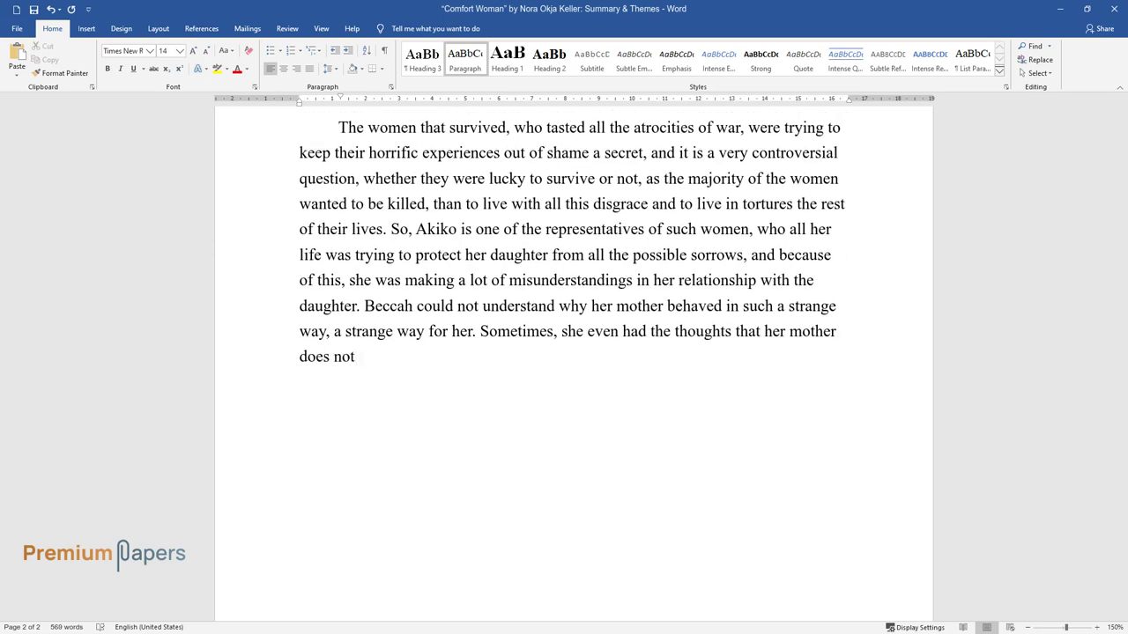
{"action": "type", "text": " life and "}
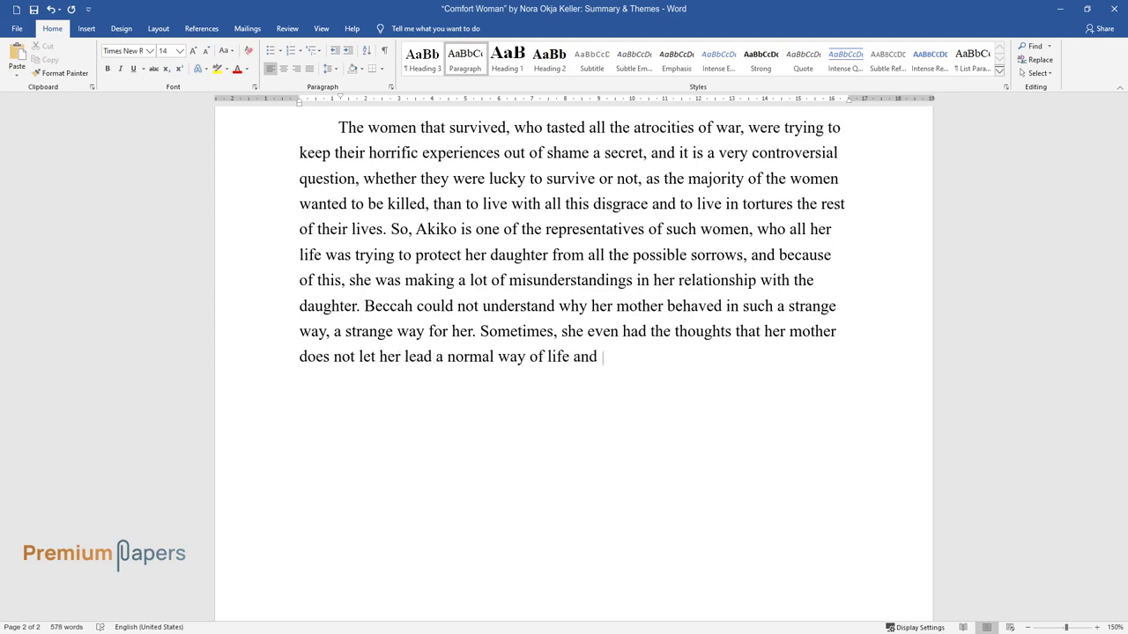
{"action": "type", "text": "that she is just, so to say, switching"}
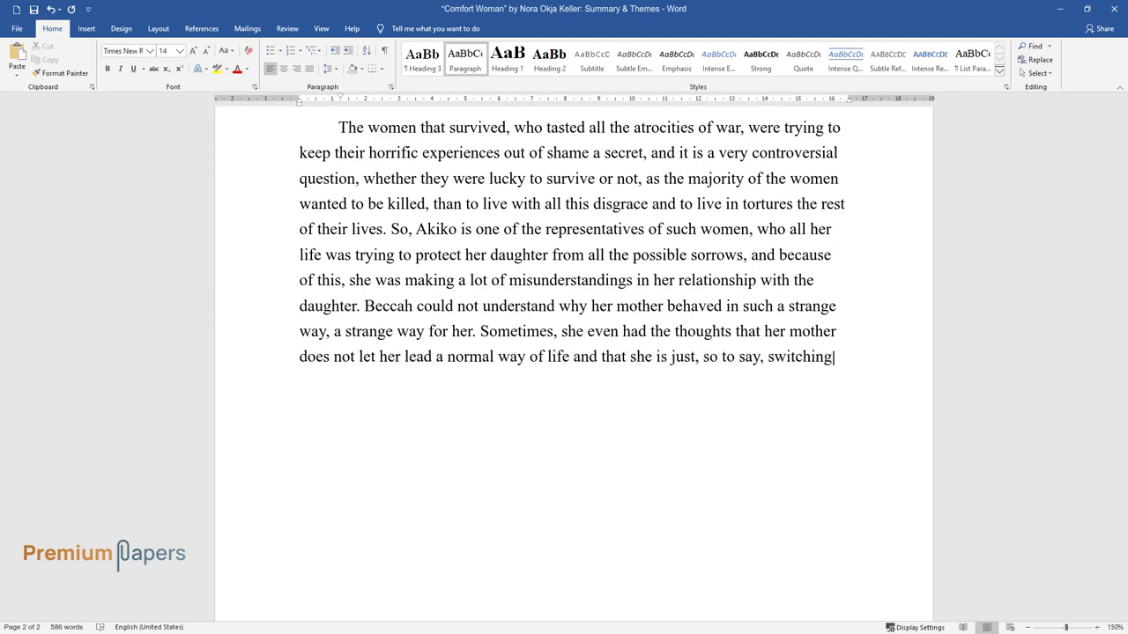
{"action": "type", "text": " off the air. And could you imagine th"}
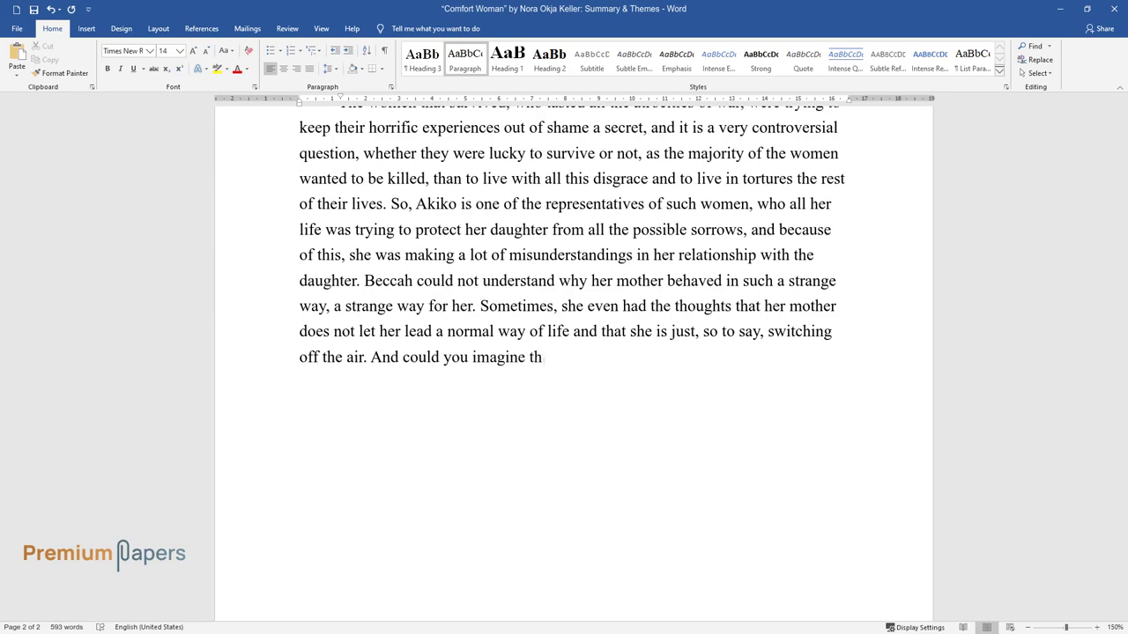
Finish the paragraph asking whether one could imagine Akiko's lifelong fear that her only child would find out her heritage and turn away from her
{"action": "type", "text": "e fear of Akiko, who all her life was"}
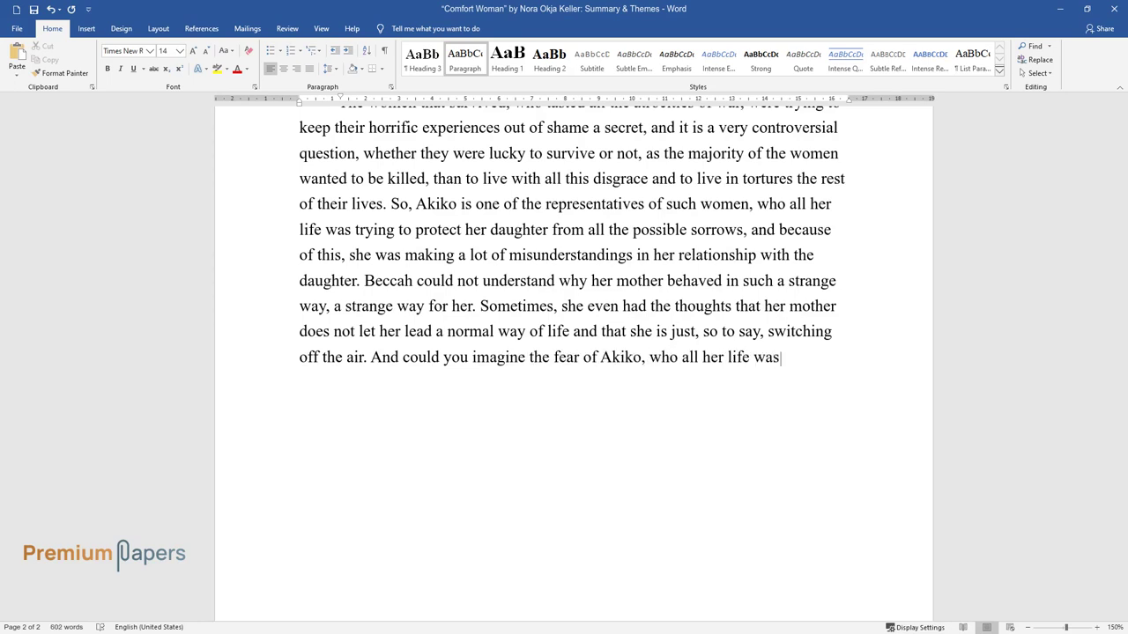
{"action": "type", "text": " afraid, that her only child, the only"}
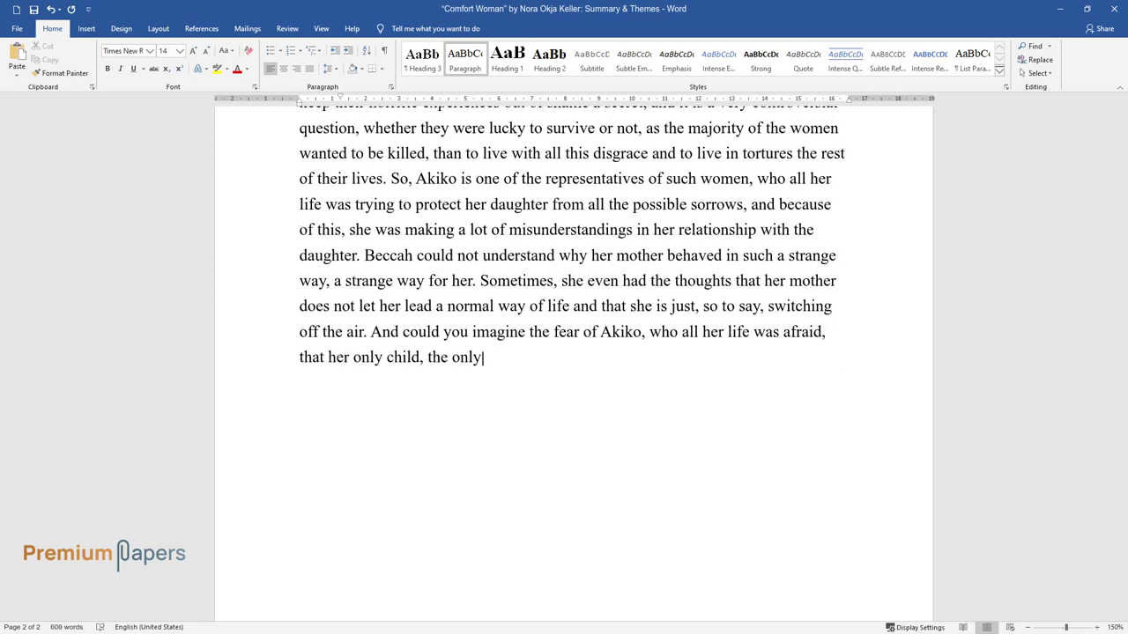
{"action": "type", "text": " close person in the whole world would"}
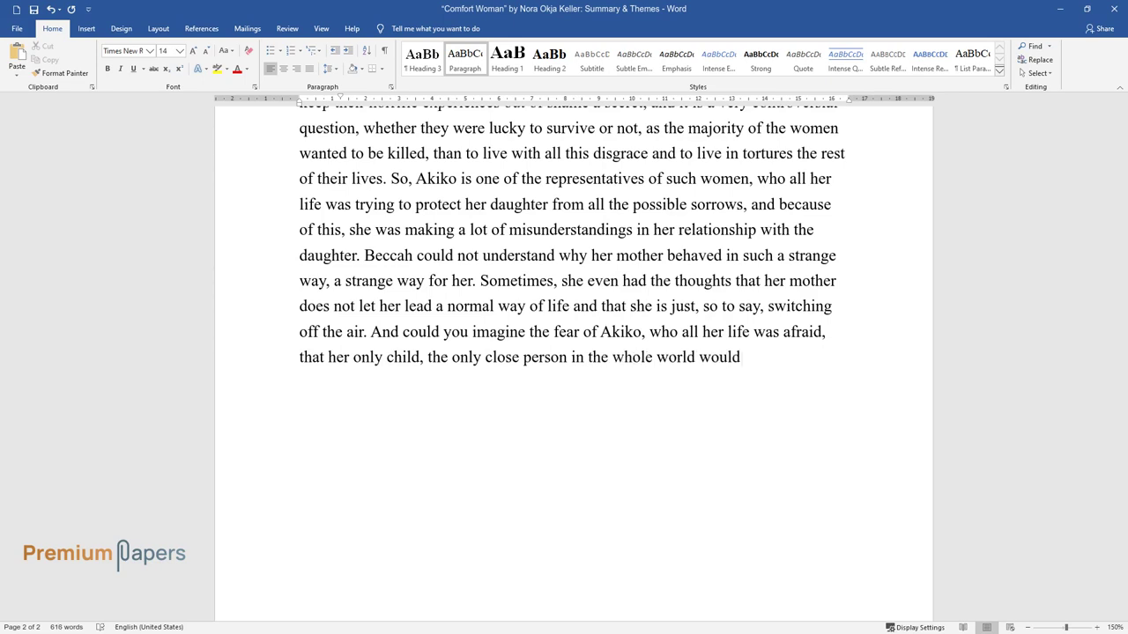
{"action": "type", "text": " find out her heritage and would turn away fro"}
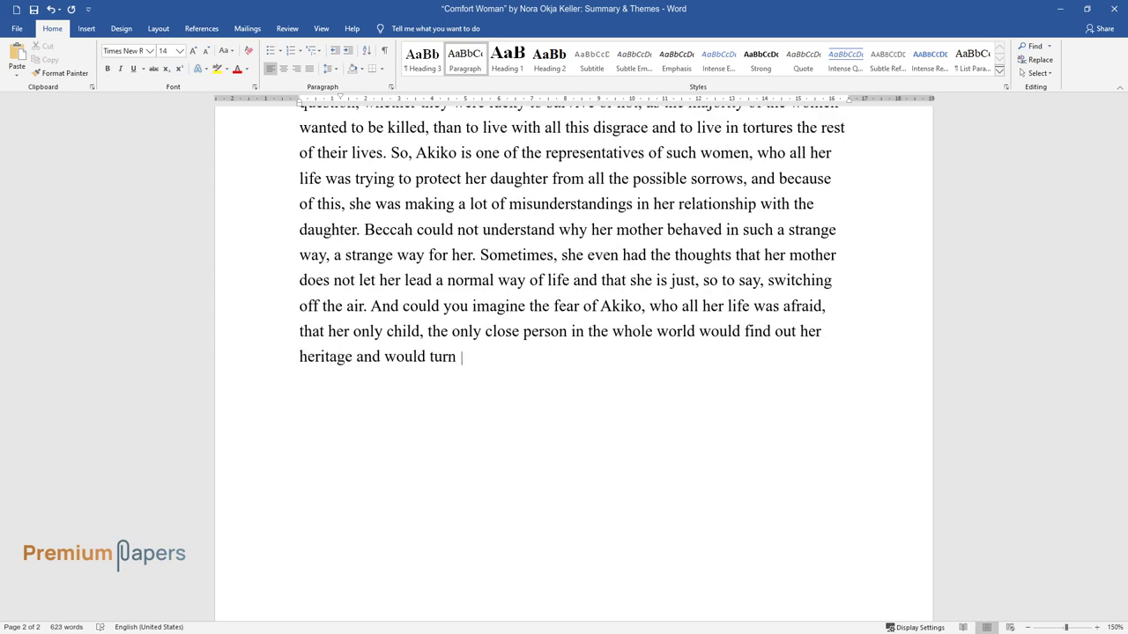
{"action": "type", "text": "m her?"}
Start a new paragraph stating that the author alternates Beccah’s story with Akiko’s, and the reader comes to realize the extent of Akiko's horror
{"action": "key", "text": "Return"}
{"action": "type", "text": "The"}
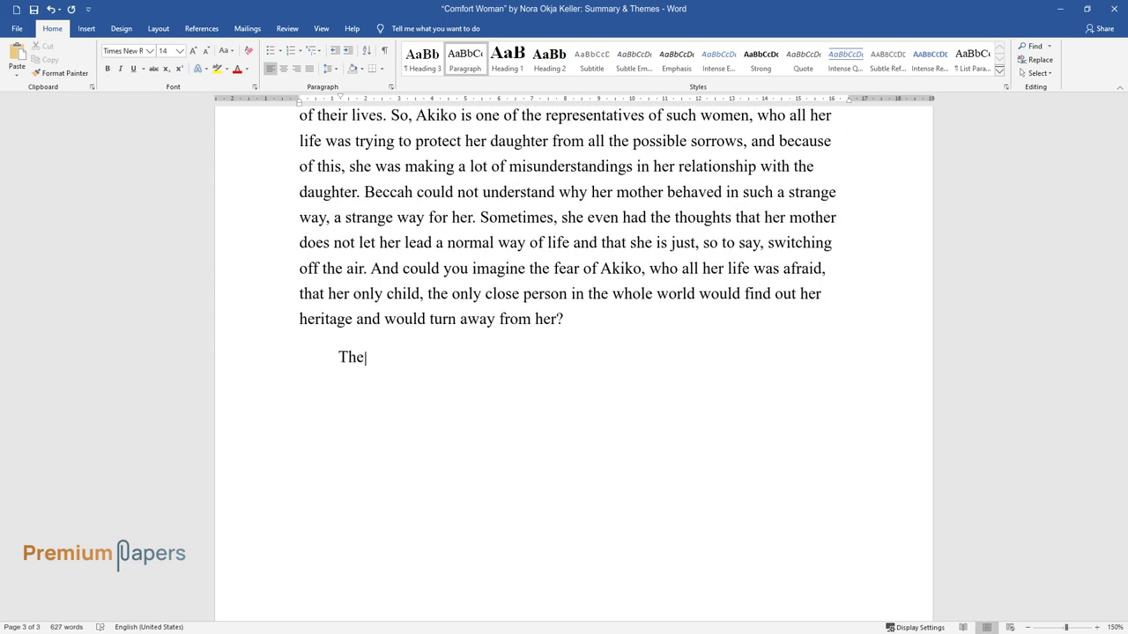
{"action": "type", "text": " author alternates Beccah's story wit"}
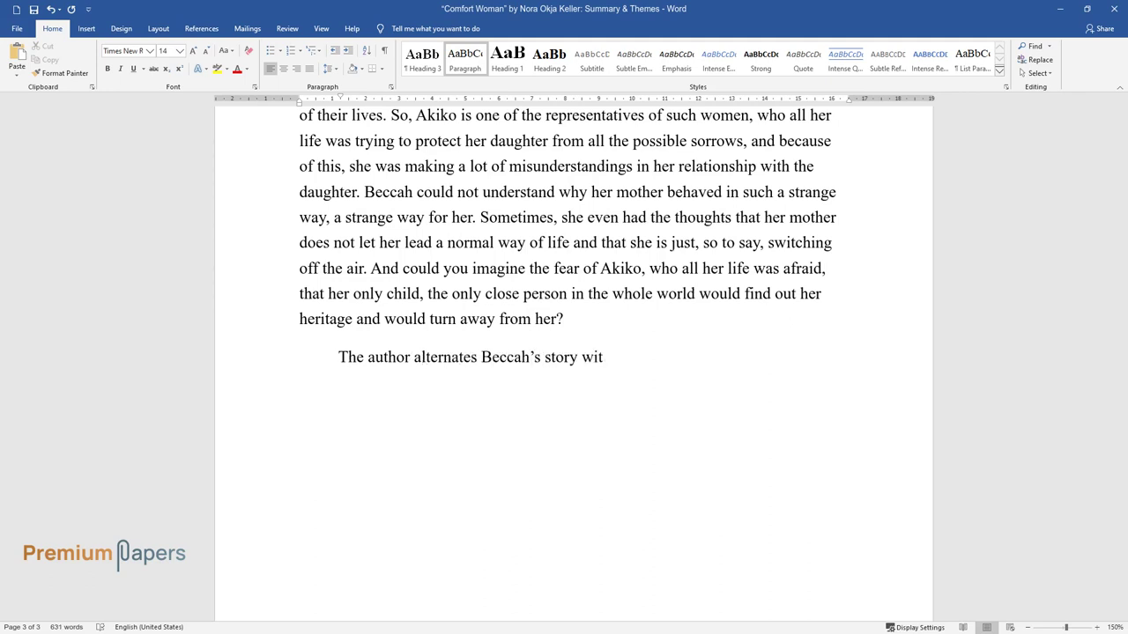
{"action": "type", "text": "h Akiko's, and the reader comes to realize the"}
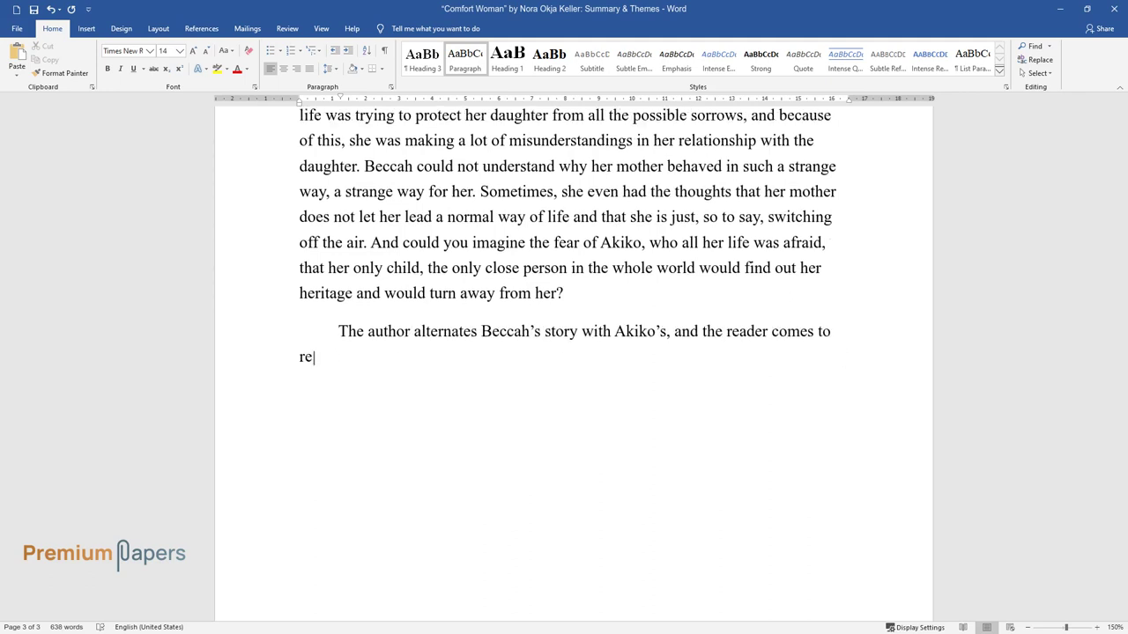
{"action": "type", "text": " extent of the horror Akiko "}
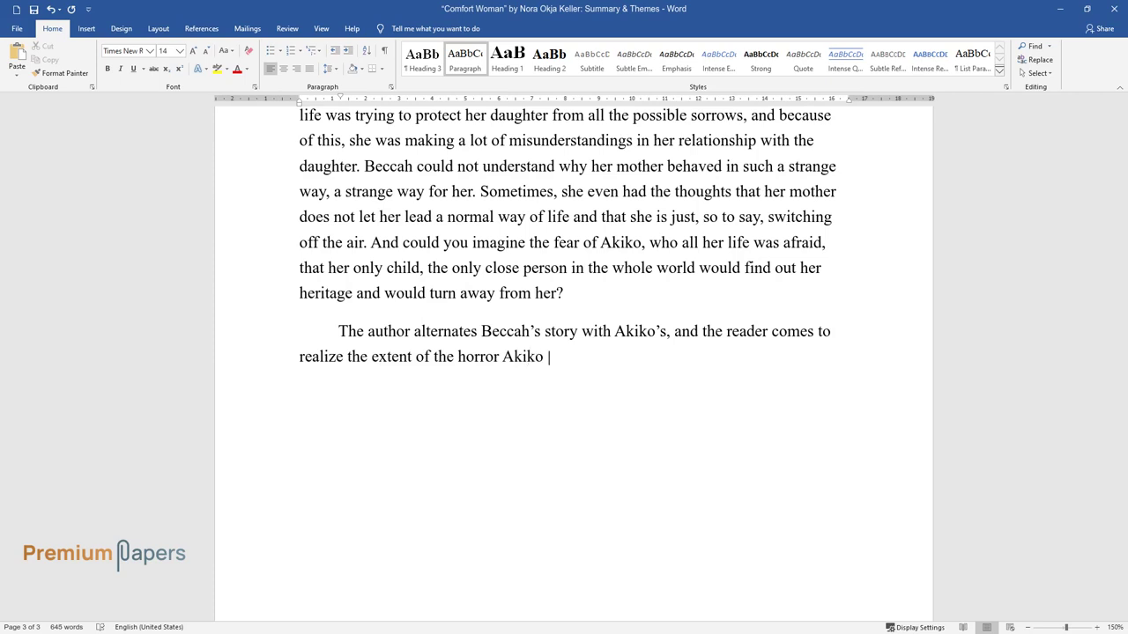
Describe Akiko as an adolescent sold into prostitution and forced to become a comfort woman, a past that Beccah learns only after her death
{"action": "type", "text": "experienced as an adolescent sold int"}
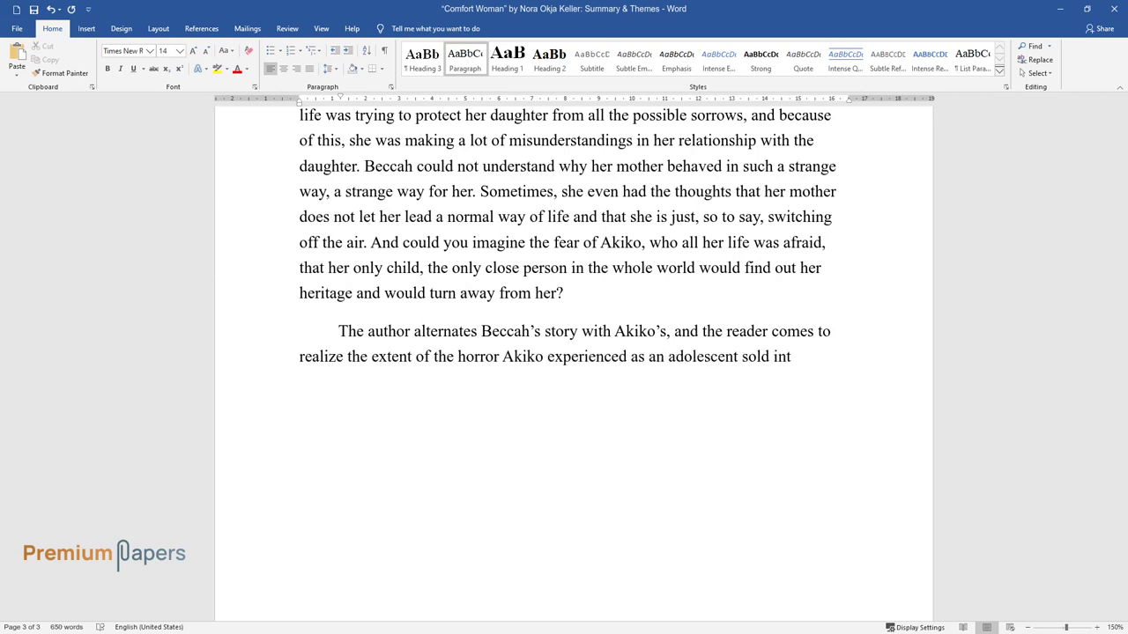
{"action": "type", "text": "o prostitution and forced to become a"}
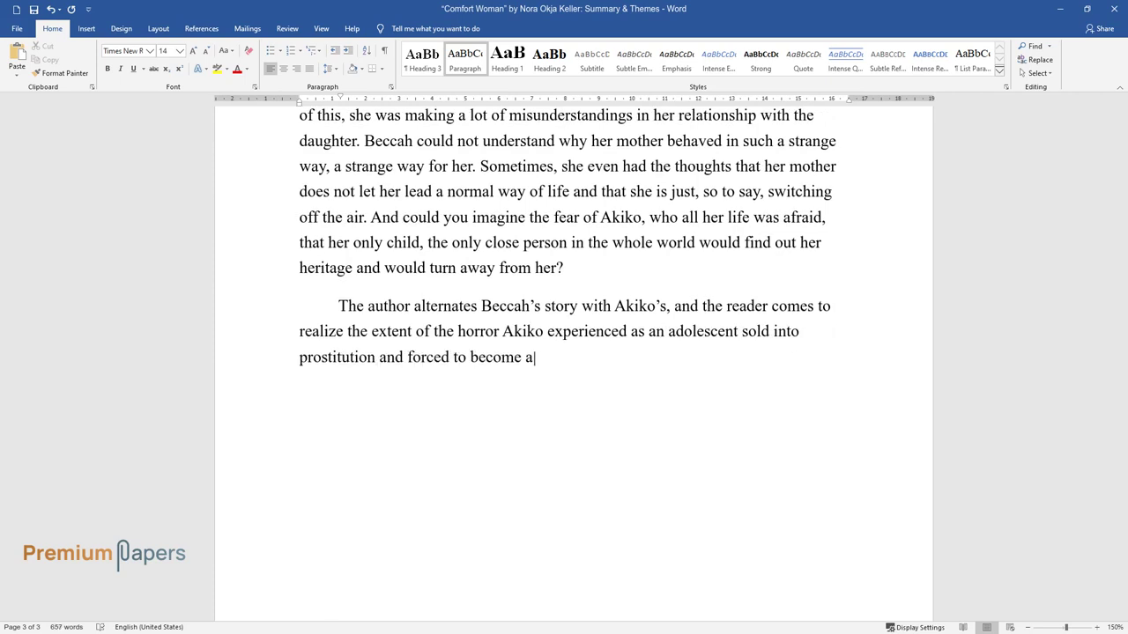
{"action": "type", "text": " comfort woman, an element of her pas"}
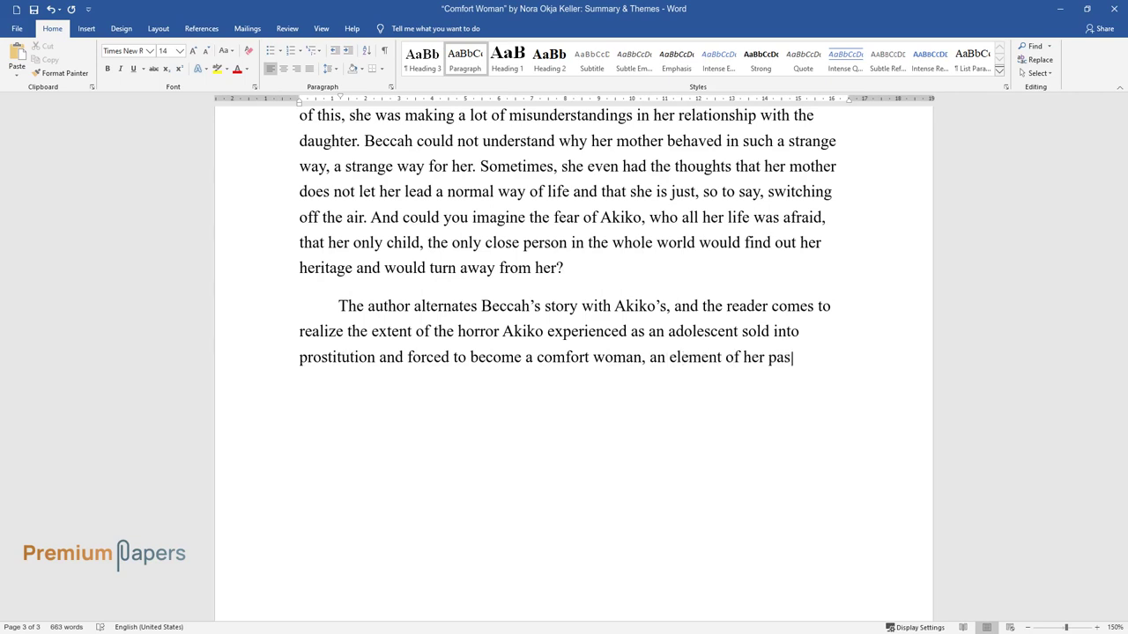
{"action": "type", "text": "t that Beccah learns only after her d"}
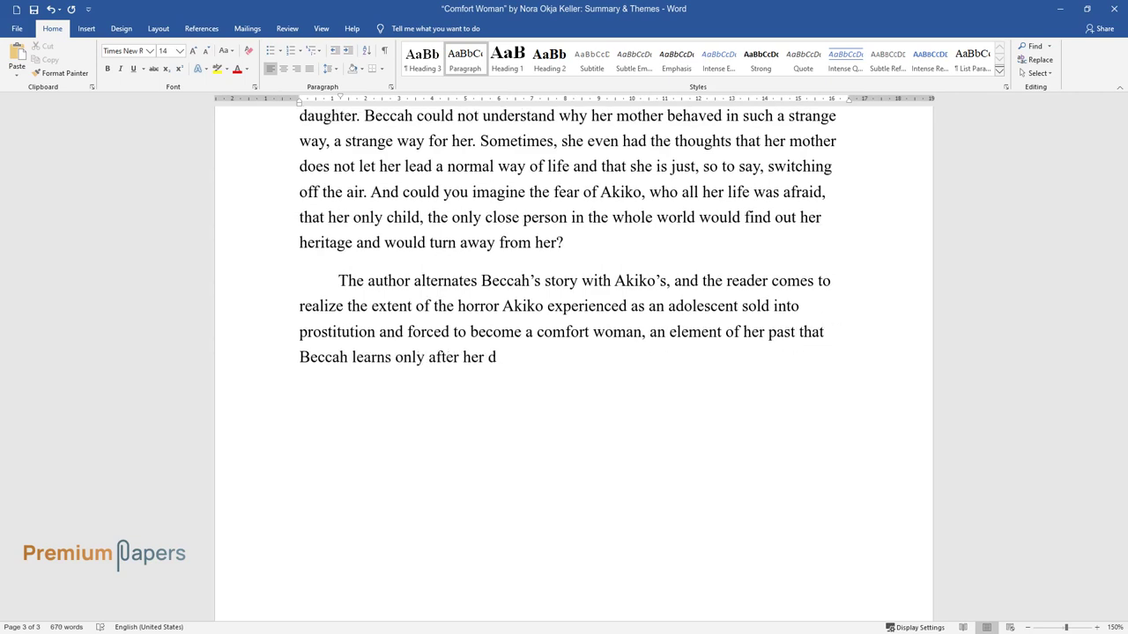
State that even though Akiko managed to get married to one of her rescuers, she could not recover from her slavery and suffered all her life
{"action": "type", "text": "eath. Even though Akiko managed to ge"}
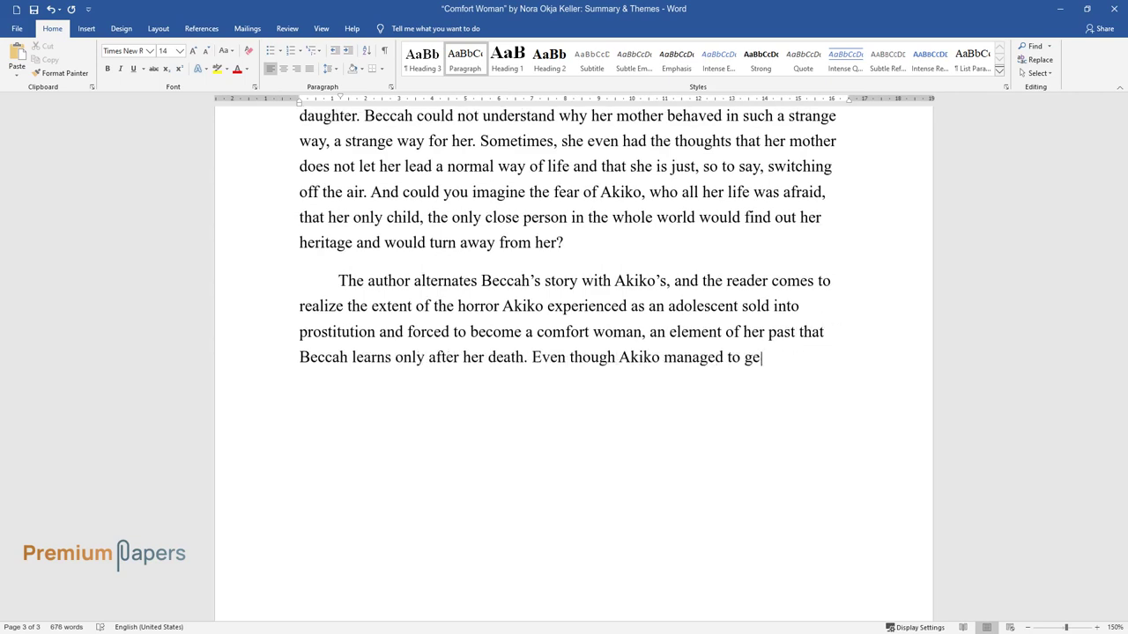
{"action": "type", "text": "t married to one of her rescuers, she could no"}
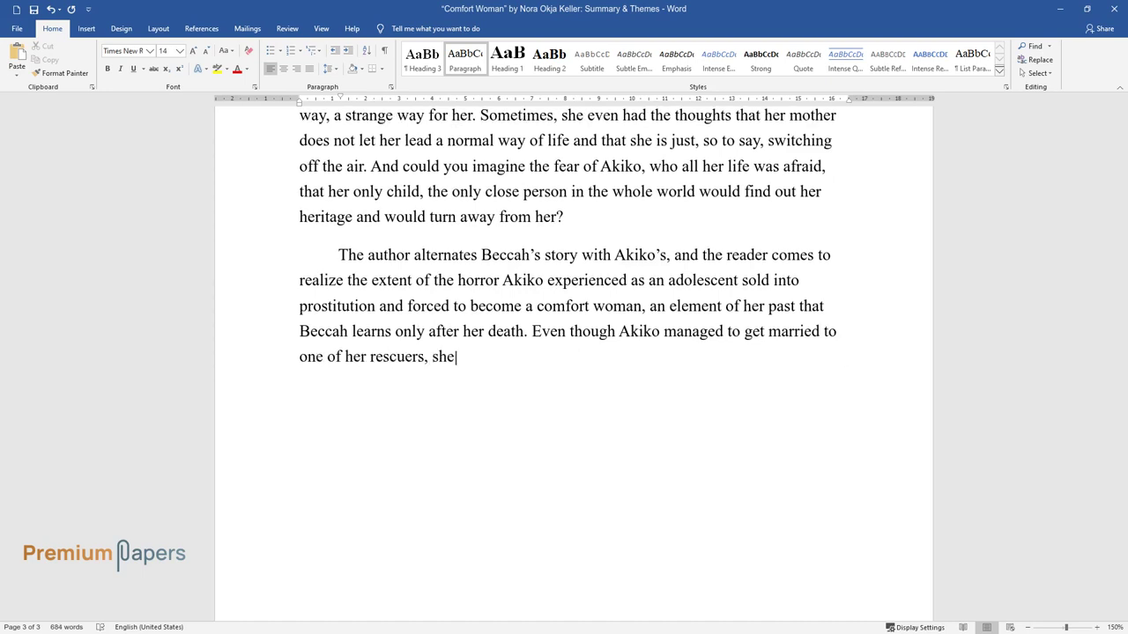
{"action": "type", "text": "t recover from her slavery a"}
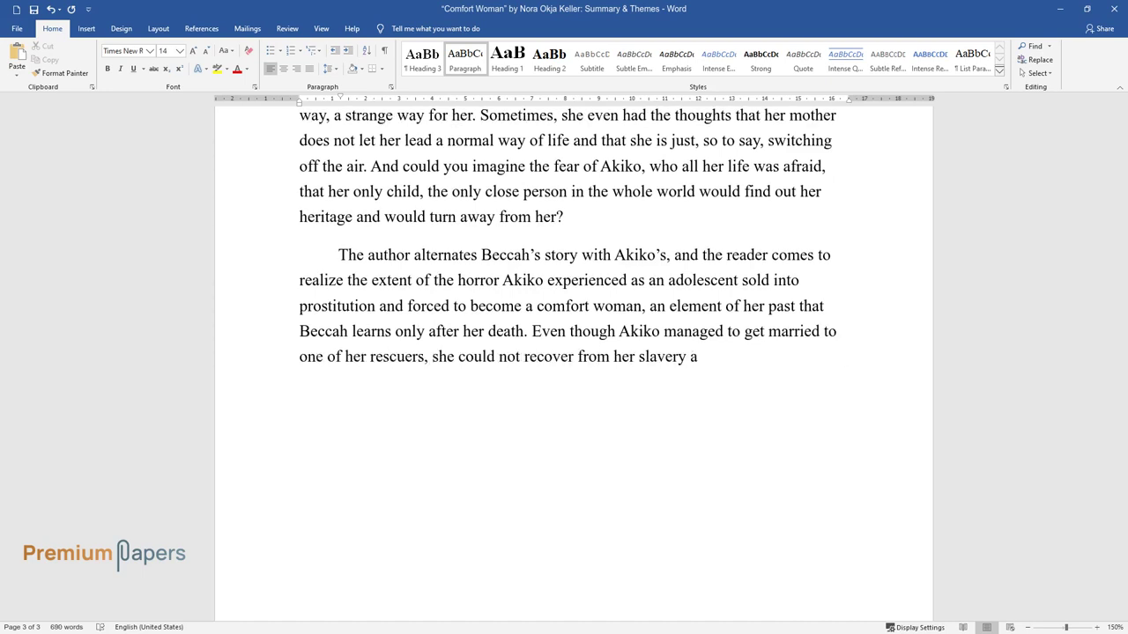
{"action": "type", "text": "nd all her life she was suffering fro"}
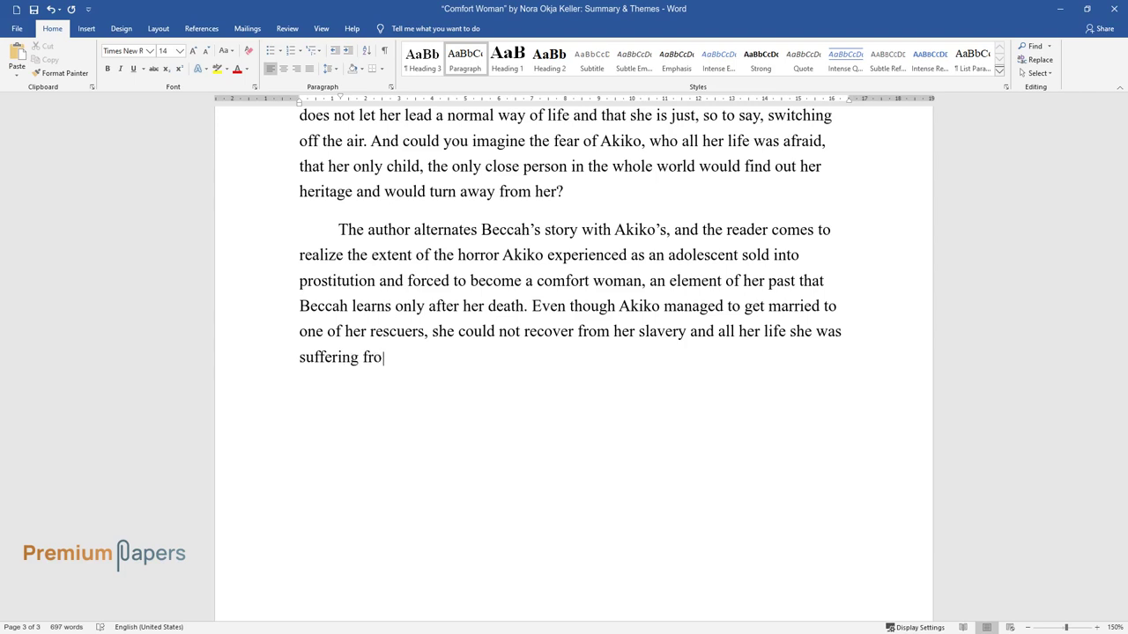
Contrast Beccah, lost on the path of life and unsure of her future, with her mother, lost in the past and unsure about continuing to live
{"action": "type", "text": "m it. Beccah is lost on the path of l"}
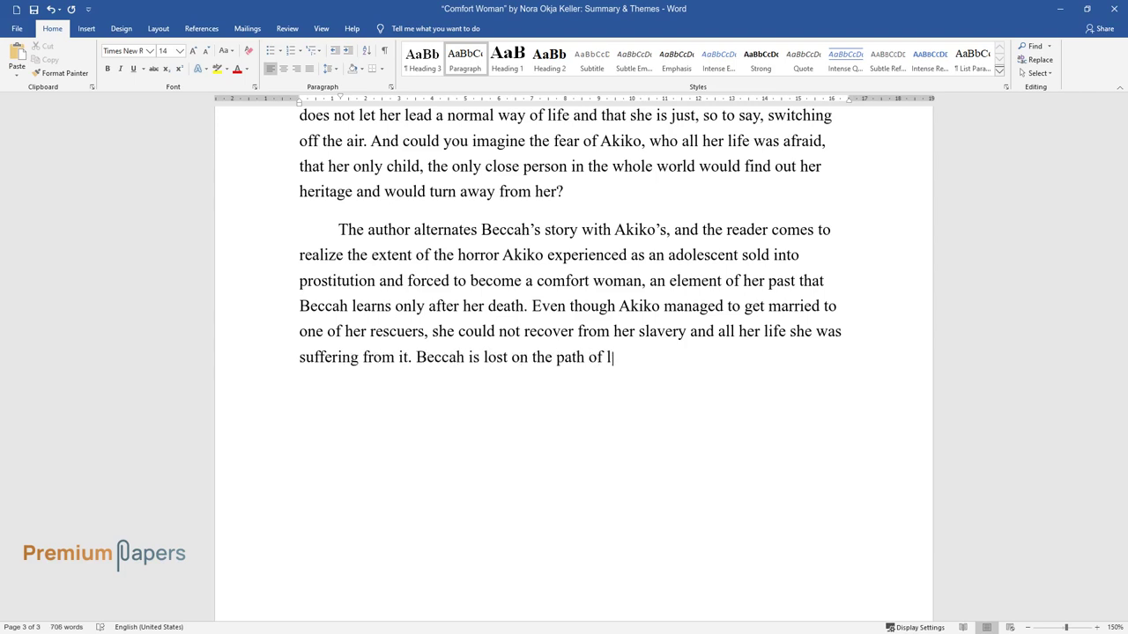
{"action": "type", "text": "ife, unsure where her future lies, wh"}
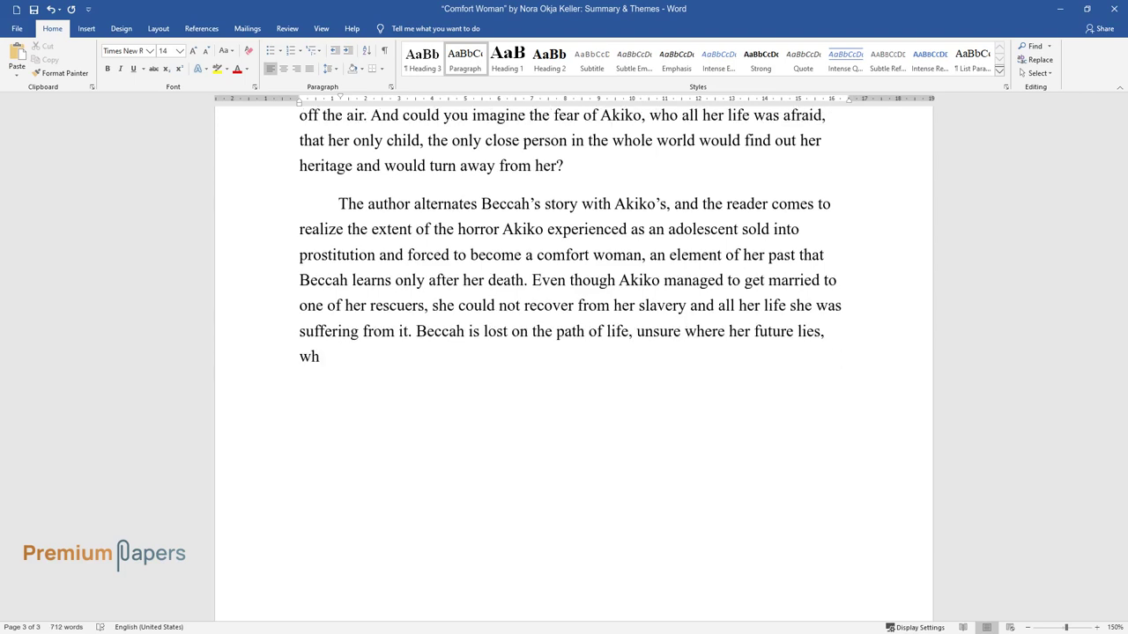
{"action": "type", "text": "ile her mother is lost in the past, u"}
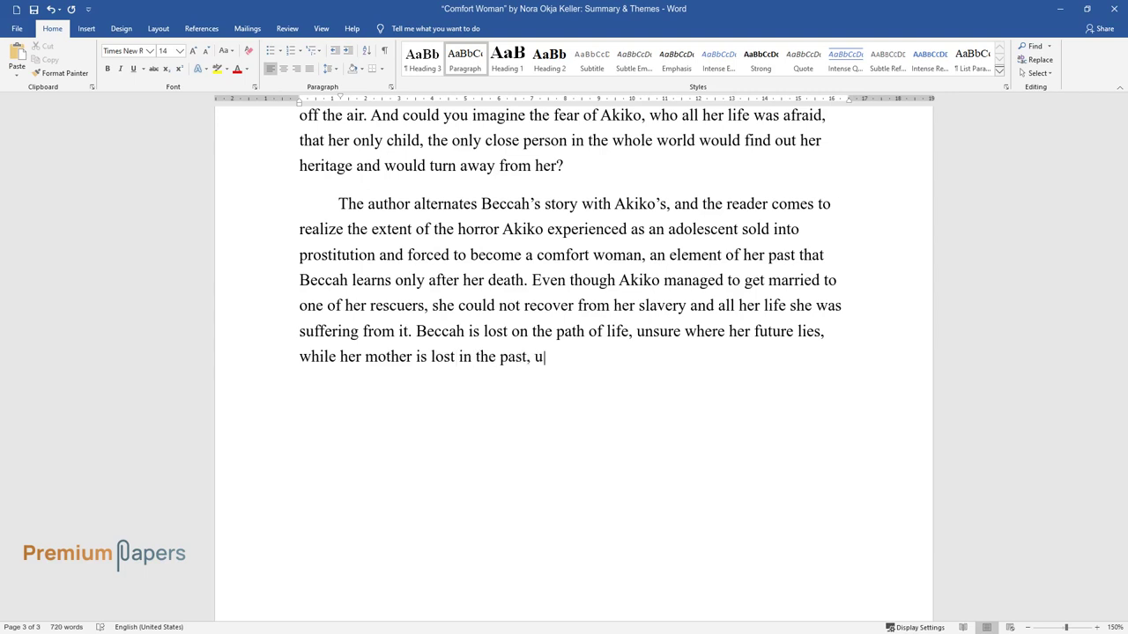
{"action": "type", "text": "nsure whether it is possible to conti"}
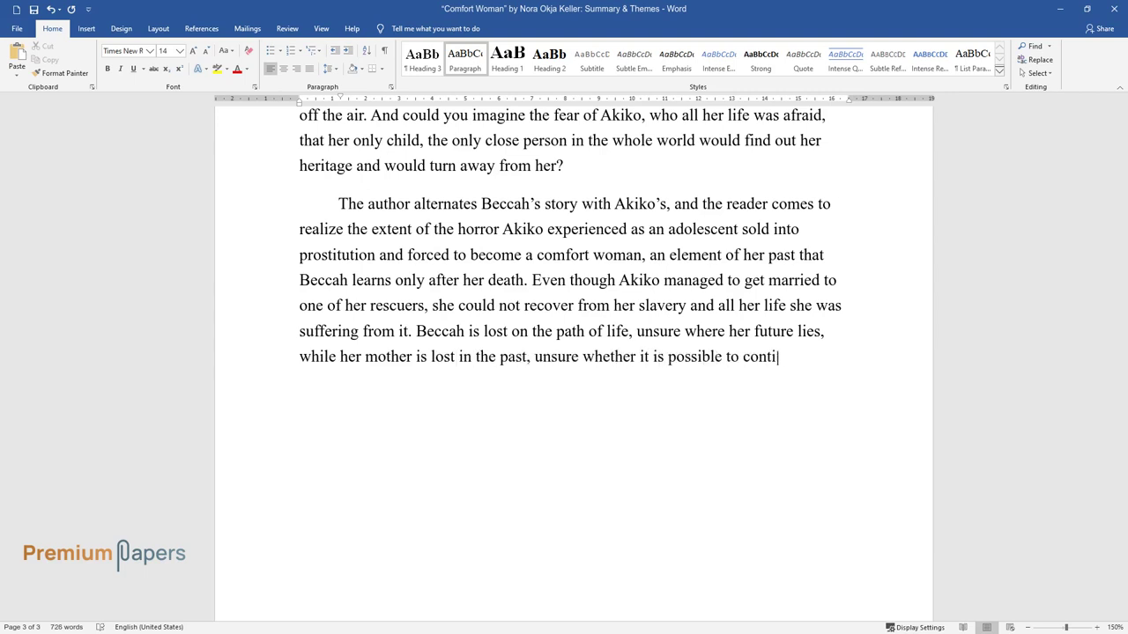
{"action": "type", "text": "nue living in the future. Even though"}
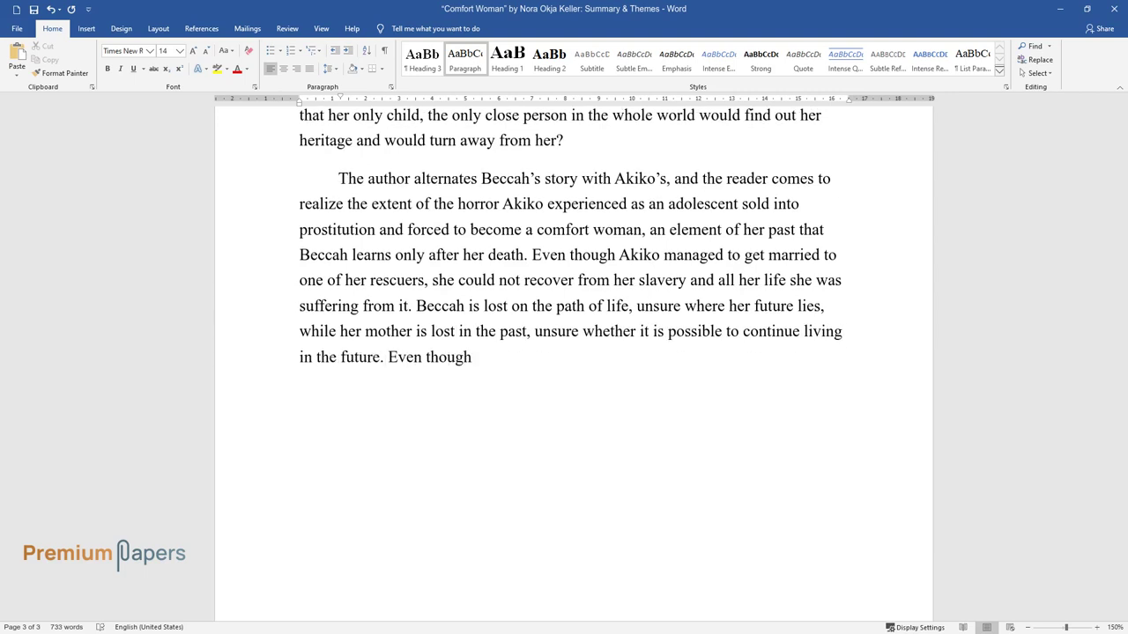
Note that Nora Keller's first novel is full of stylistic devices such as personifications, metaphors, oxymorons, and litotes
{"action": "type", "text": " this novel is the first novel of Nor"}
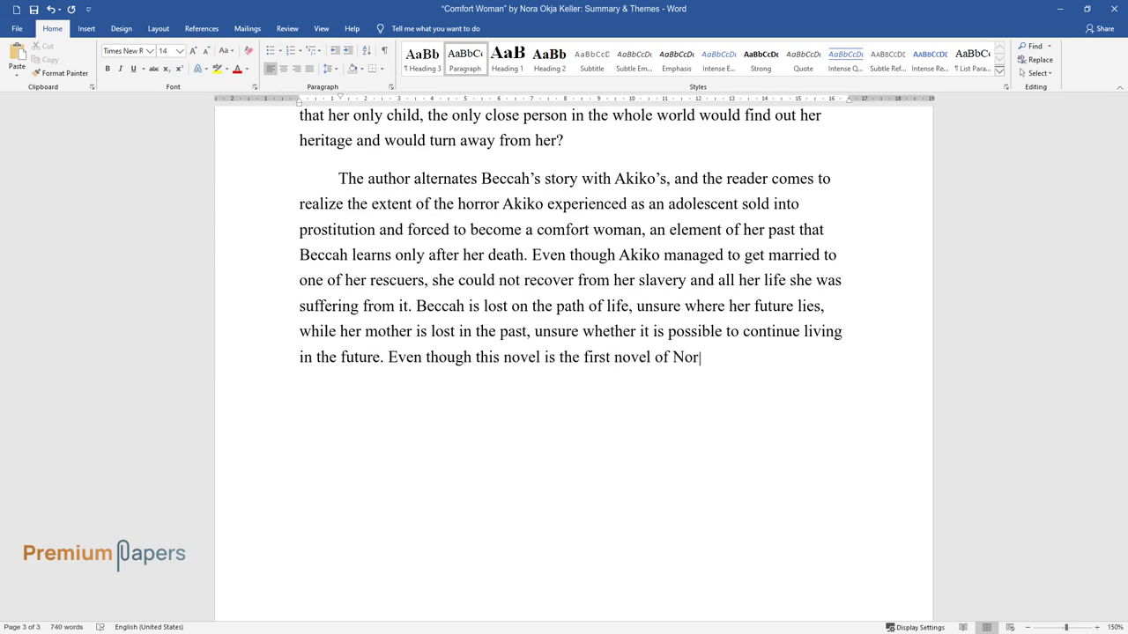
{"action": "type", "text": "a Keller it is full of different styl"}
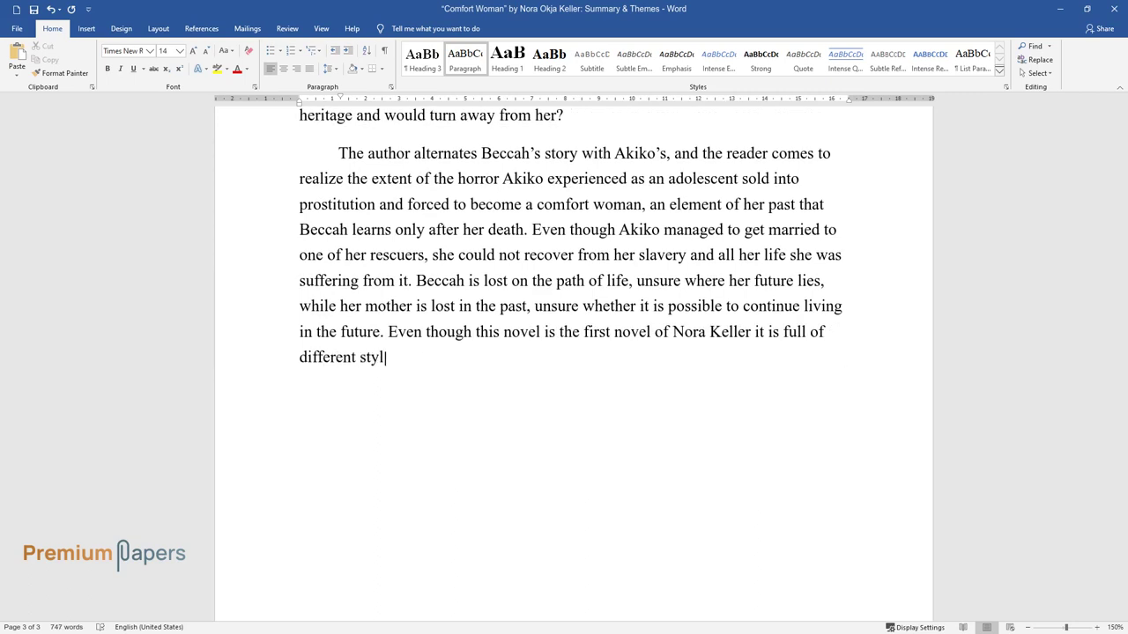
{"action": "type", "text": "istic devices such as personification"}
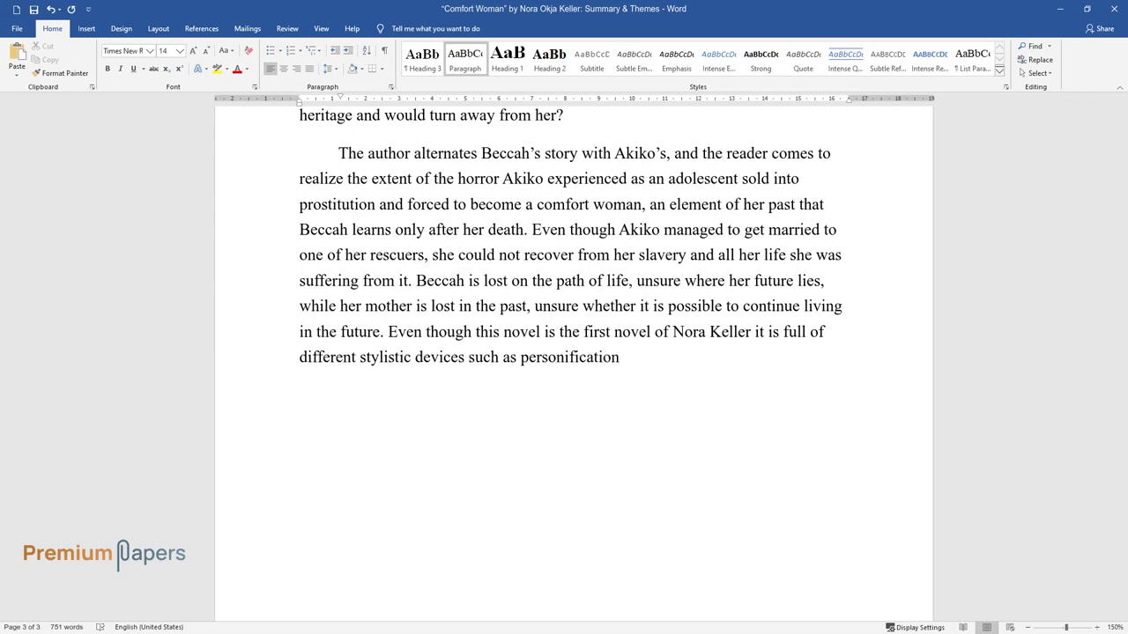
{"action": "type", "text": "s, metaphors, oxymorons, and litotes are presented. Through all th"}
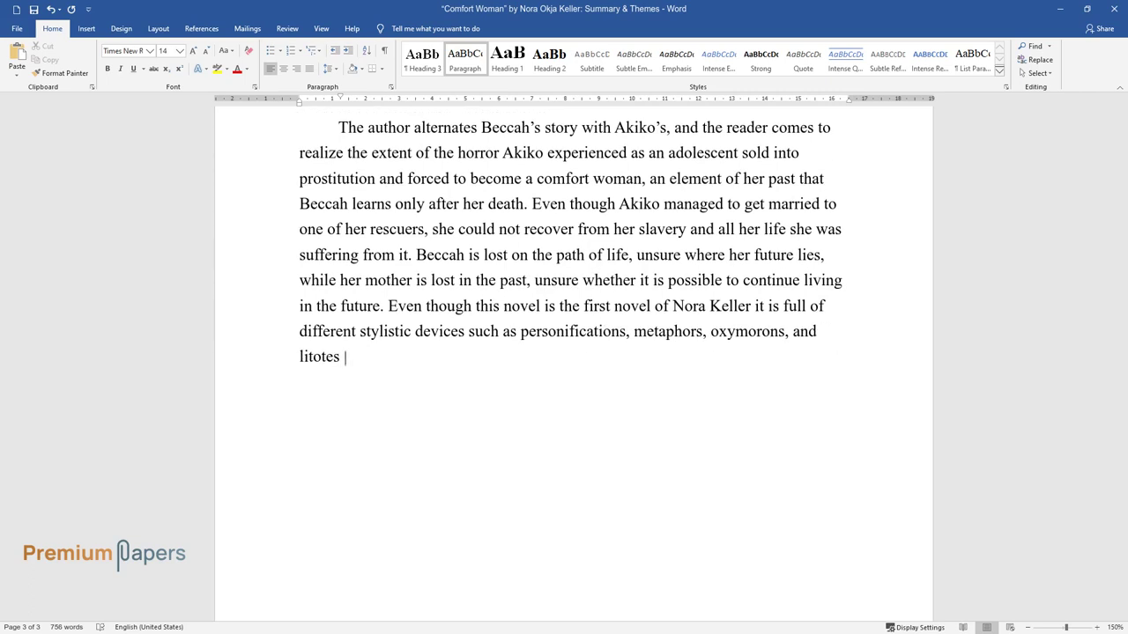
Write that all these stylistic devices reveal the whole pain of suffering and humiliation these women have been going through all their life
{"action": "type", "text": "ese styl"}
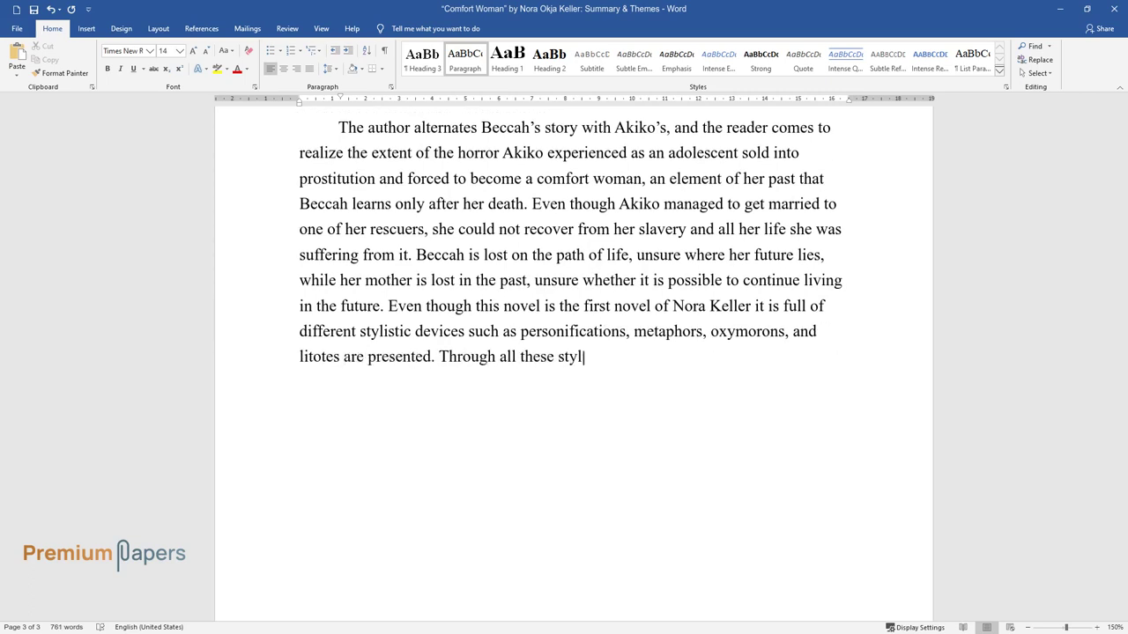
{"action": "type", "text": "istic devices the whole pain of suffer"}
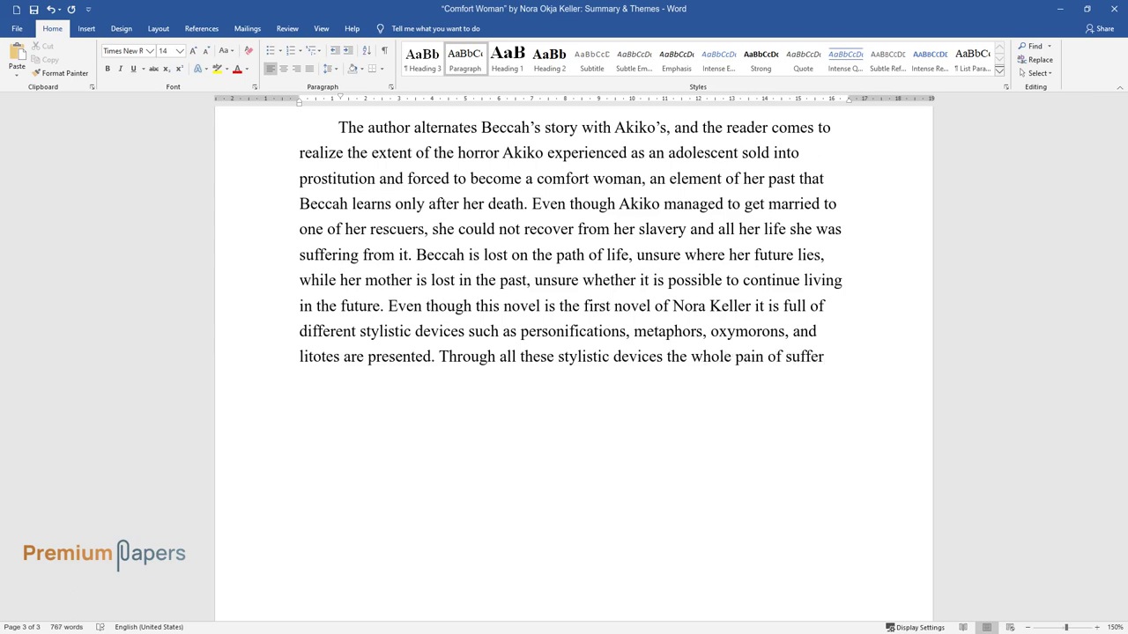
{"action": "type", "text": "ing and humiliation which these wome"}
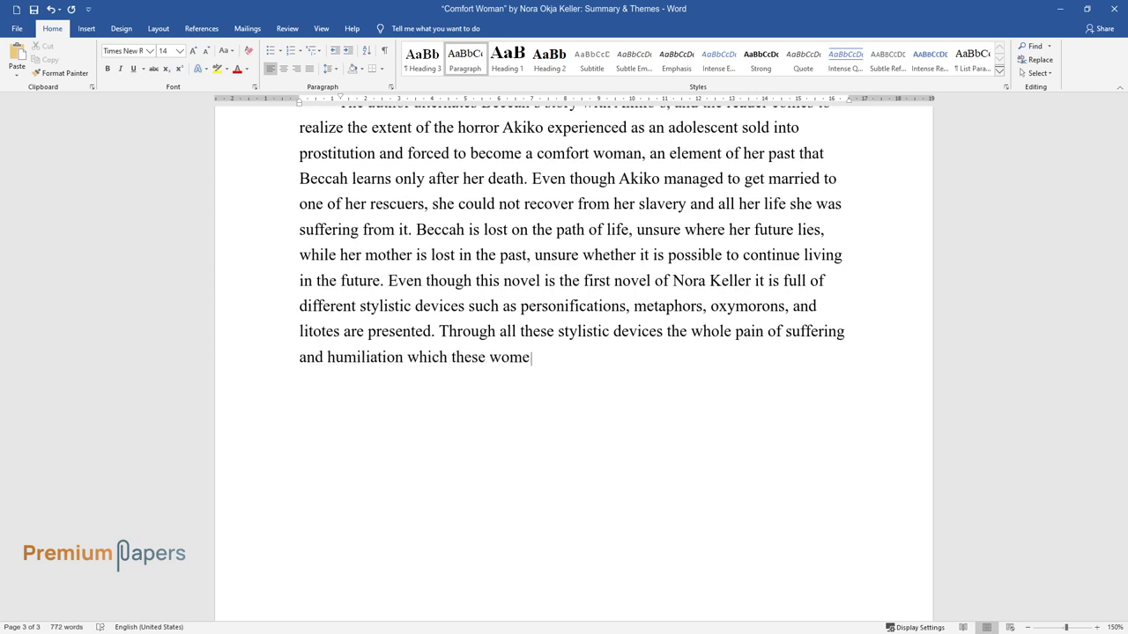
{"action": "type", "text": "n have been going through all their li"}
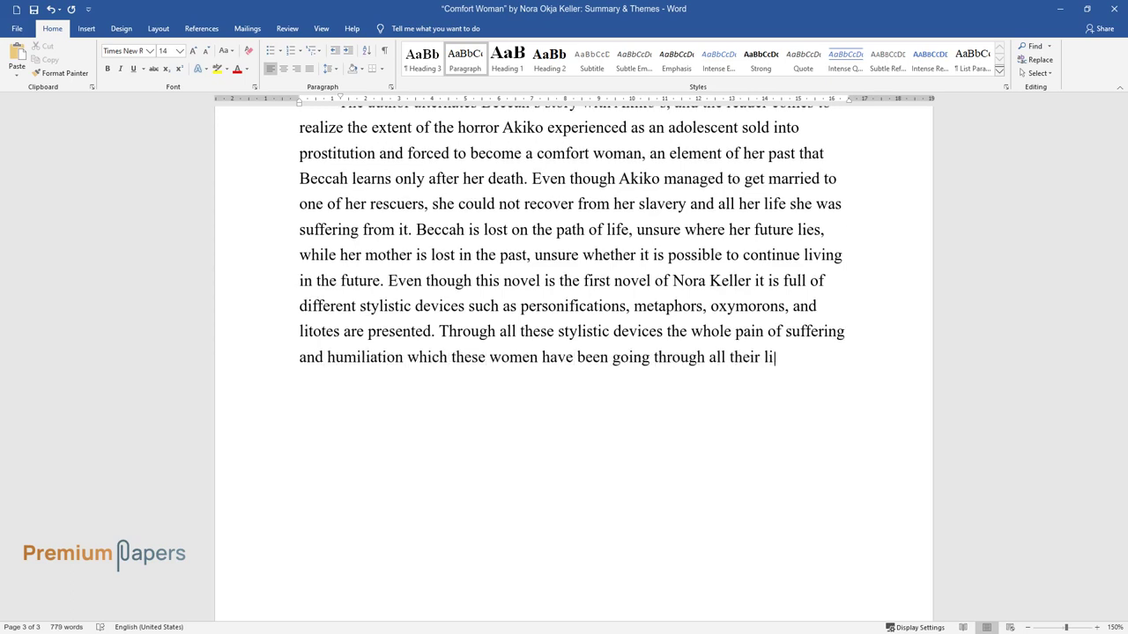
{"action": "type", "text": "fe is revealed. Through the plot of t"}
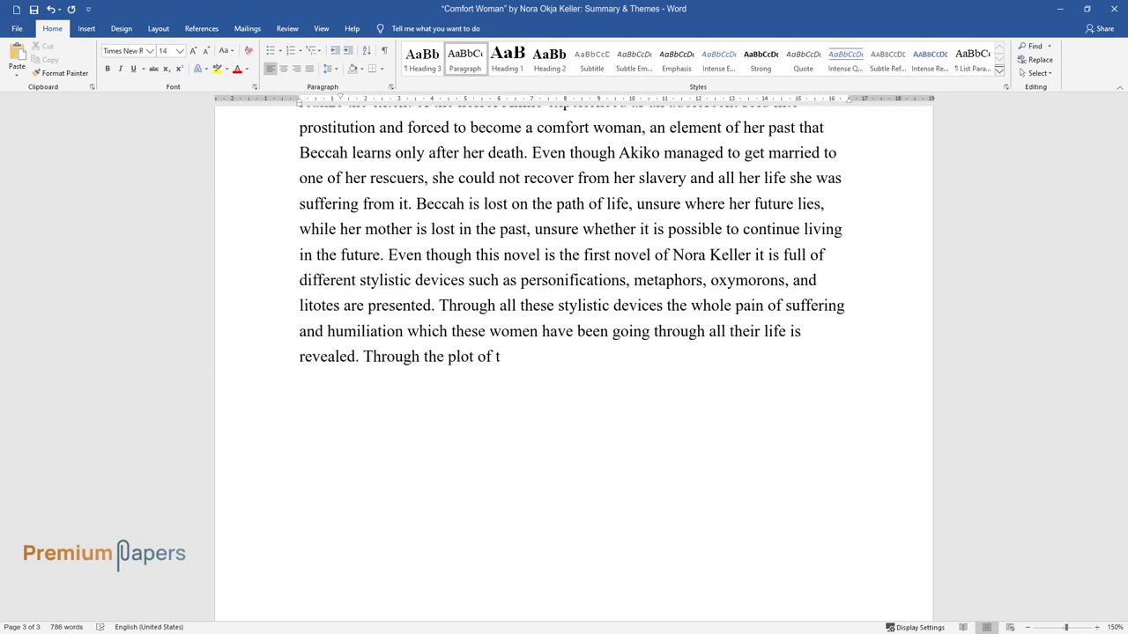
State that through the novel's plot readers get to know all the truthful information about the events taking place during World War II
{"action": "type", "text": "he novel, the readers get to know all"}
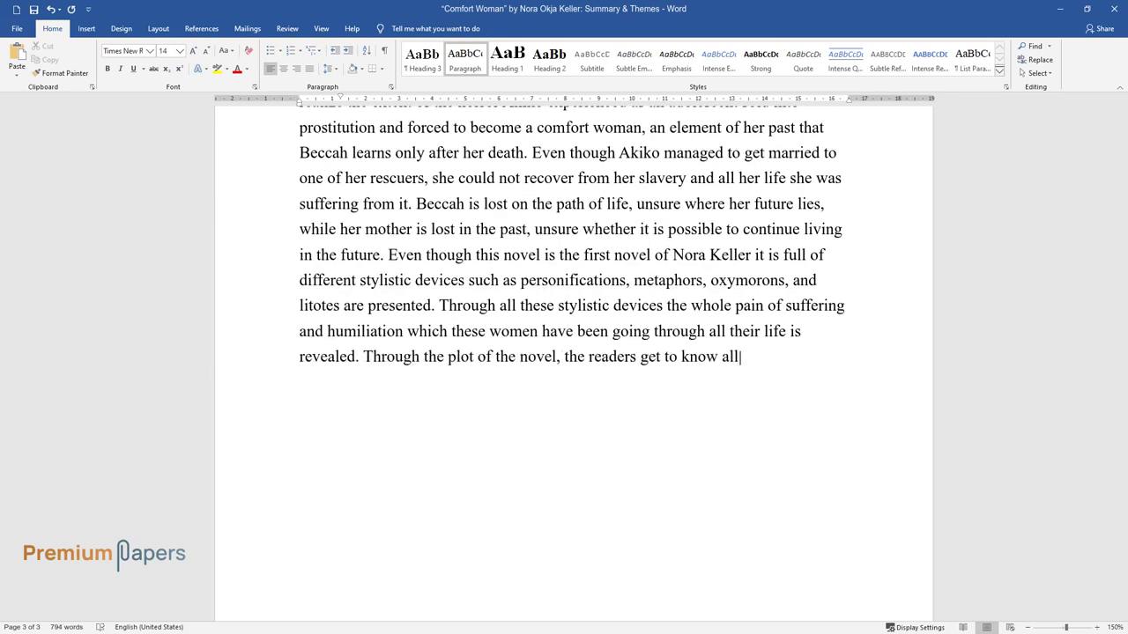
{"action": "type", "text": " the truthful information about the events whi"}
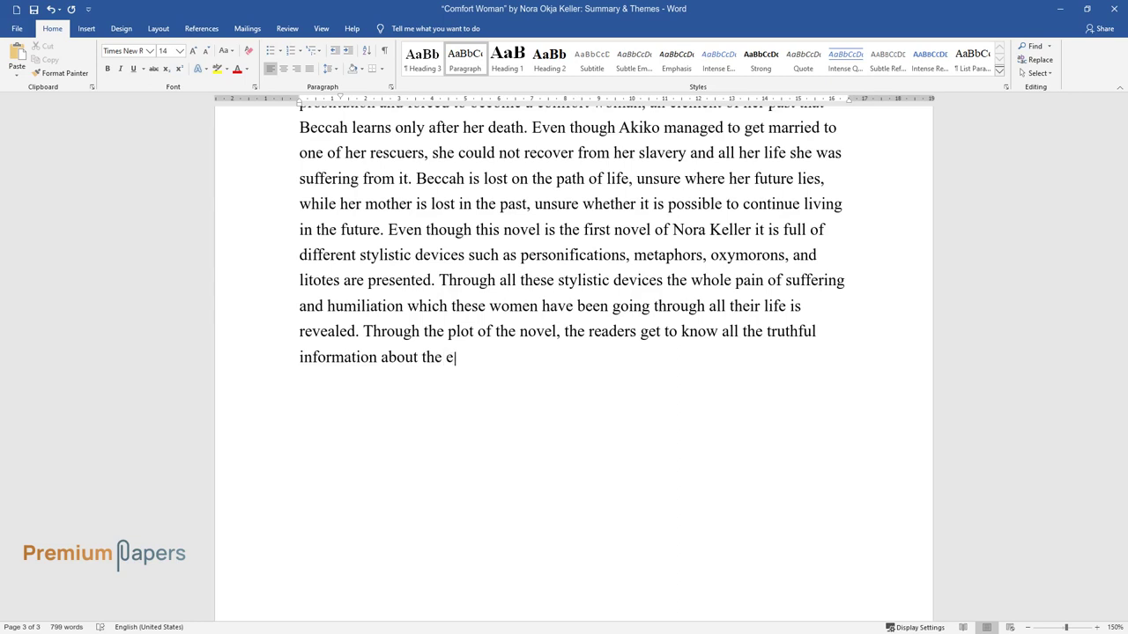
{"action": "type", "text": "ch were taking place during"}
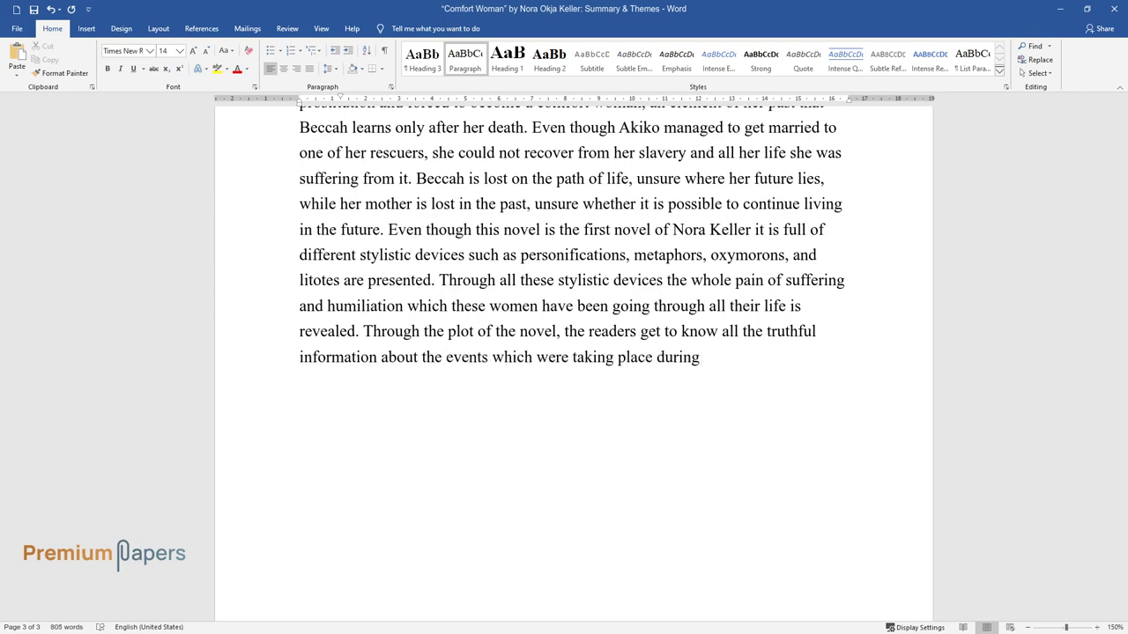
{"action": "type", "text": " World War II. As our society does not get used"}
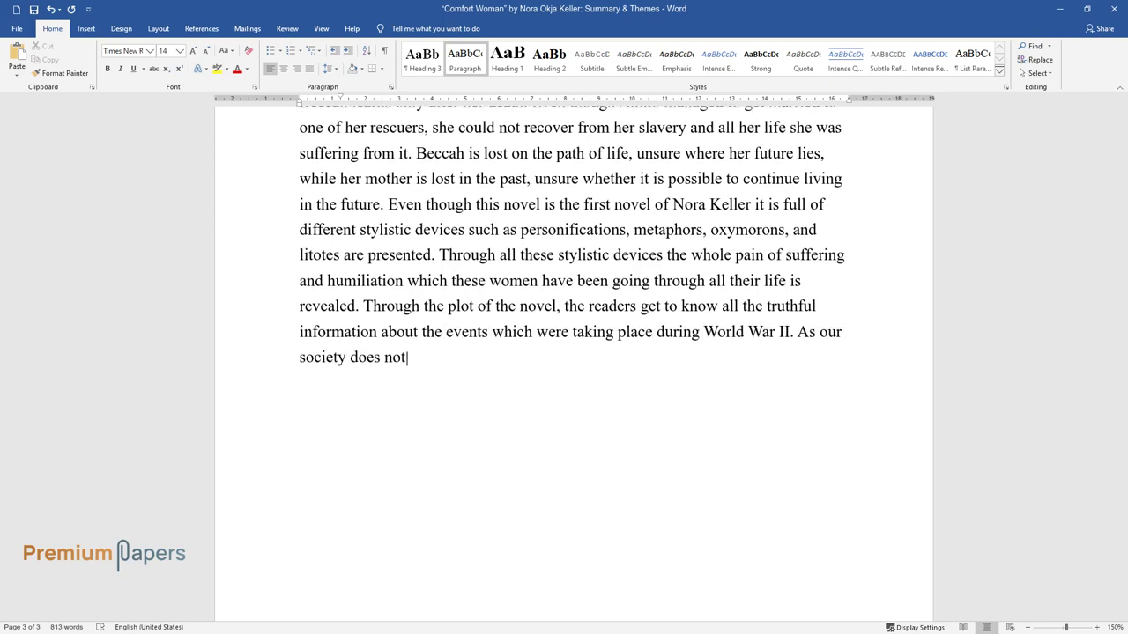
Argue that since society avoids calling things by their proper names and hides panic-stricken information, writing novels is the only way to tell humanity the truth
{"action": "type", "text": " to calling things by their "}
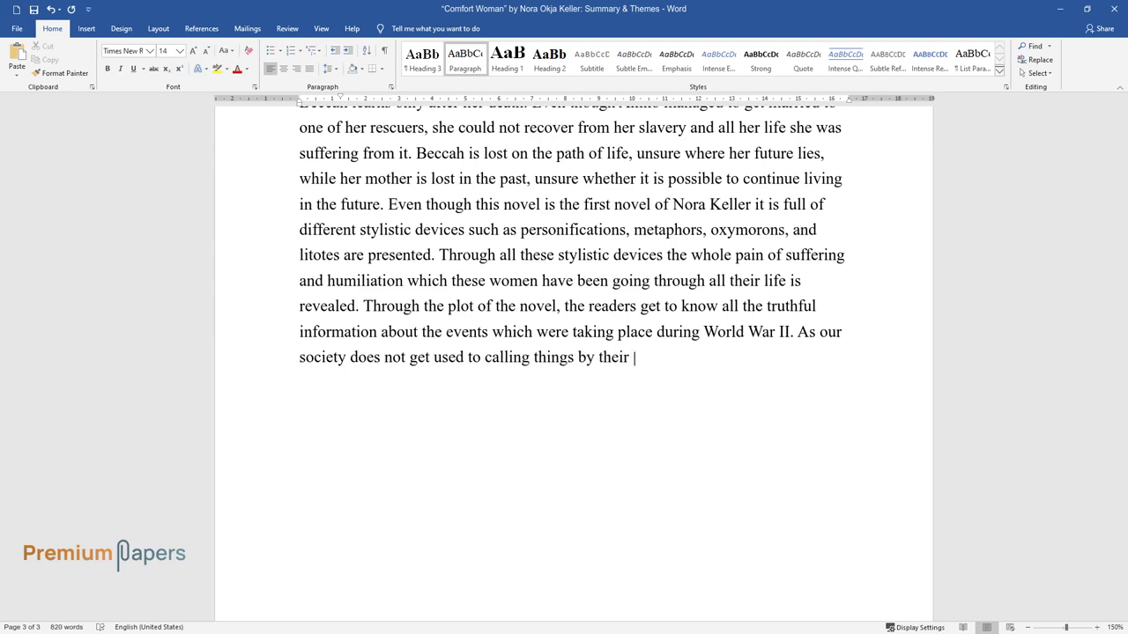
{"action": "type", "text": "proper names and all the panic-stricken inform"}
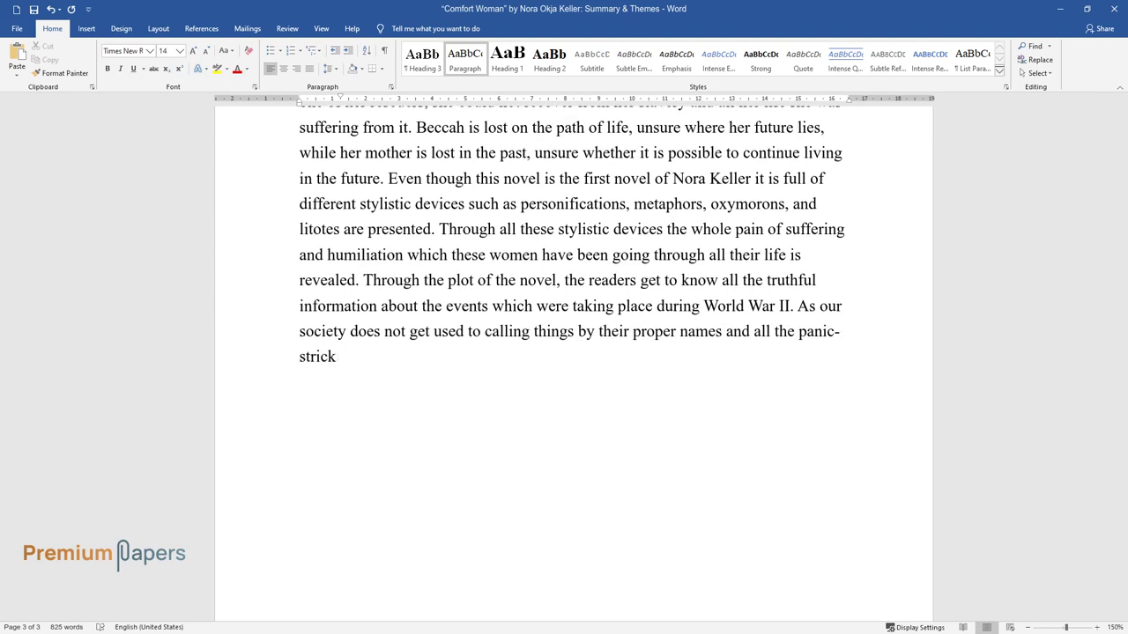
{"action": "type", "text": "ation is often hidden from p"}
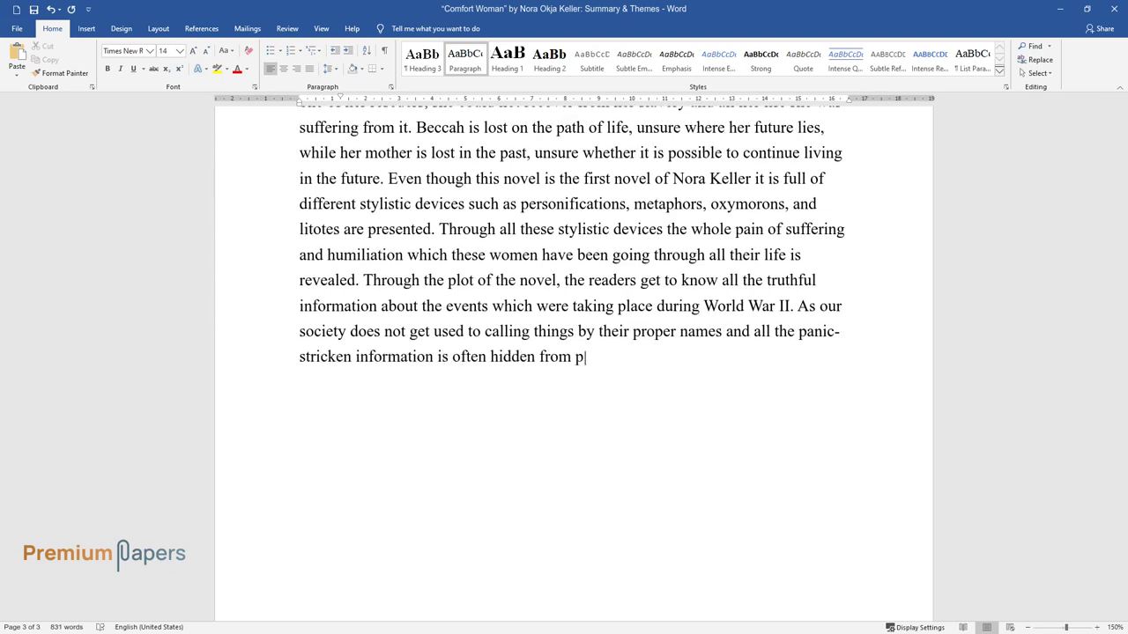
{"action": "type", "text": "eople's eyes, the only way to tell th"}
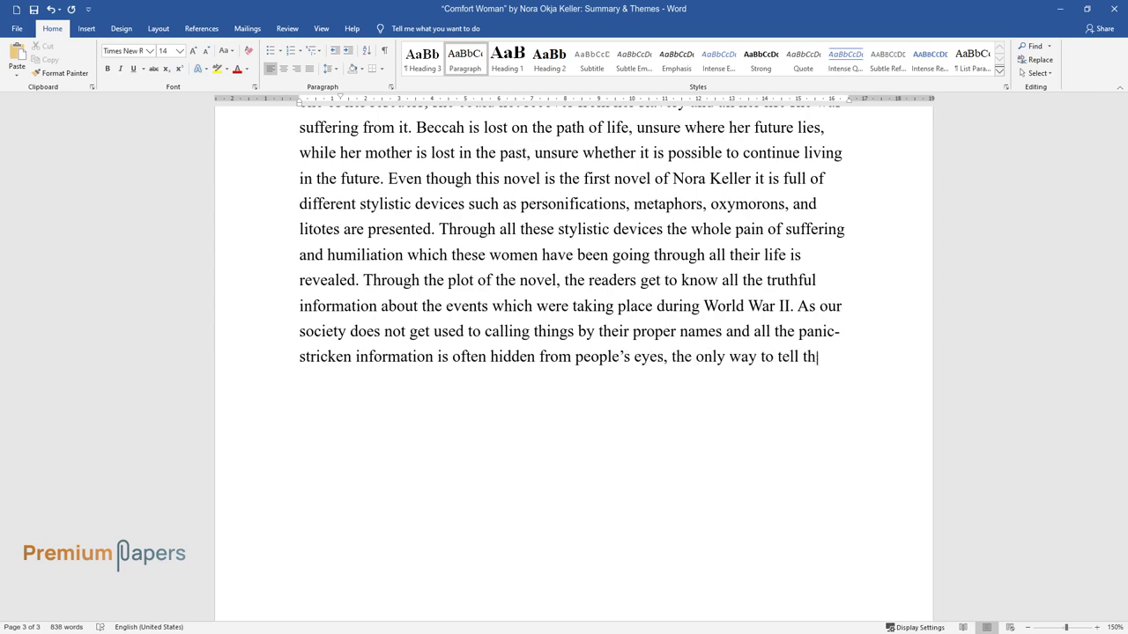
{"action": "type", "text": "e truth to humanity is to write novel"}
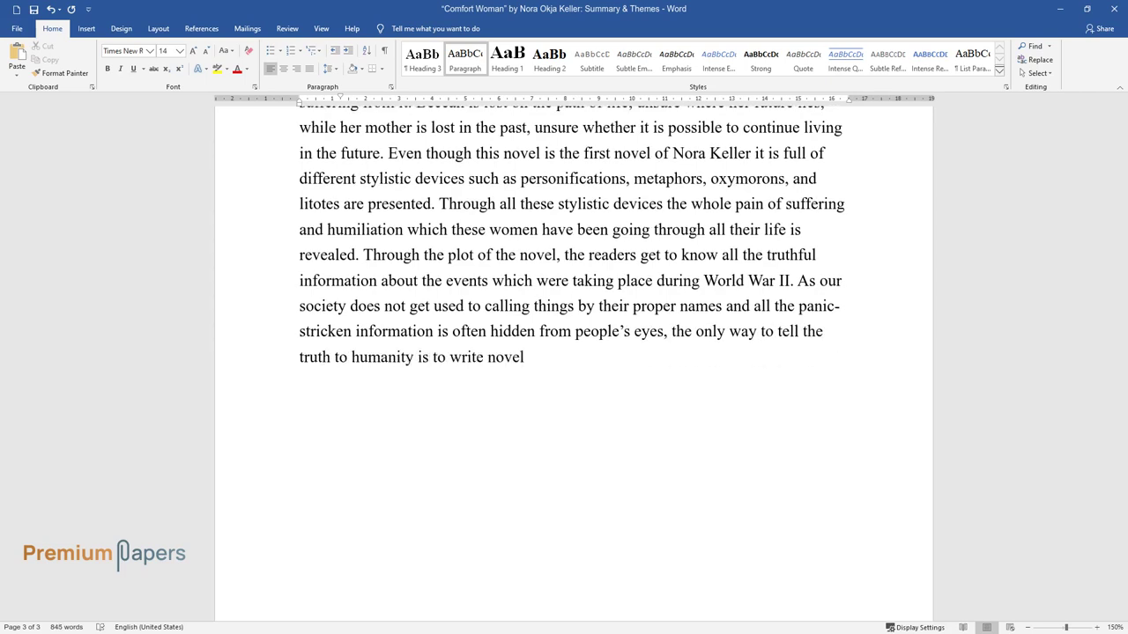
End the themes paragraph by noting that freedom of speech is discussed everywhere, yet a topic exists that is not discussed for everybody to hear
{"action": "type", "text": "s. Of course, we are not living in th"}
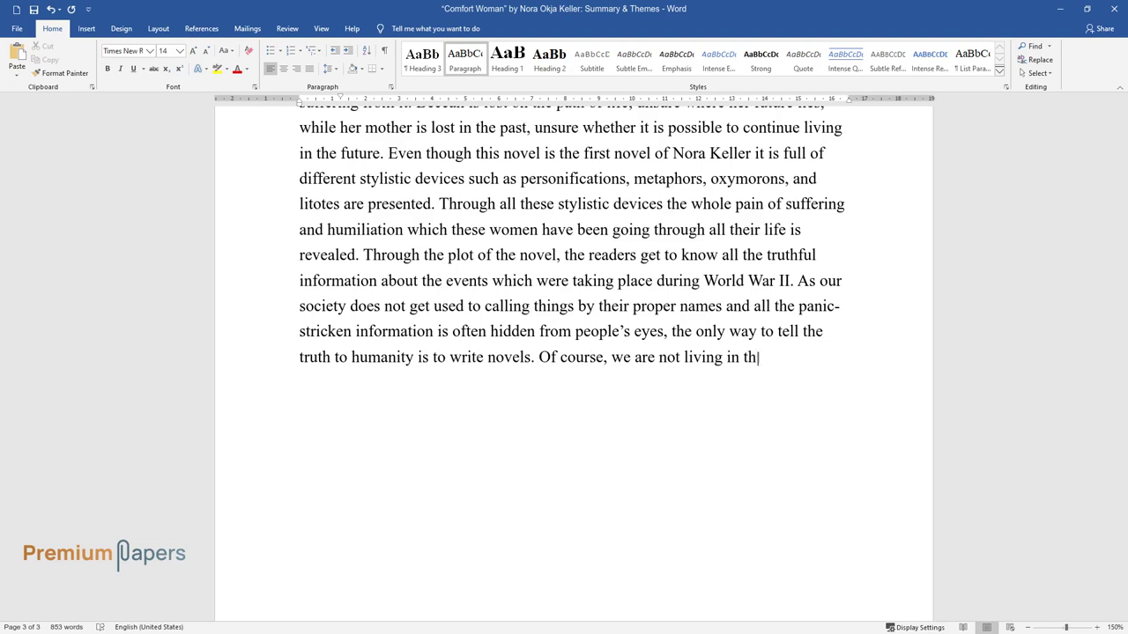
{"action": "type", "text": "e lithic age and such notion as freed"}
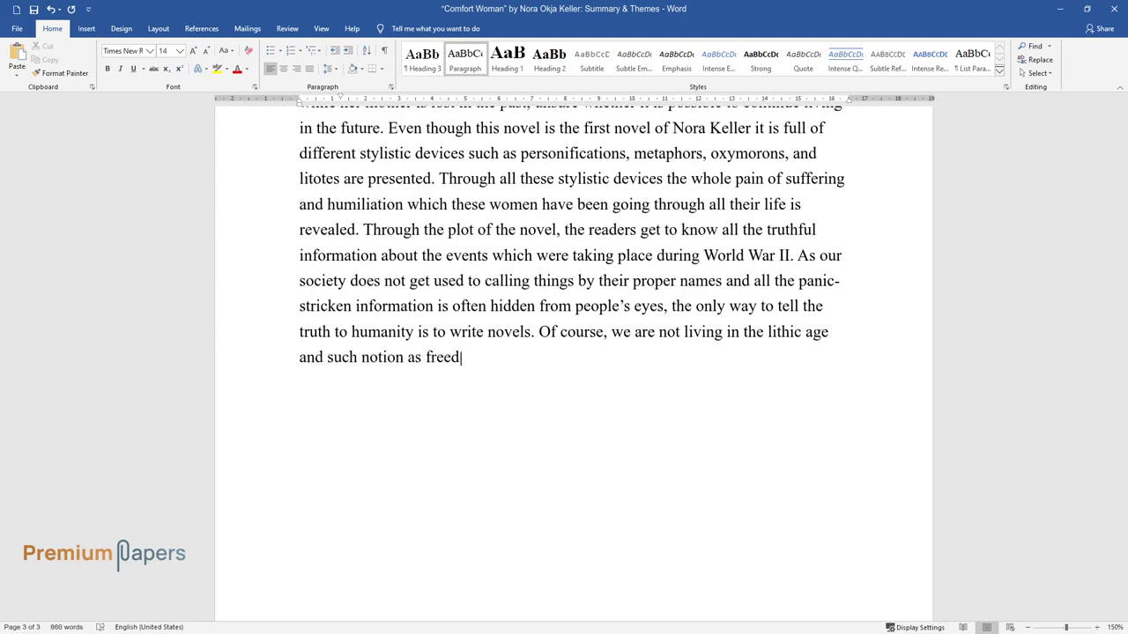
{"action": "type", "text": "om of speech is discussed everywhere."}
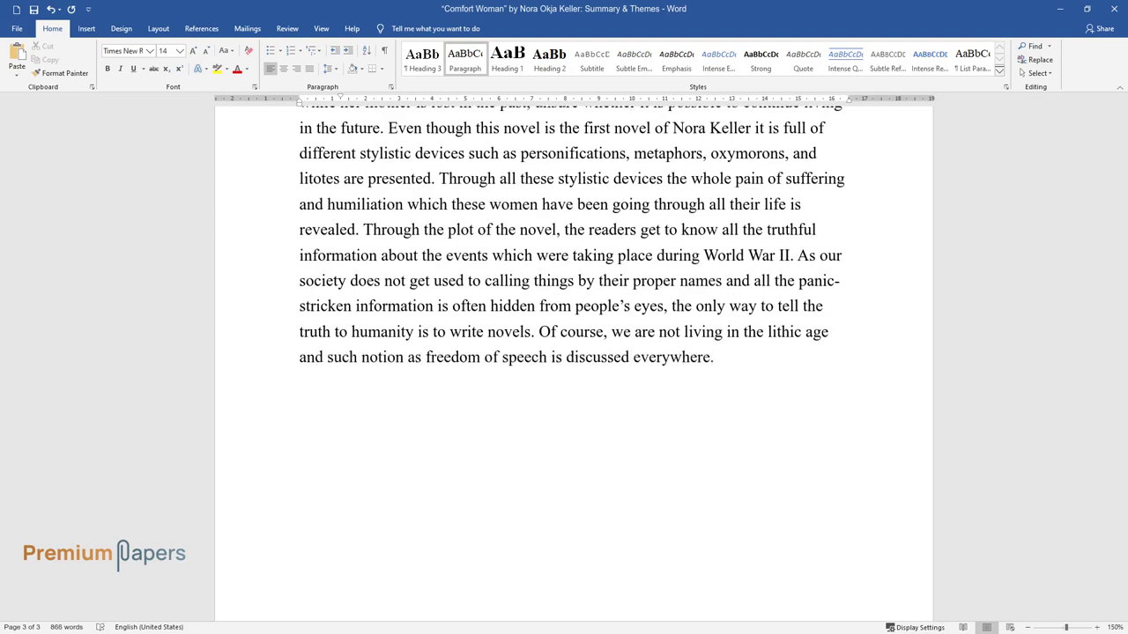
{"action": "type", "text": " But still, there exists a topic that"}
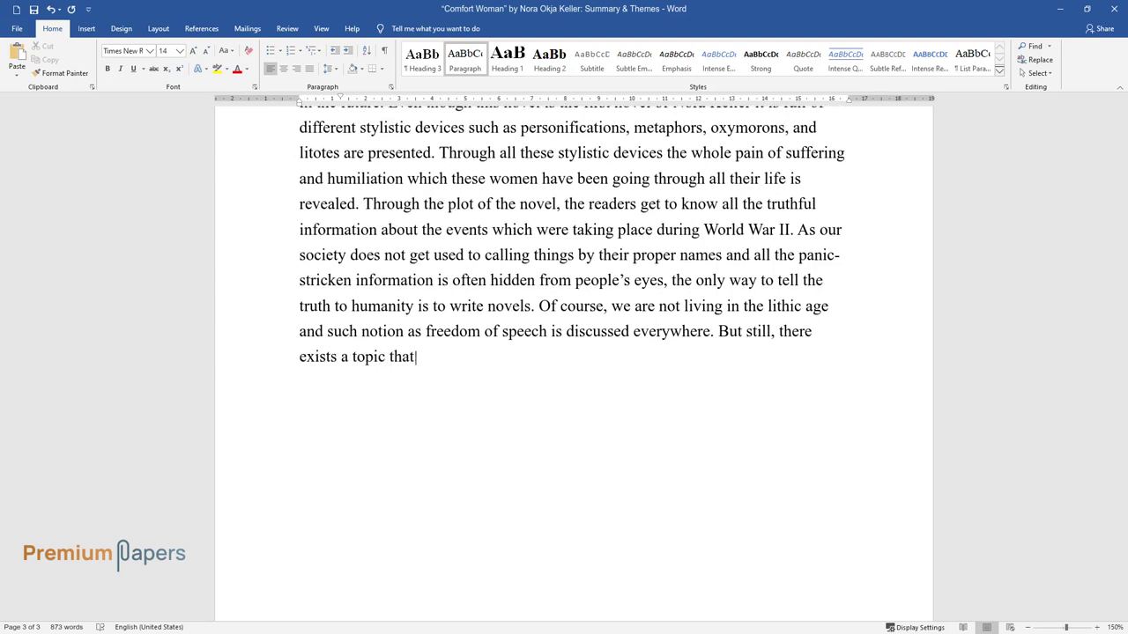
{"action": "type", "text": " is not to be discussed for everybody to hear it."}
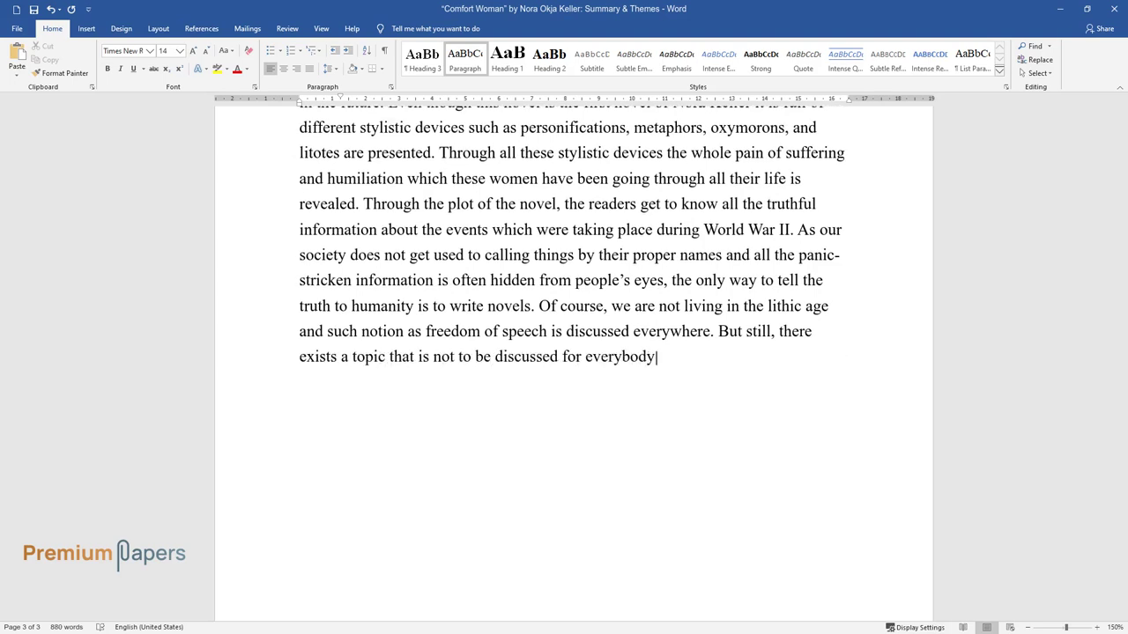
Add the section heading "Conclusion" in Heading 2 style below the themes paragraph and start a body paragraph under it
{"action": "key", "text": "Return"}
{"action": "type", "text": "Conclusion"}
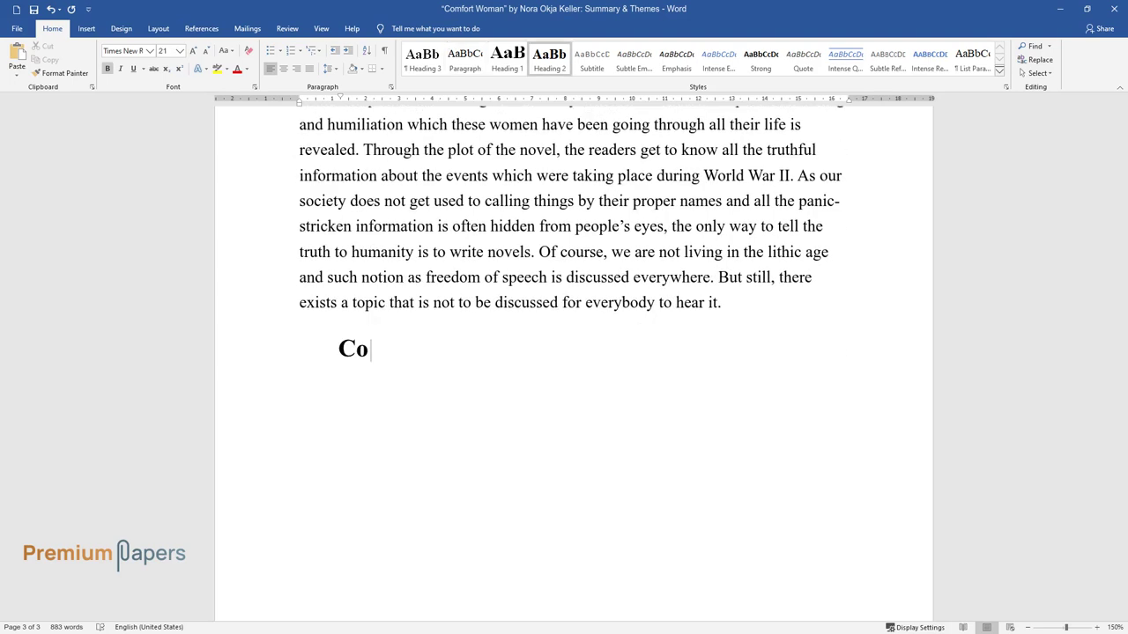
{"action": "key", "text": "Return"}
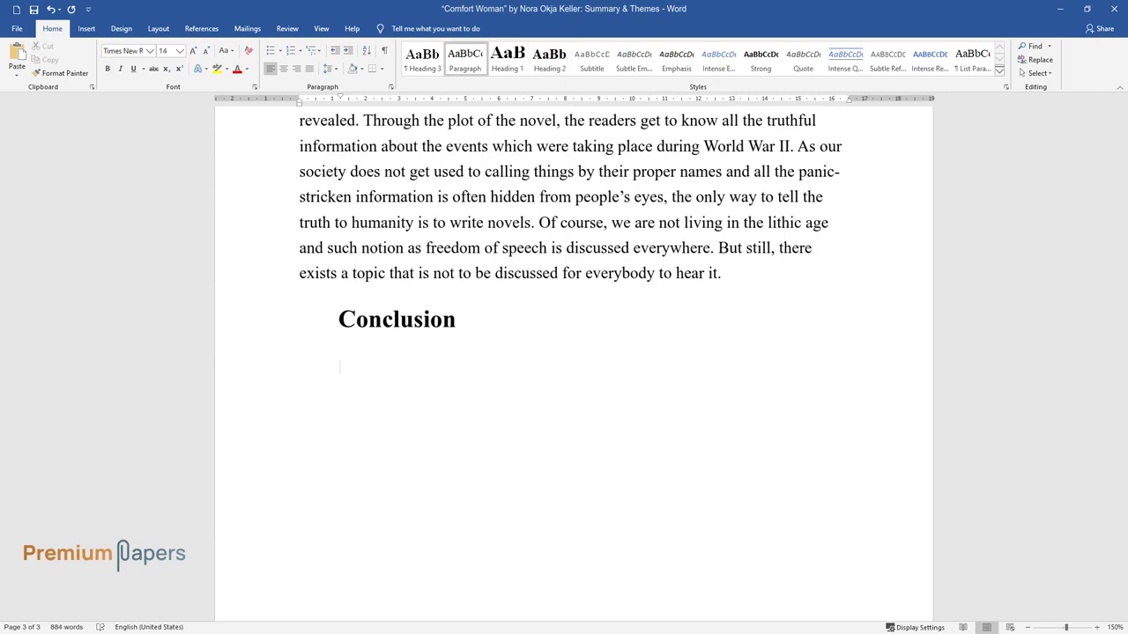
Open the conclusion by stating that literature is a real tool for speech freedom, especially in the hands of a brilliant writer like Nora Keller
{"action": "type", "text": "And literature serves"}
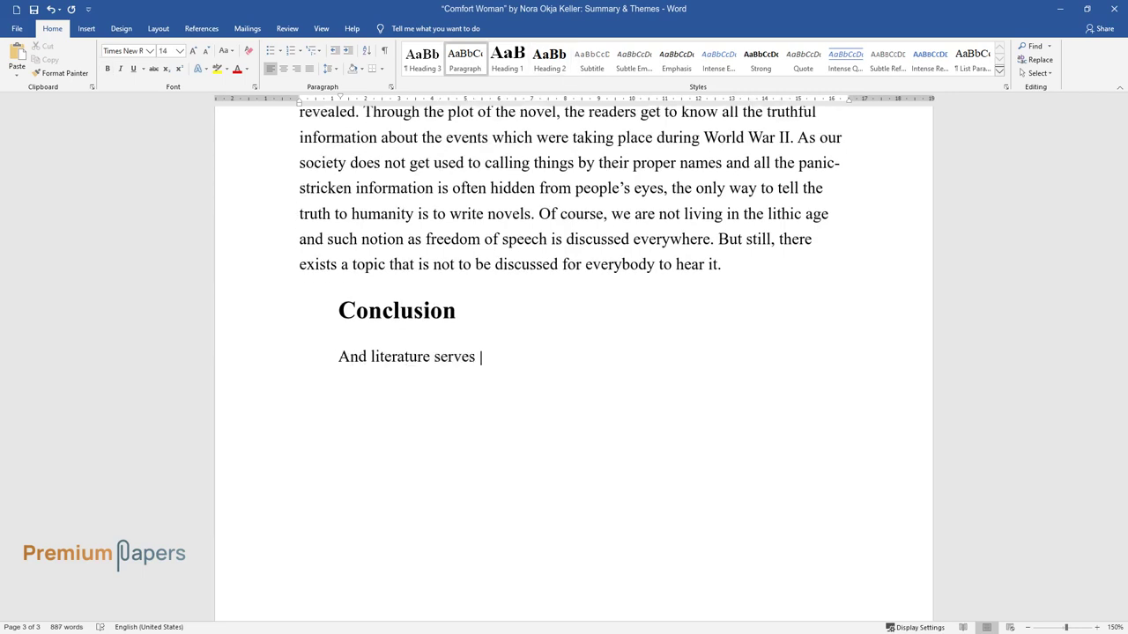
{"action": "type", "text": " as a real tool for speech freedom, es"}
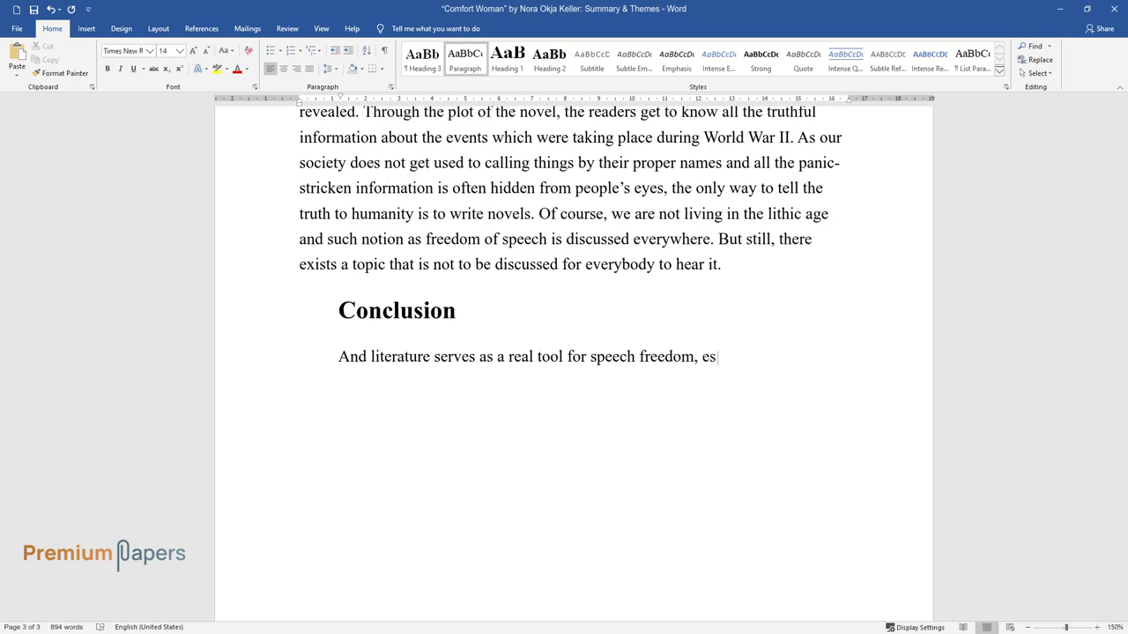
{"action": "type", "text": "pecially if this tool is in the hands"}
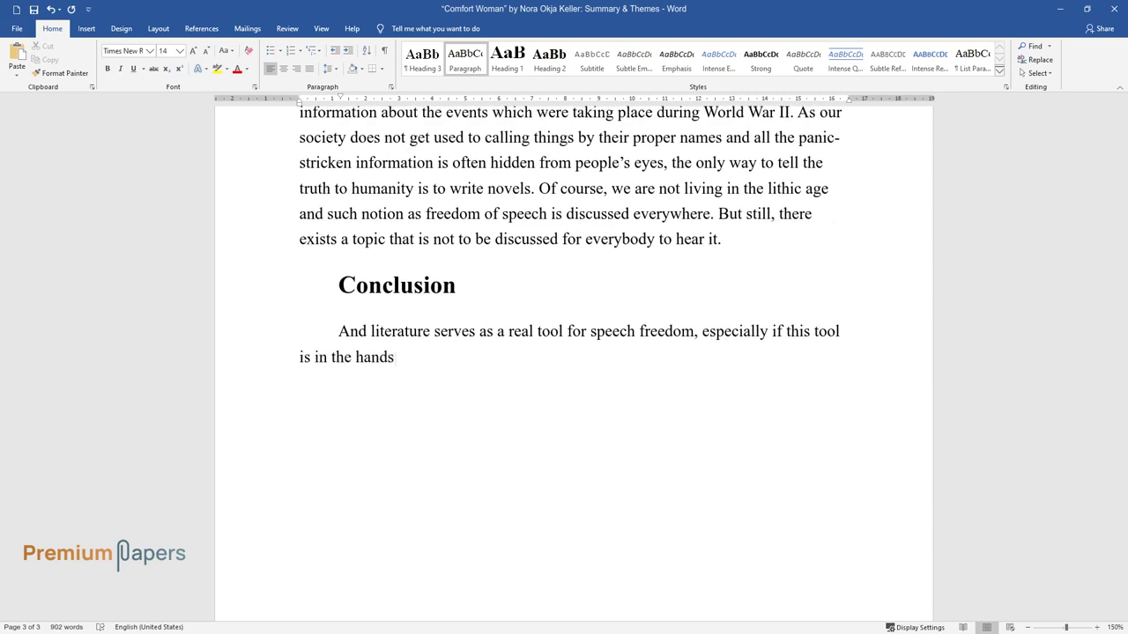
{"action": "type", "text": " of such a brilliant writer as Nora K"}
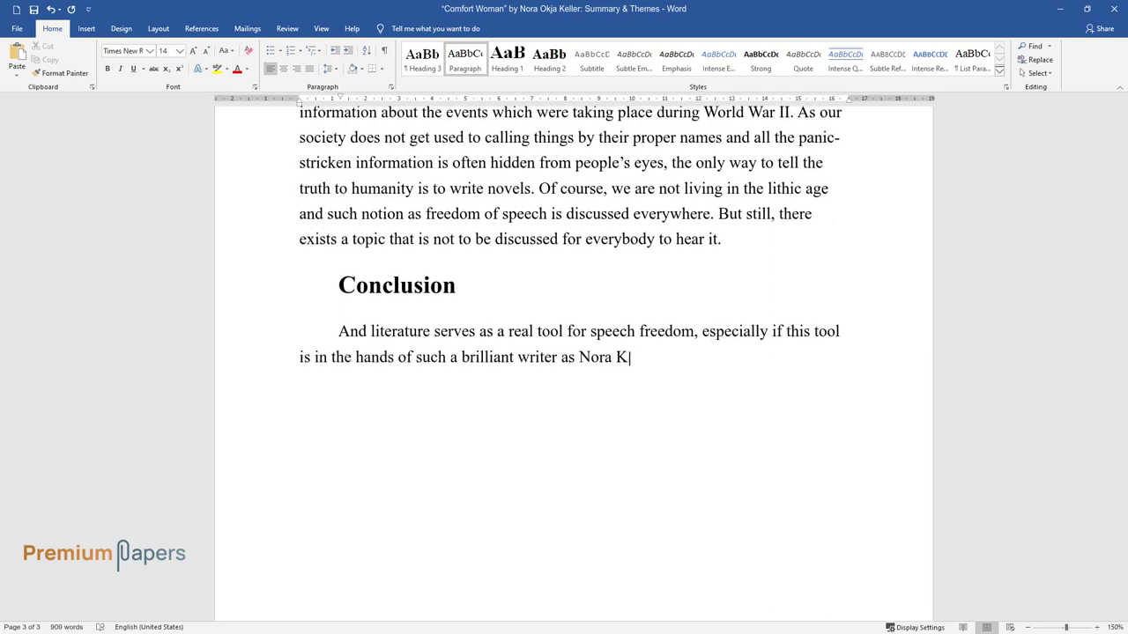
Describe the positive critical response to Comfort Woman, citing its sensitive portrayal of a woman's search for identity and exploration of the mother-daughter relationship
{"action": "type", "text": "eller. Comfort Woman received a much "}
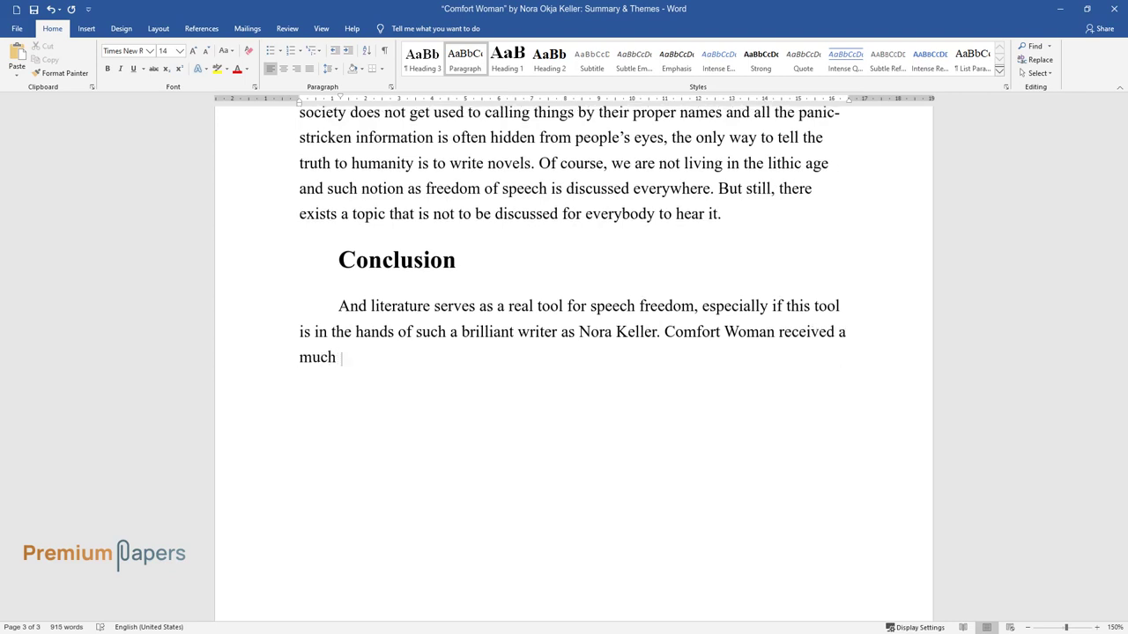
{"action": "type", "text": "positive critical response, with revi"}
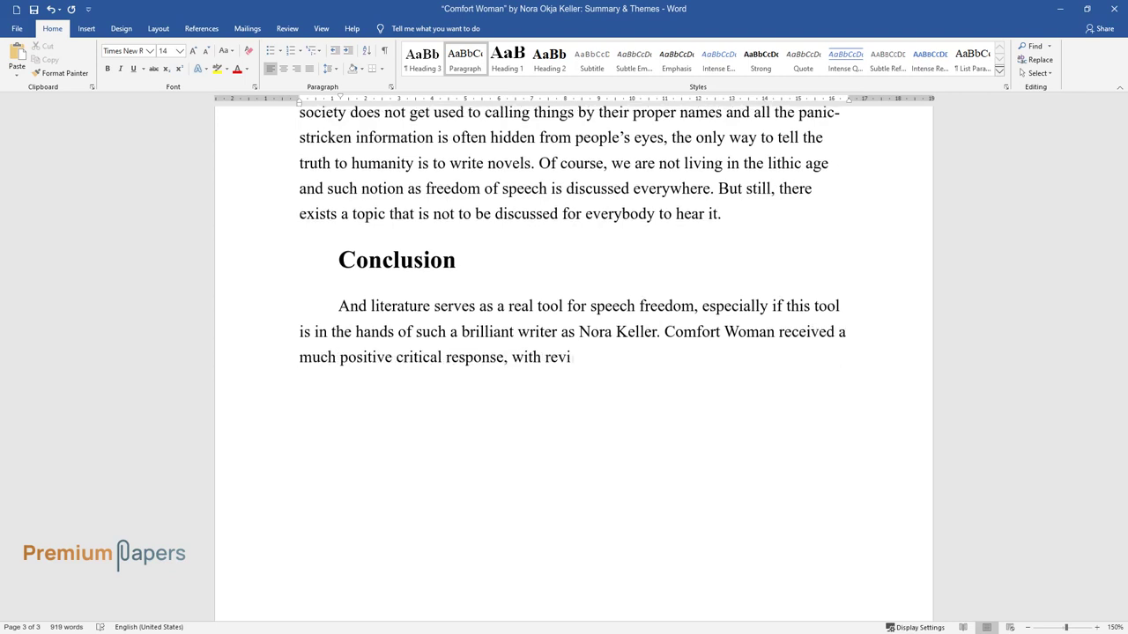
{"action": "type", "text": "ewers pointing out the sensitive port"}
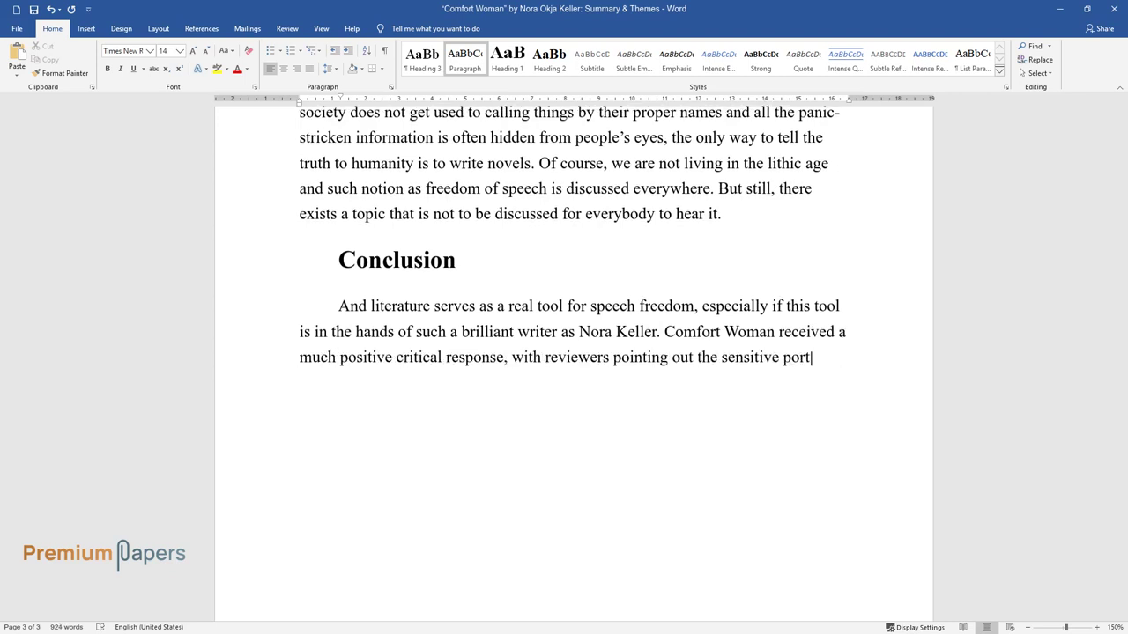
{"action": "type", "text": "rayal of a woman's search for identit"}
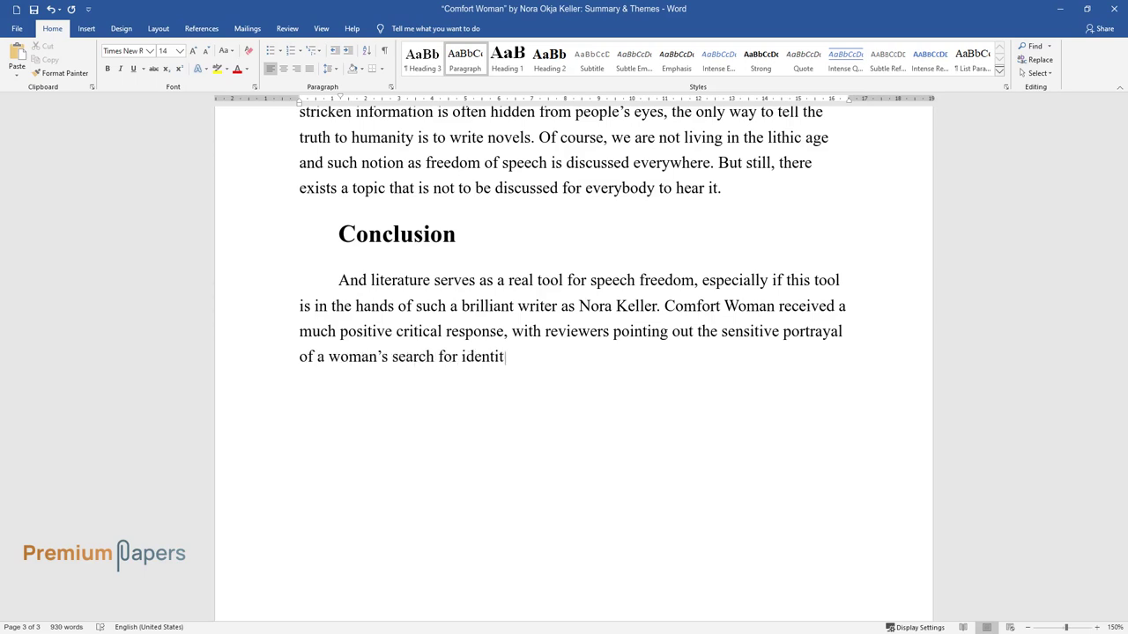
{"action": "type", "text": "y and the exploration of the mother-d"}
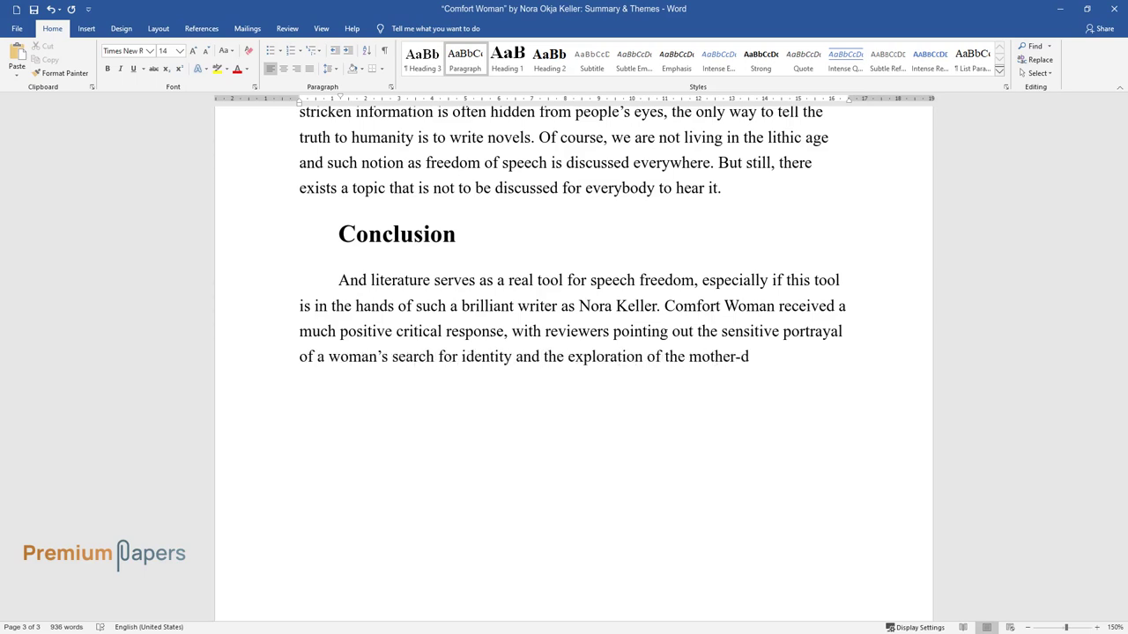
{"action": "type", "text": "aughter relationship. Many cr"}
Add to the conclusion that many critics described Keller as a gifted writer and storyteller
{"action": "type", "text": "itics de"}
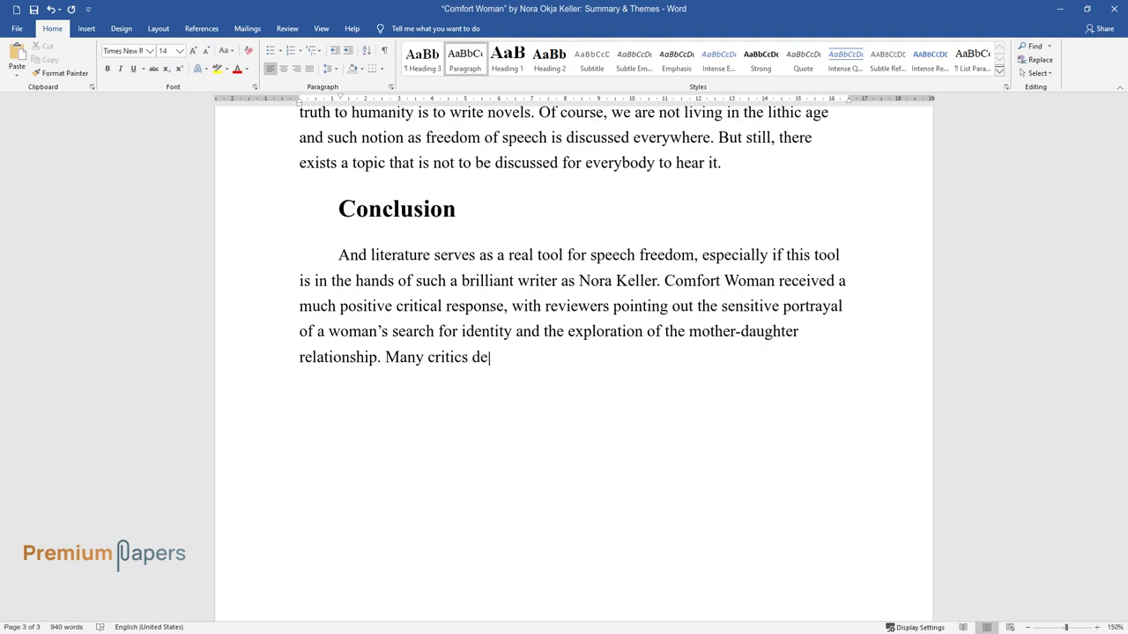
{"action": "type", "text": "scribed Keller as a gifted writer and "}
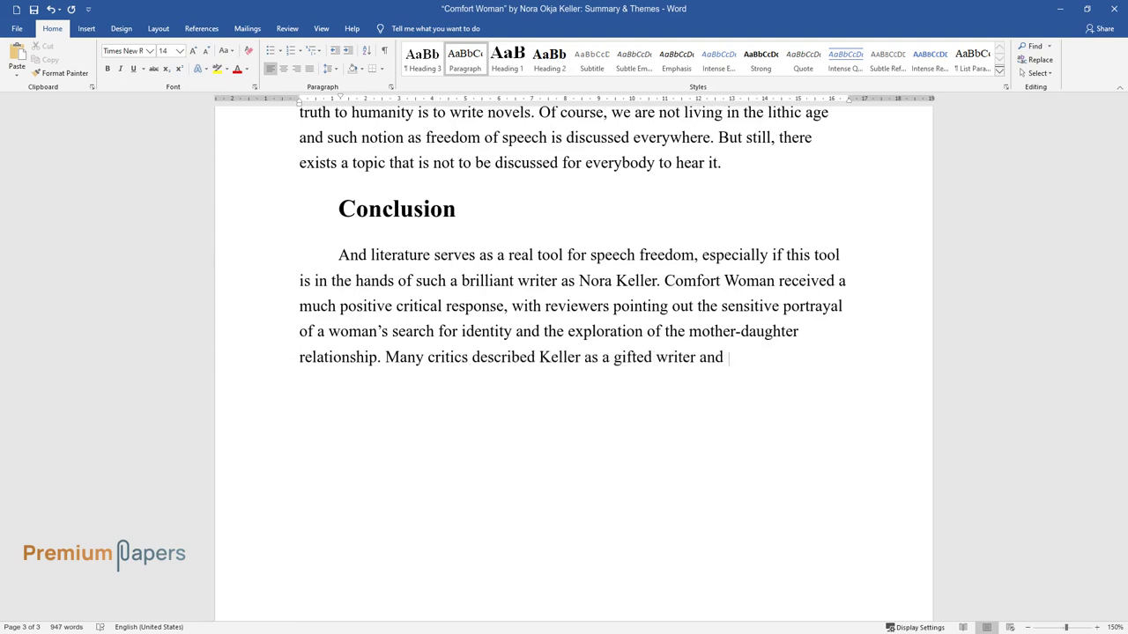
{"action": "type", "text": "storyteller. She succeeded in bringin"}
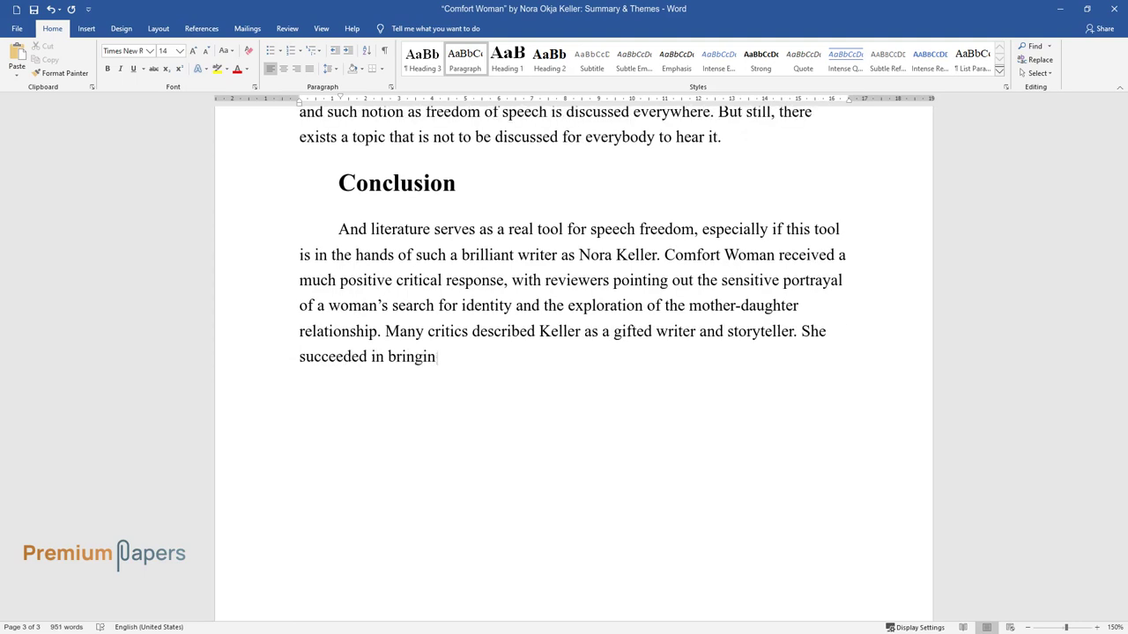
State that she succeeded in bringing such a controversial and deep topic to readers not only in the US or Korea but all over the world
{"action": "type", "text": "g such a controversial and deep topic"}
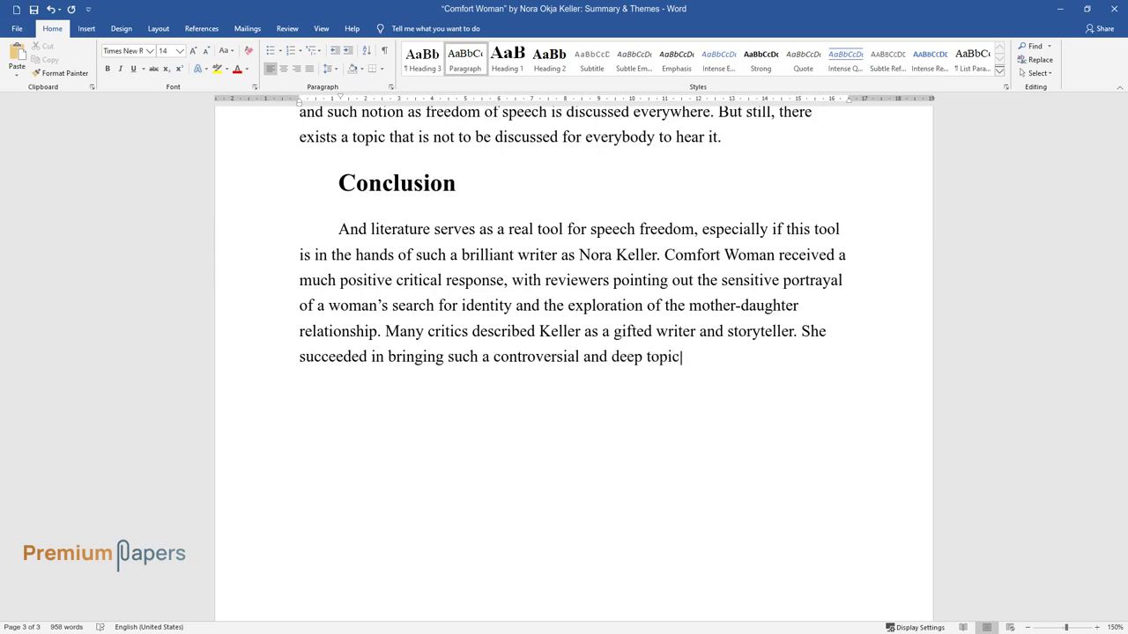
{"action": "type", "text": " to the attention of readers"}
{"action": "type", "text": " not only in the US or Korea but all over the world. As Merle Ru"}
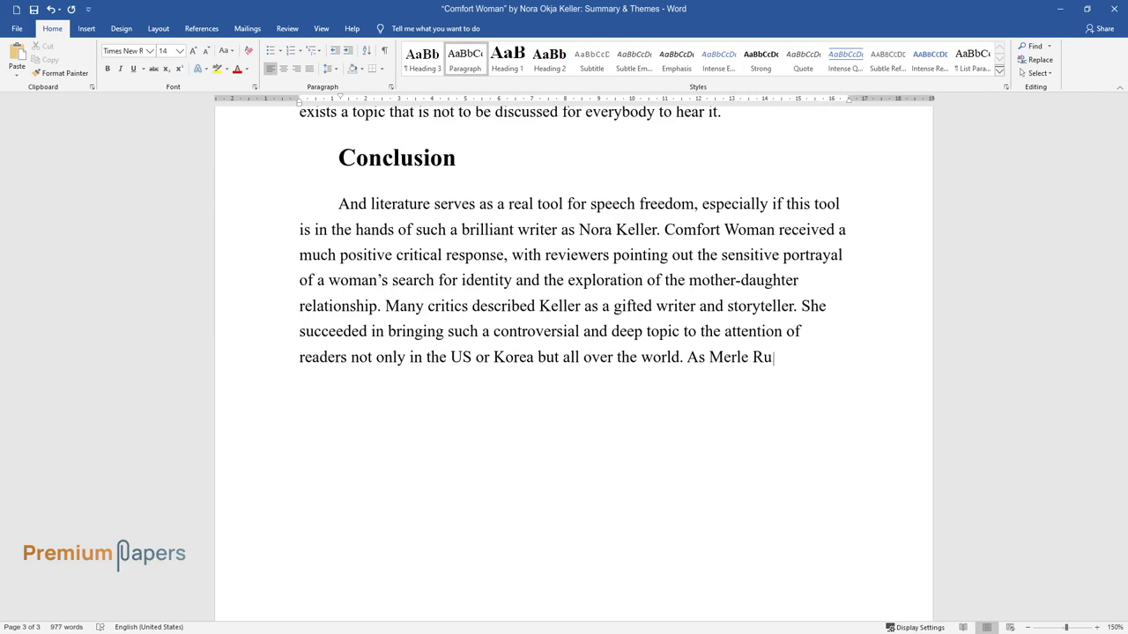
Add literature critic Merle Rubin's quotation to the conclusion, praising the novel's imagination, pacing and eloquently restrained lyricism and calling it “a poignant and impressive debut.”
{"action": "type", "text": "bin, a famous liter"}
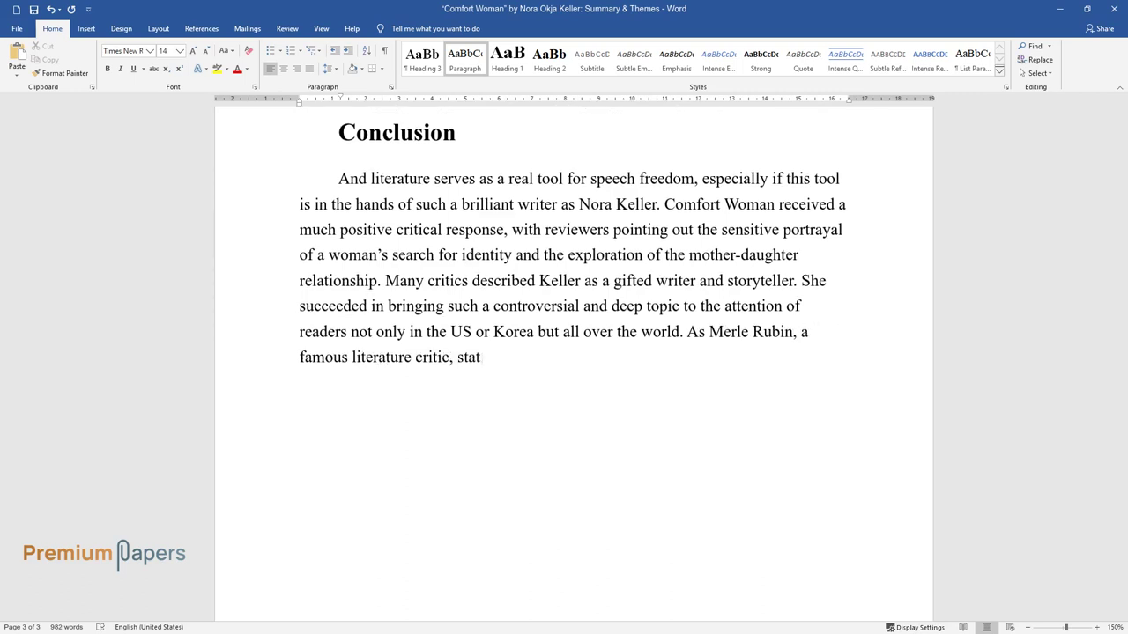
{"action": "type", "text": "ature critic, stated, “Strongly imagined, well-paced, a"}
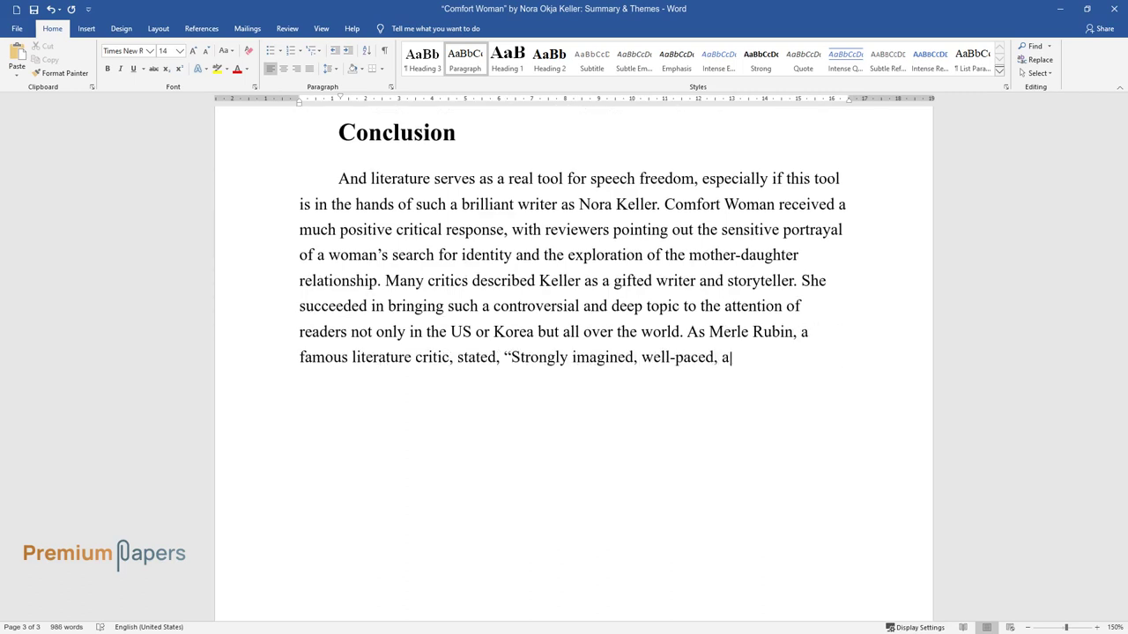
{"action": "type", "text": "nd written with an eloquently restrai"}
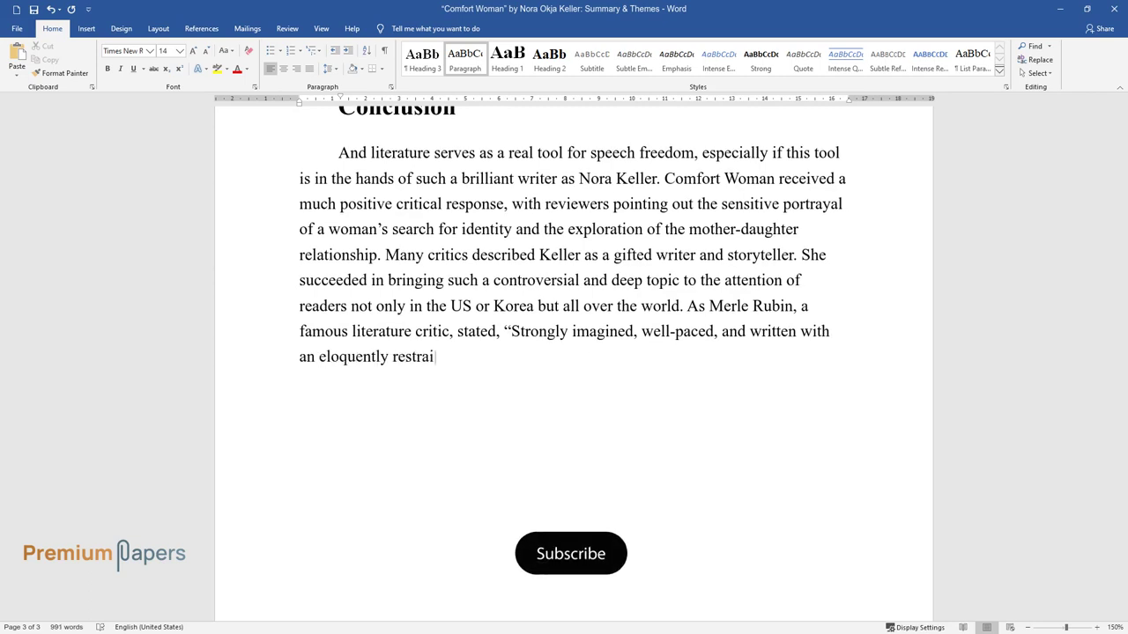
{"action": "type", "text": "ned lyricism that conveys the subtlet"}
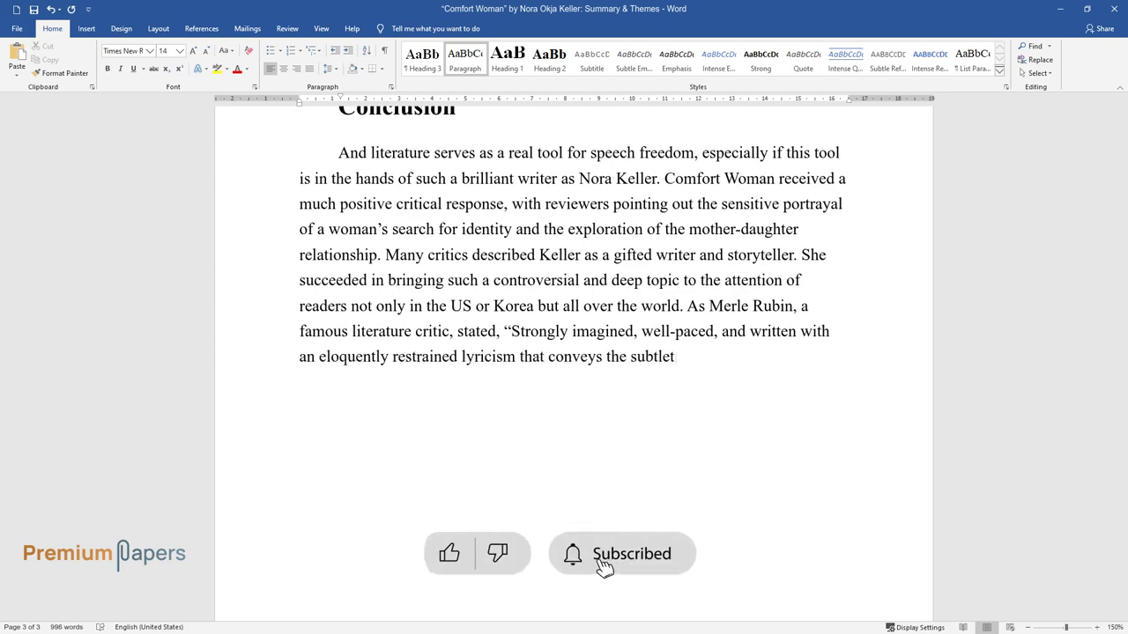
{"action": "type", "text": "ies of feelings as well as the harshn"}
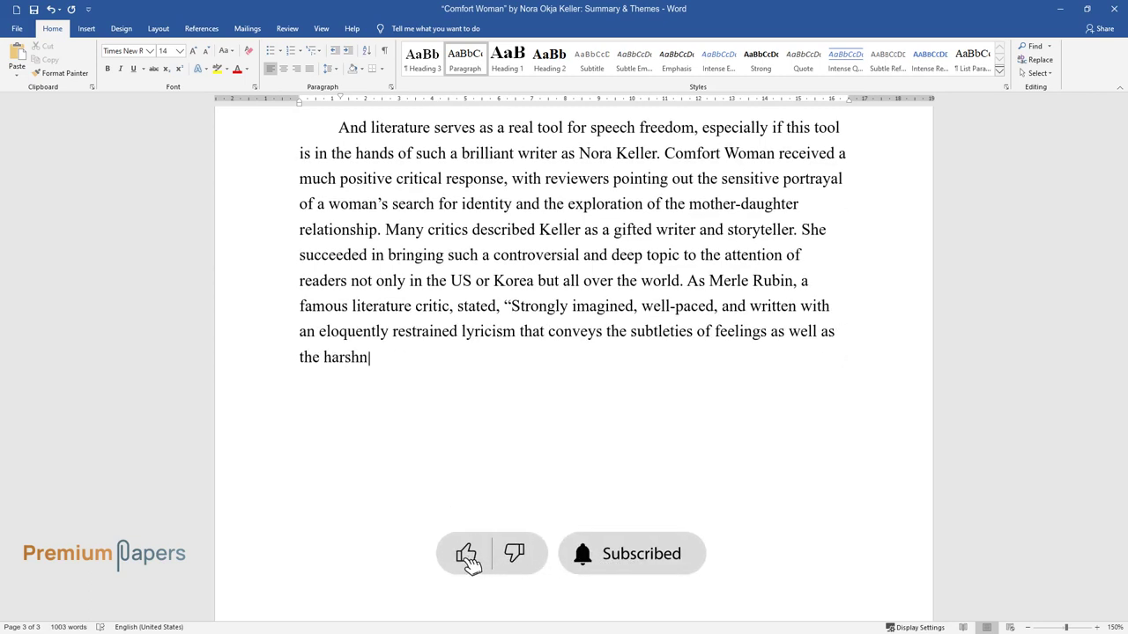
{"action": "type", "text": "ess of facts, Comfort Woman is a poignant and impressive debut.”"}
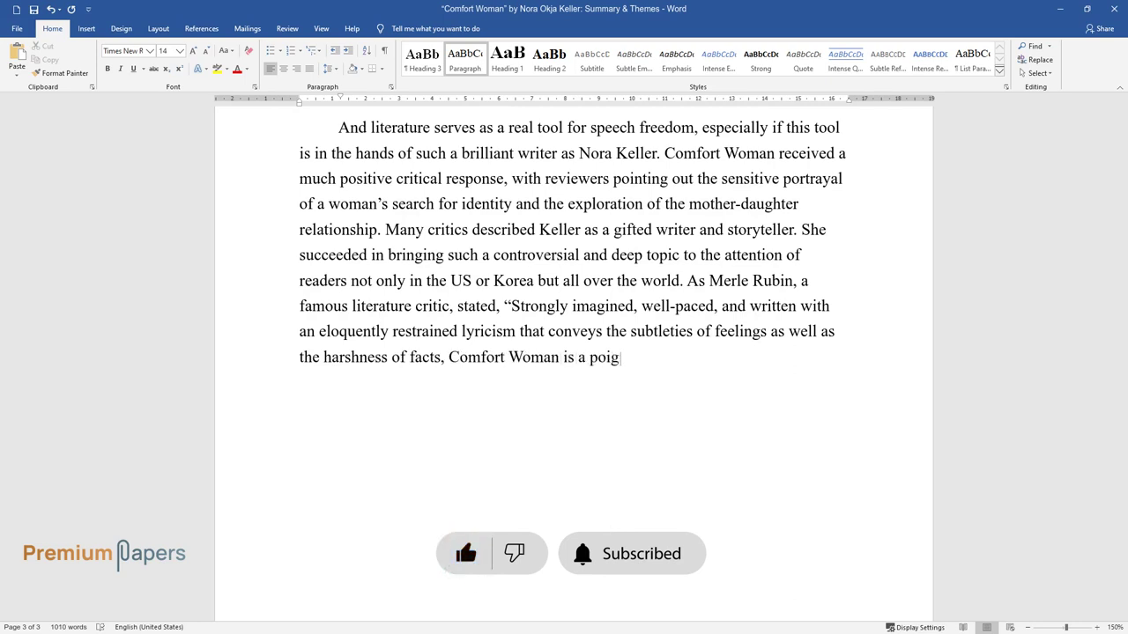